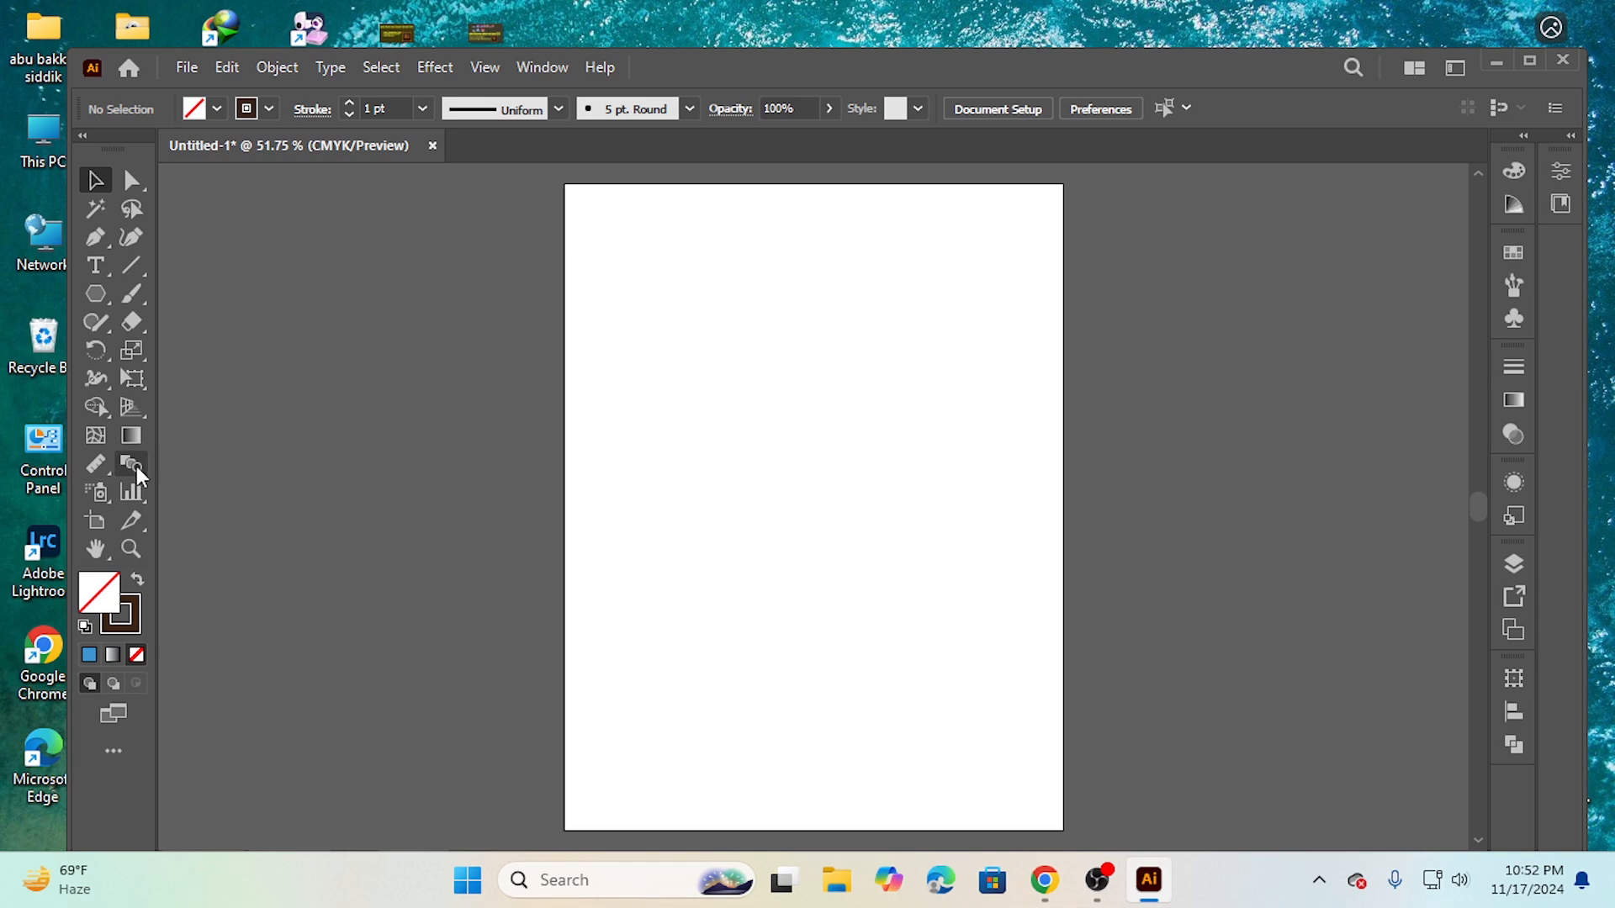
Step: Draw a large ellipse in the lower middle of the artboard and a smaller ellipse above it, near the upper-left area
{"action": "mouse_move", "coordinate": [931, 65]}
{"action": "left_mouse_down"}
{"action": "mouse_move", "coordinate": [895, 41]}
{"action": "mouse_move", "coordinate": [910, 46]}
{"action": "left_mouse_up"}
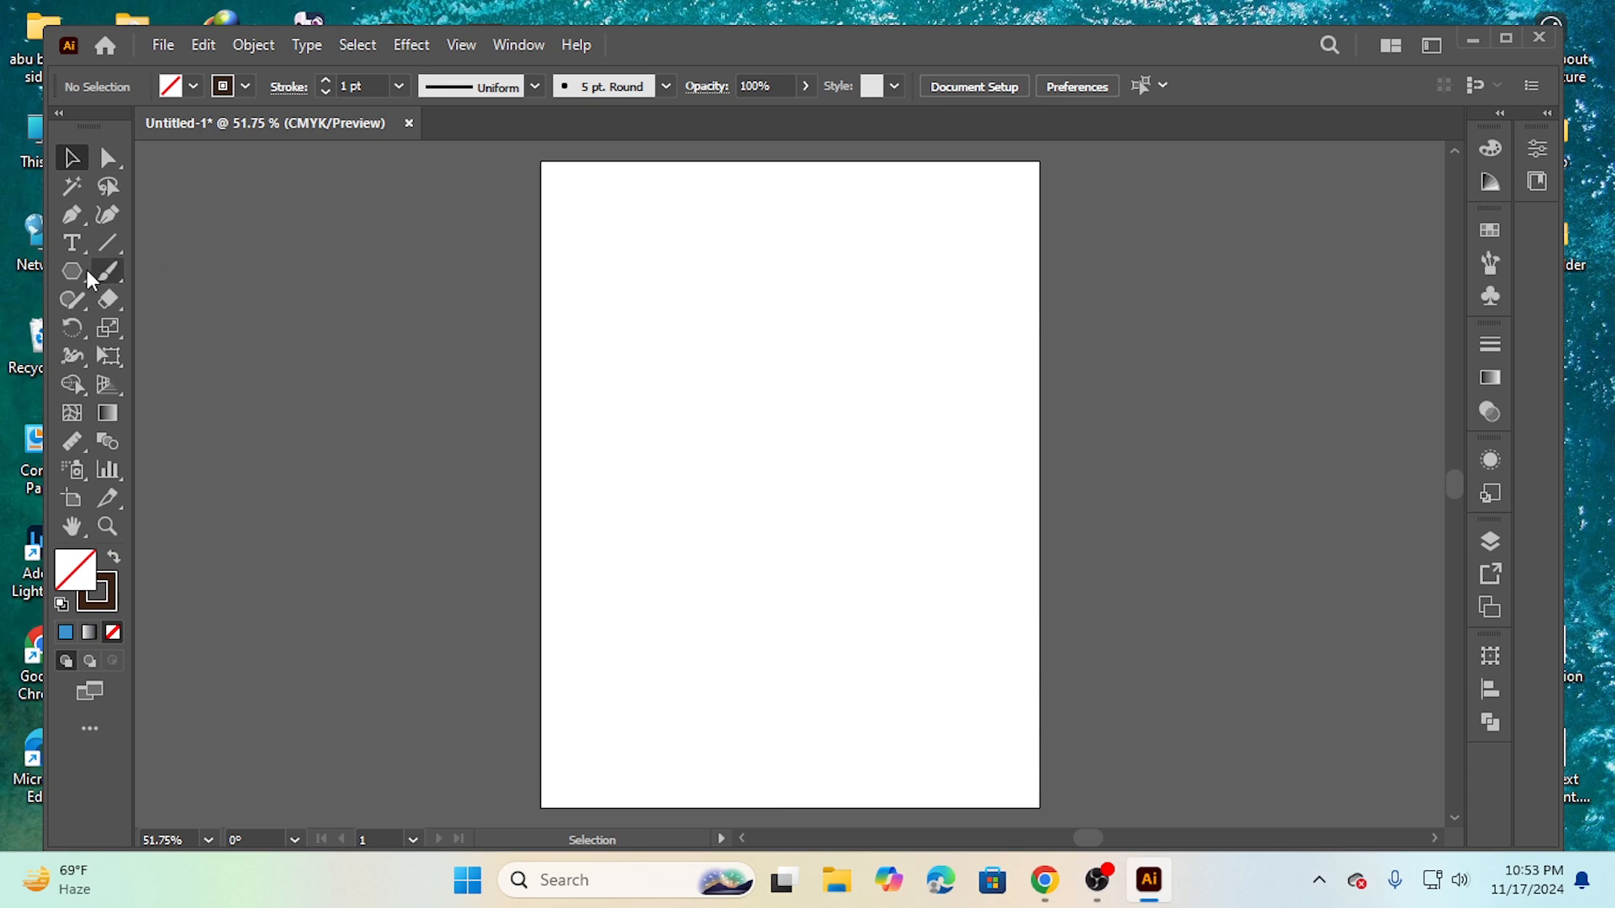
{"action": "left_click_drag", "start_coordinate": [87, 270], "coordinate": [160, 328]}
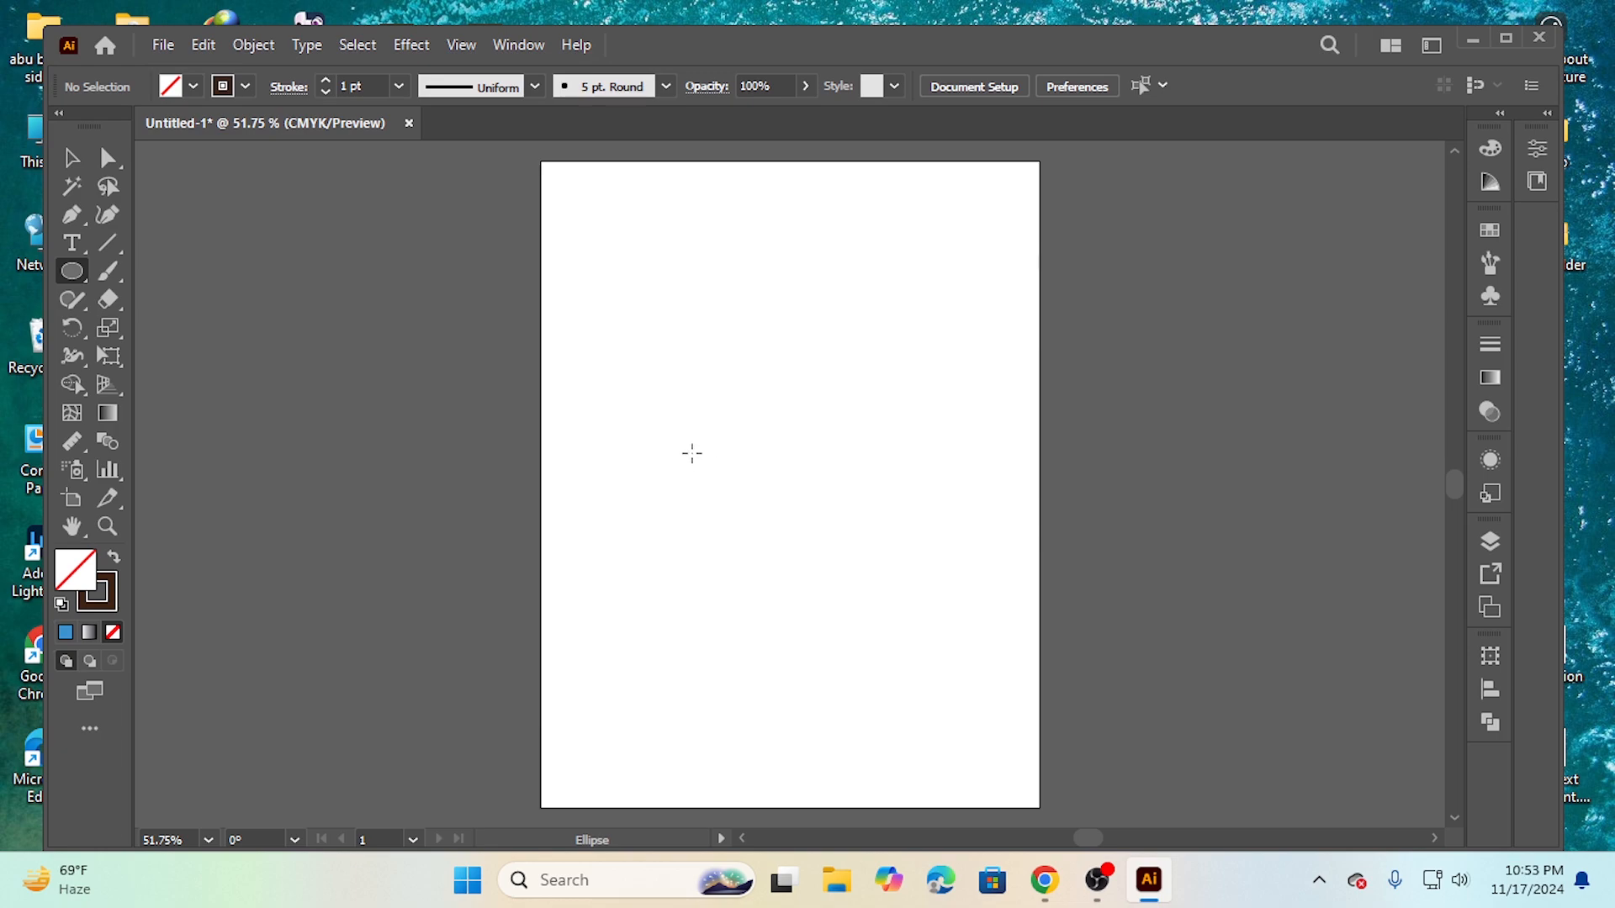
{"action": "left_click_drag", "start_coordinate": [692, 454], "coordinate": [893, 664]}
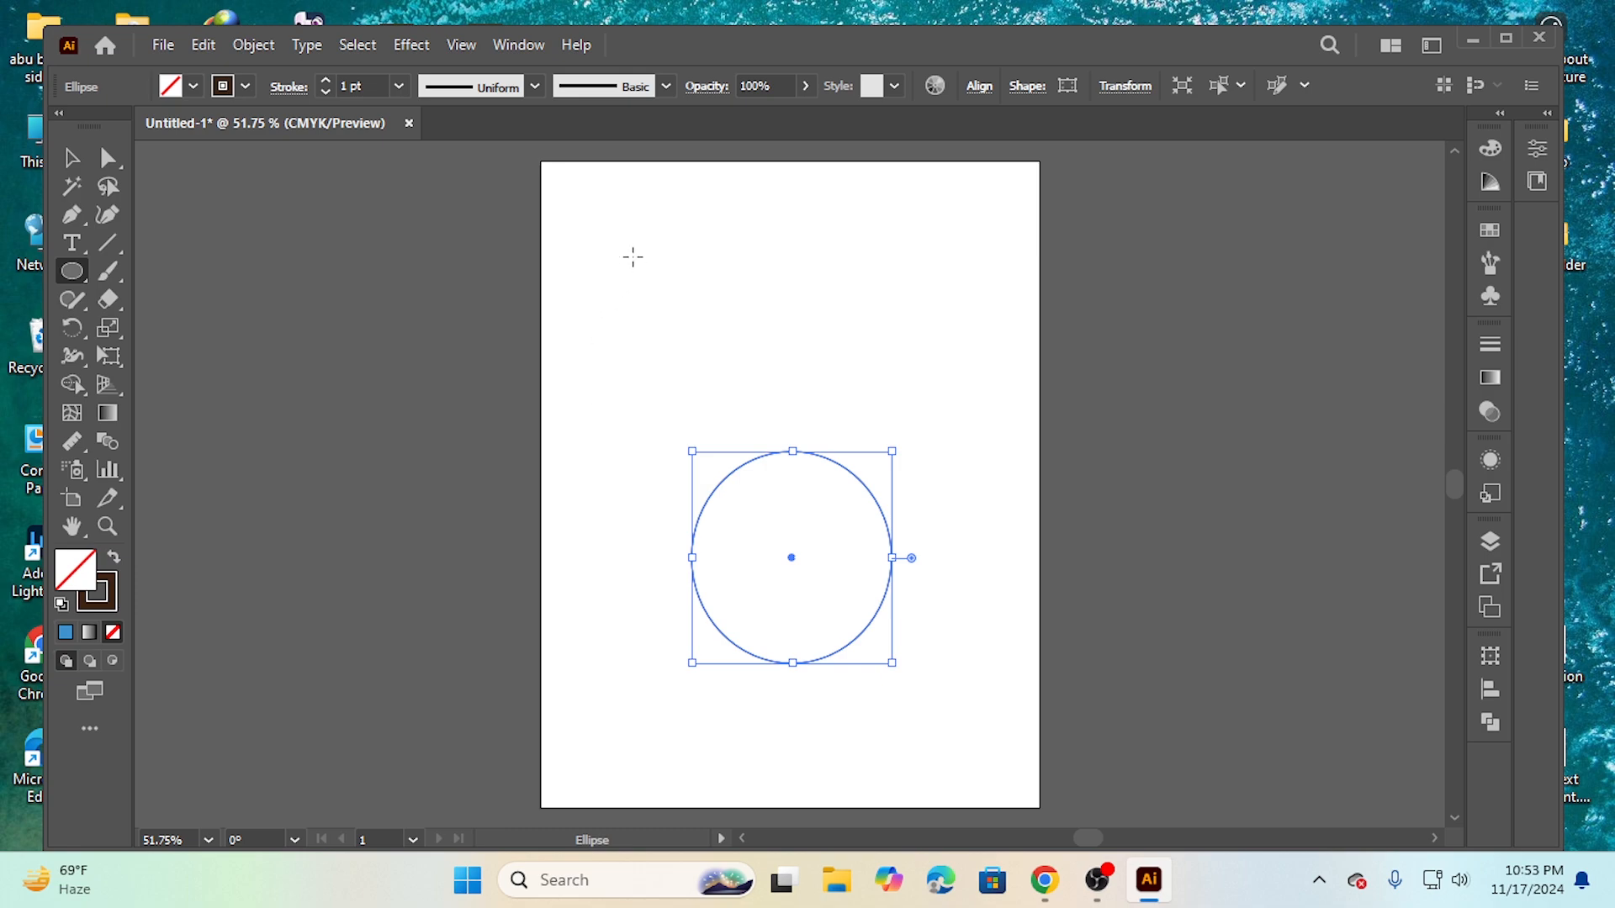
{"action": "mouse_move", "coordinate": [632, 291]}
{"action": "left_mouse_down"}
{"action": "mouse_move", "coordinate": [717, 334]}
{"action": "mouse_move", "coordinate": [709, 362]}
{"action": "left_mouse_up"}
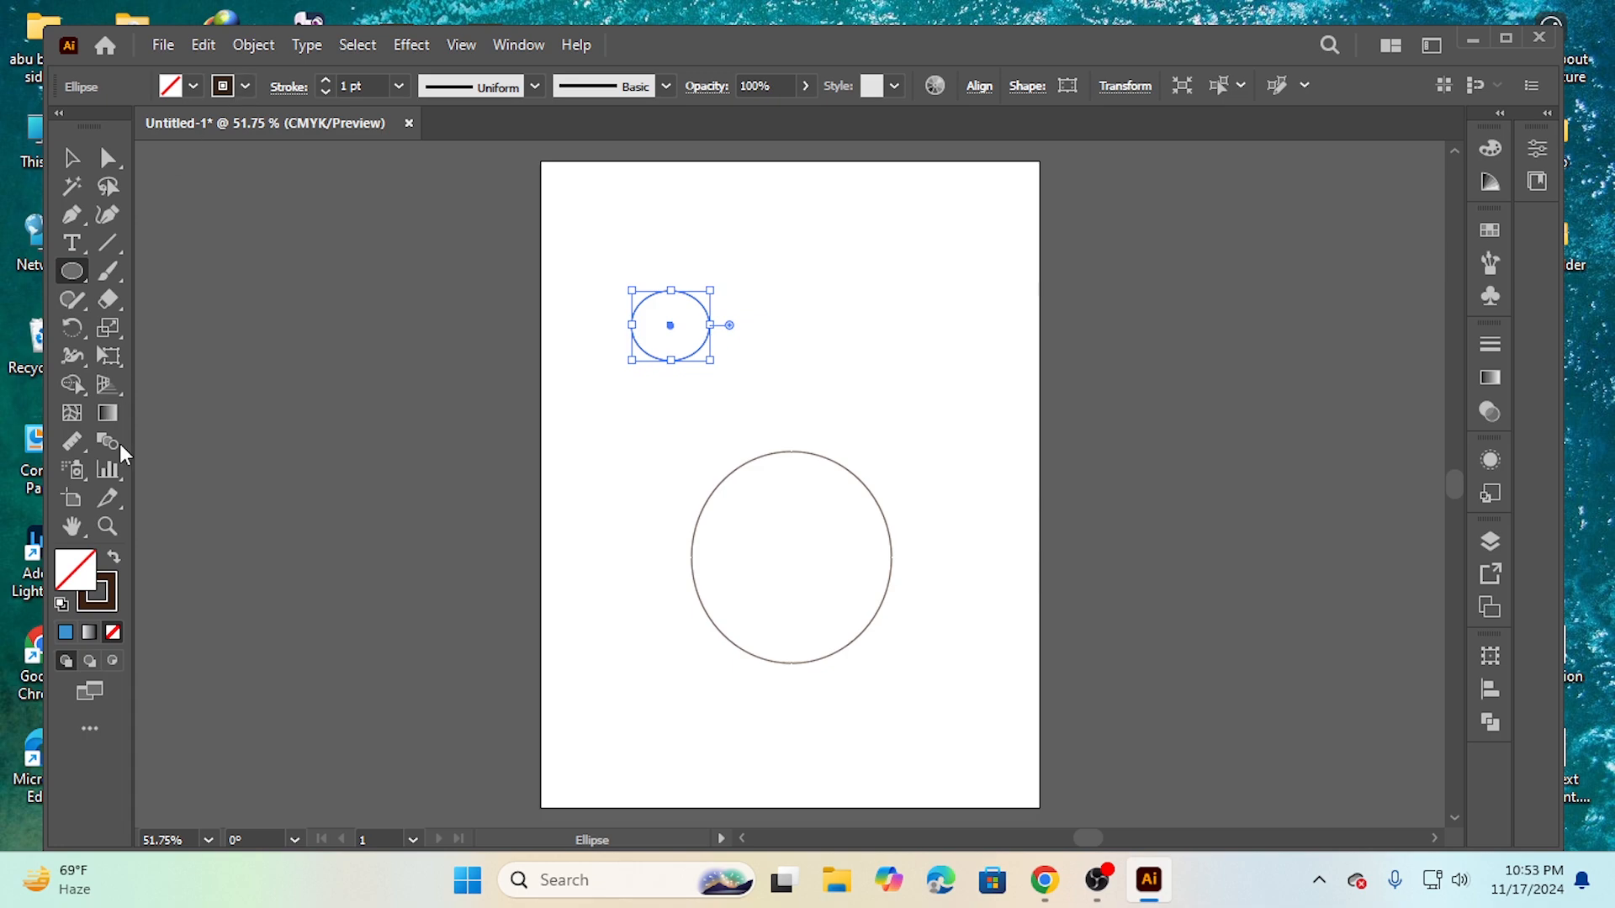
{"action": "left_click", "coordinate": [72, 158]}
{"action": "left_click_drag", "start_coordinate": [588, 282], "coordinate": [873, 704]}
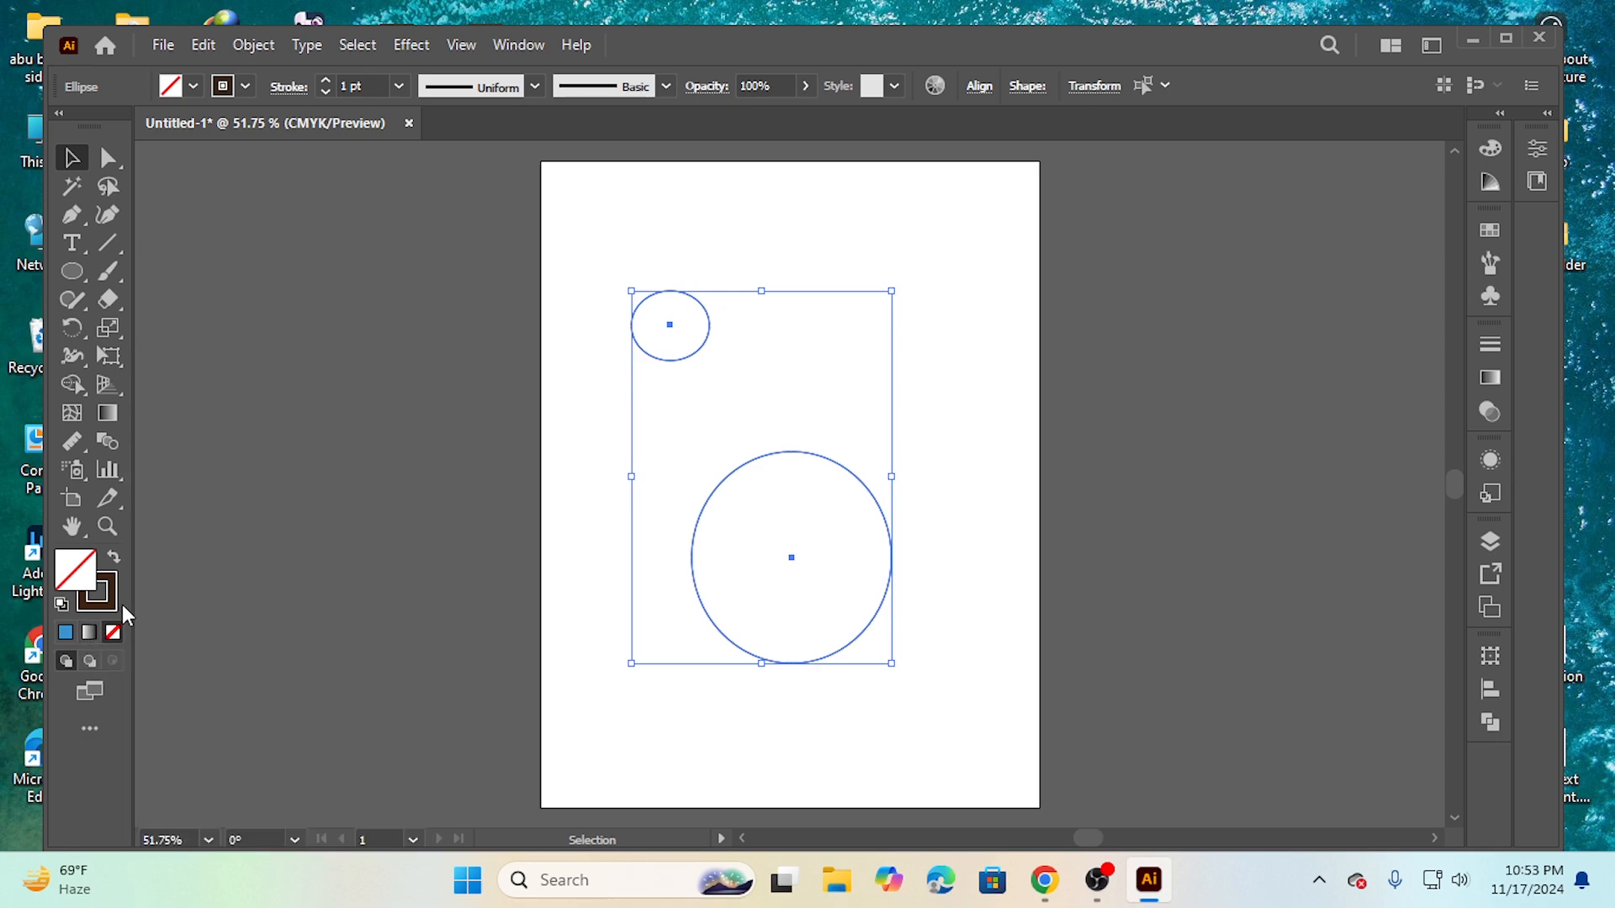
{"action": "left_click", "coordinate": [246, 85]}
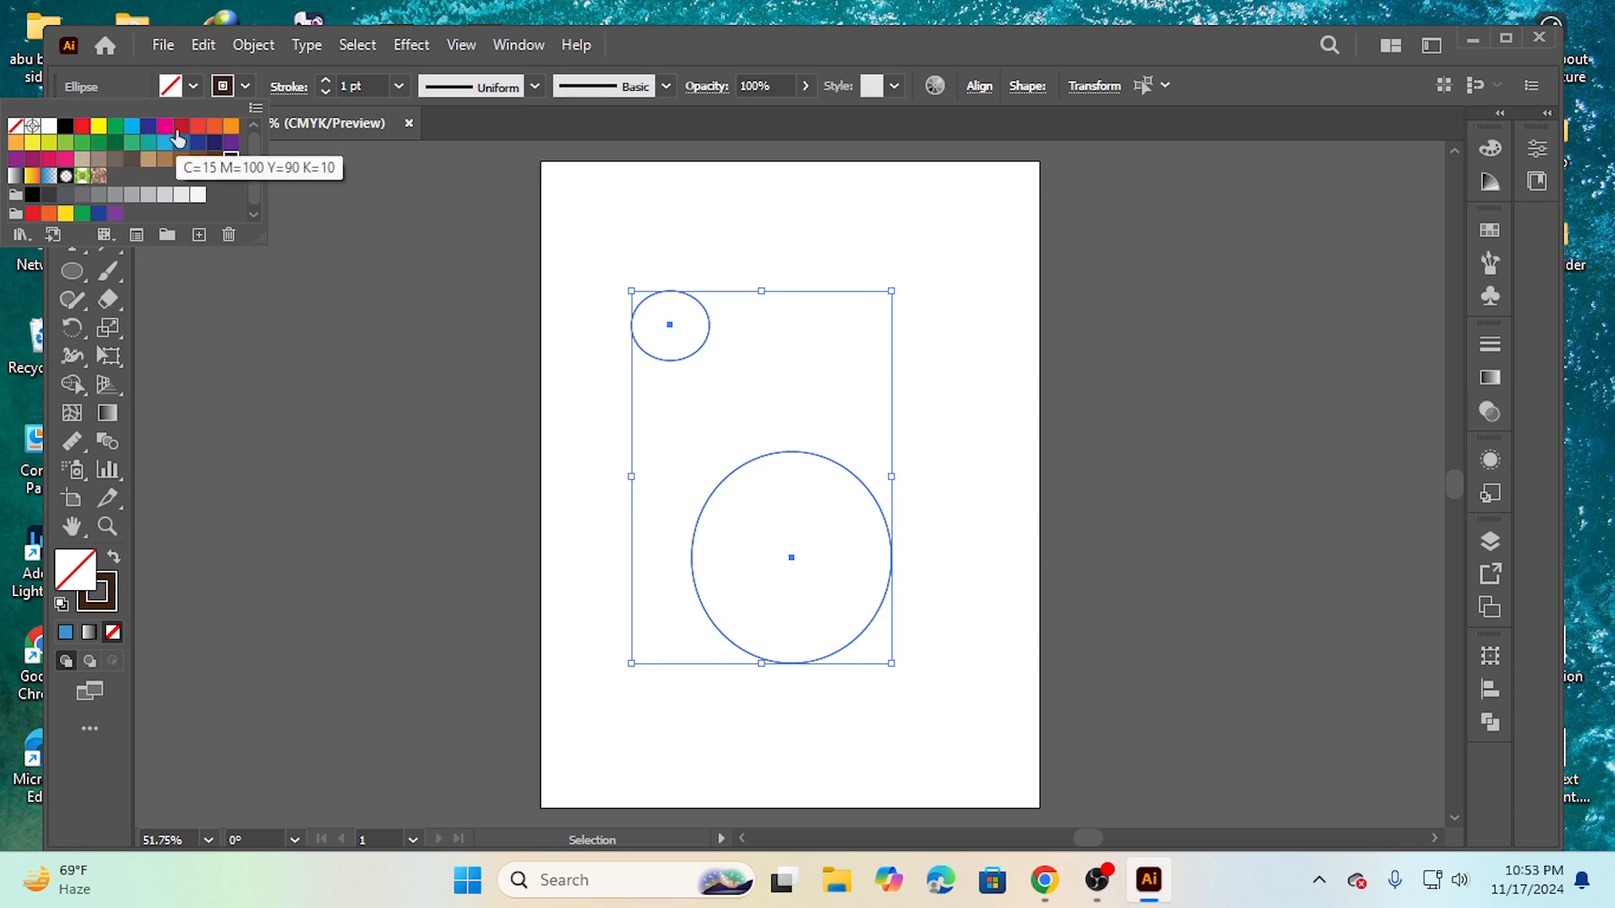
{"action": "left_click", "coordinate": [465, 284]}
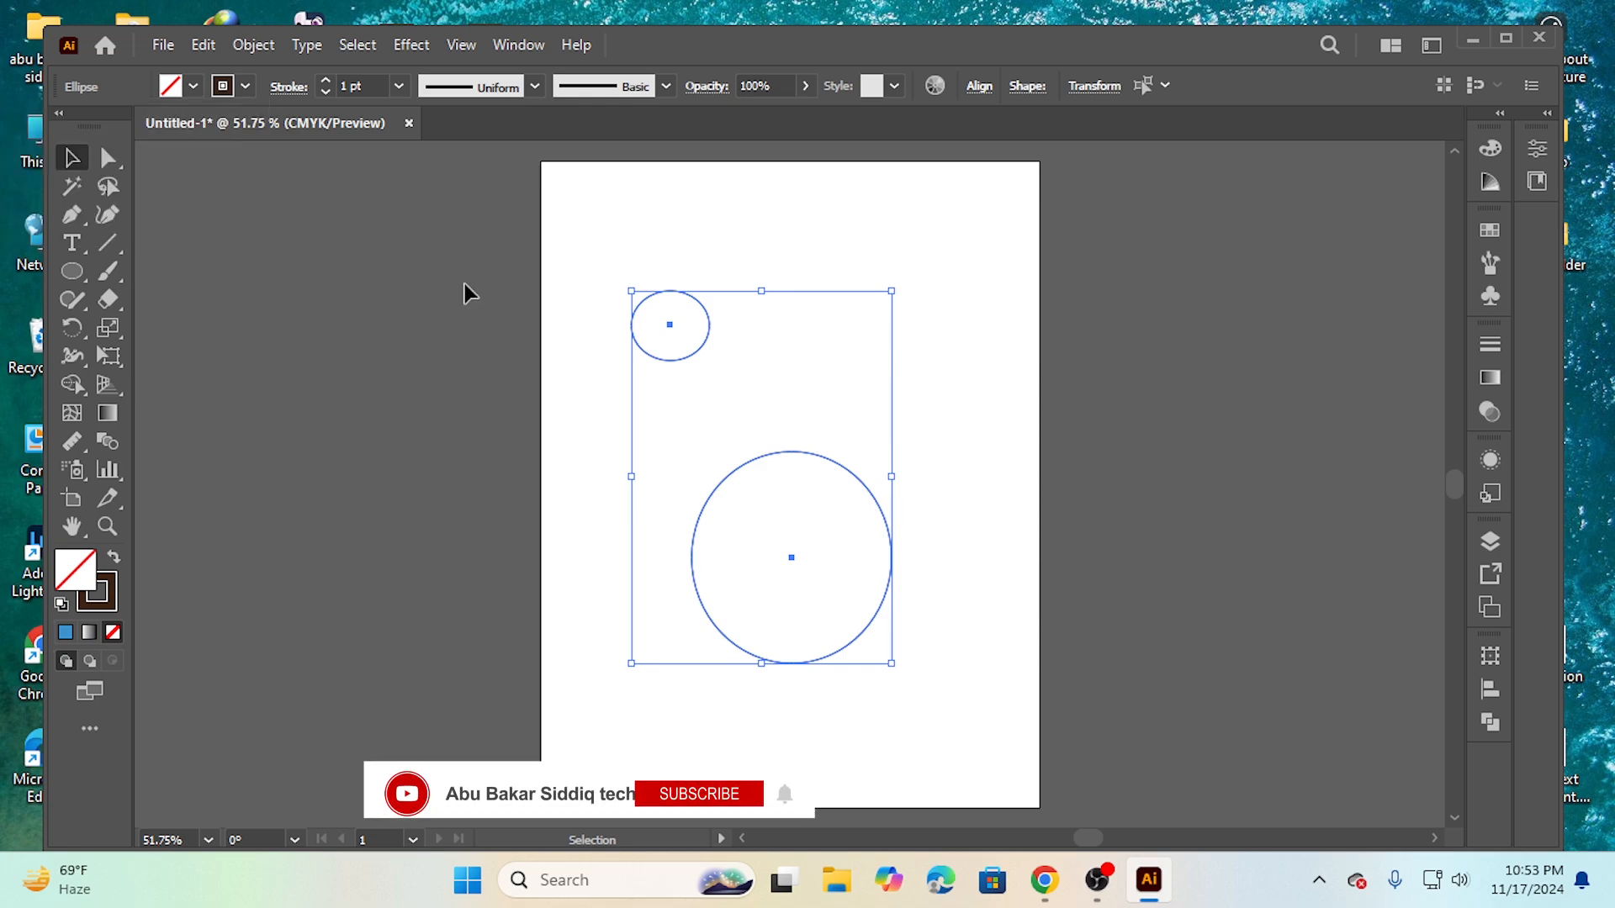
Step: Shrink the small ellipse to about half its size and give it an orange stroke
{"action": "left_click", "coordinate": [603, 294]}
{"action": "left_click_drag", "start_coordinate": [594, 265], "coordinate": [675, 333]}
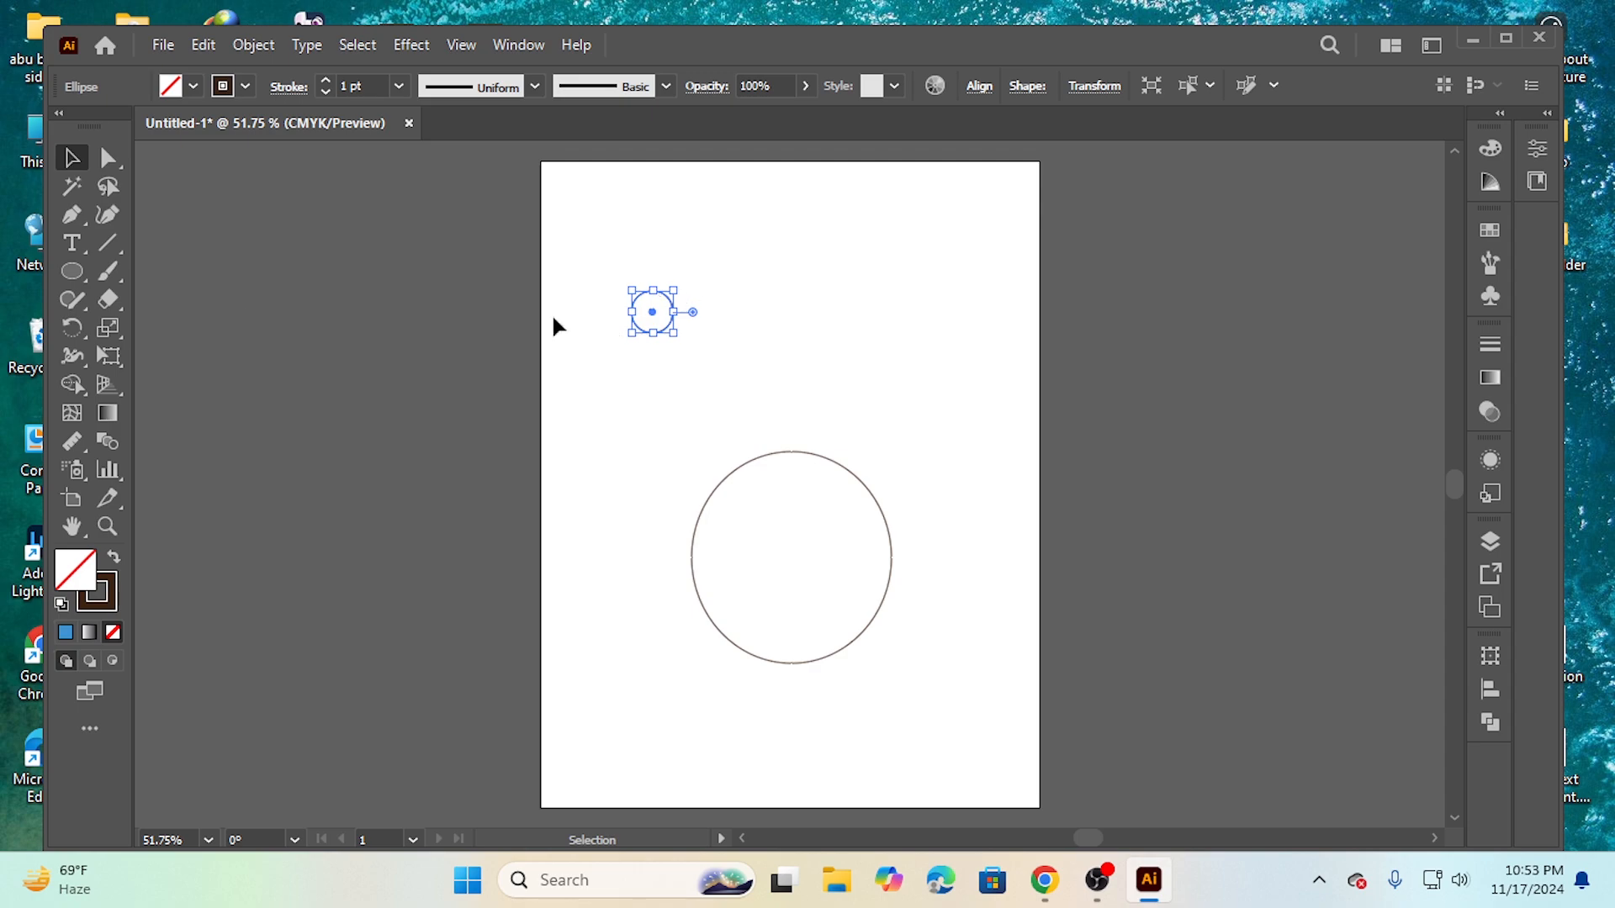
{"action": "left_click", "coordinate": [245, 85]}
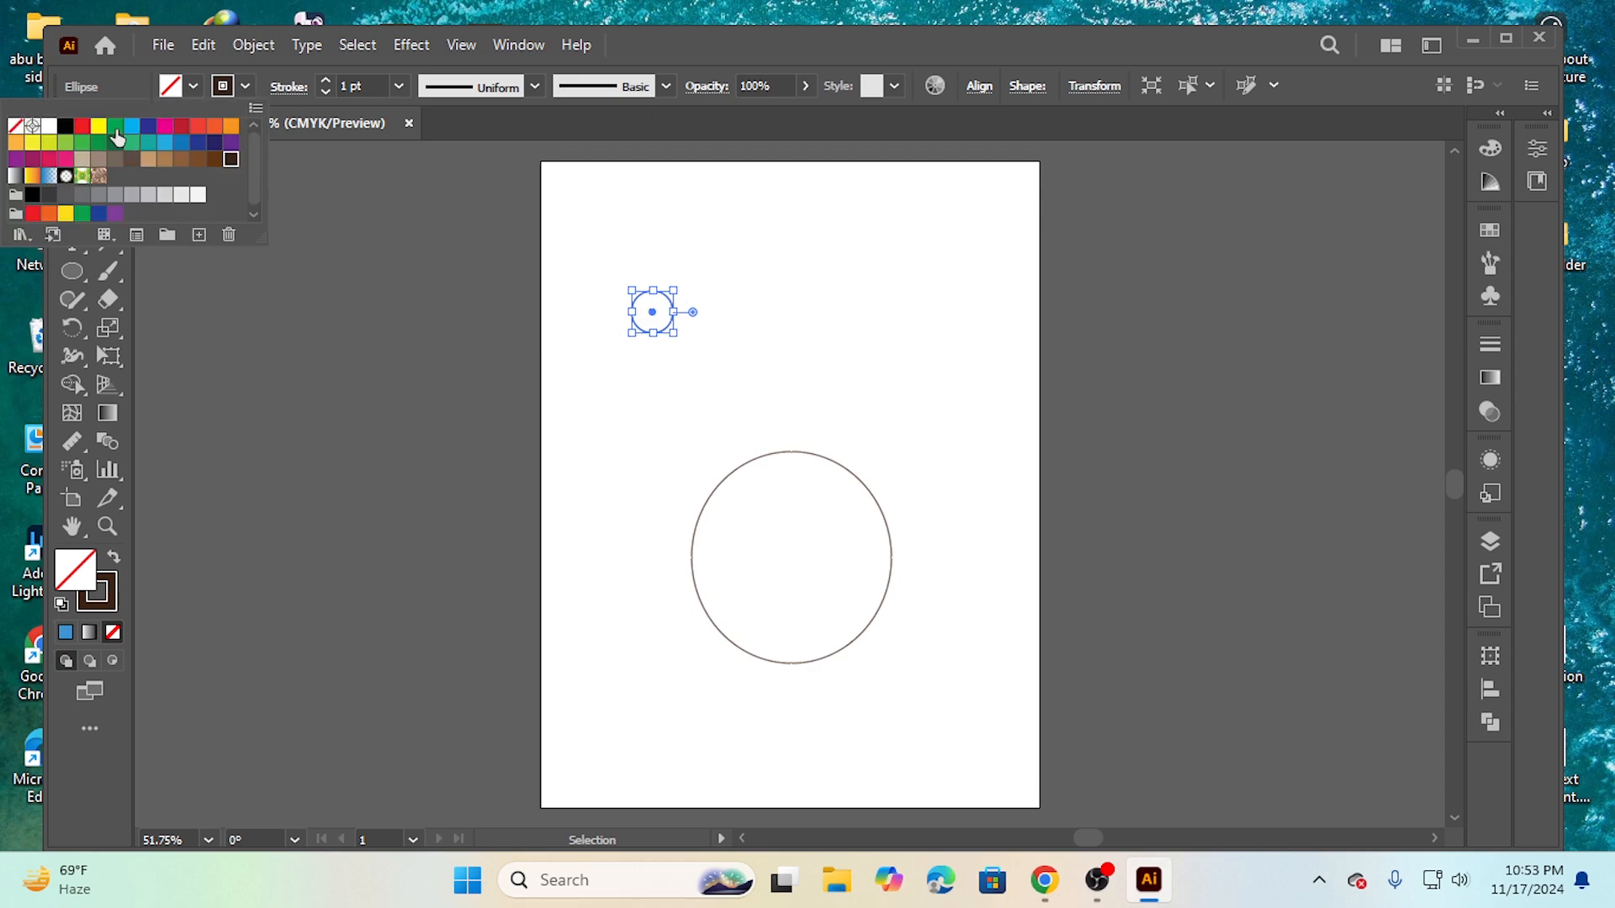
{"action": "left_click", "coordinate": [231, 125]}
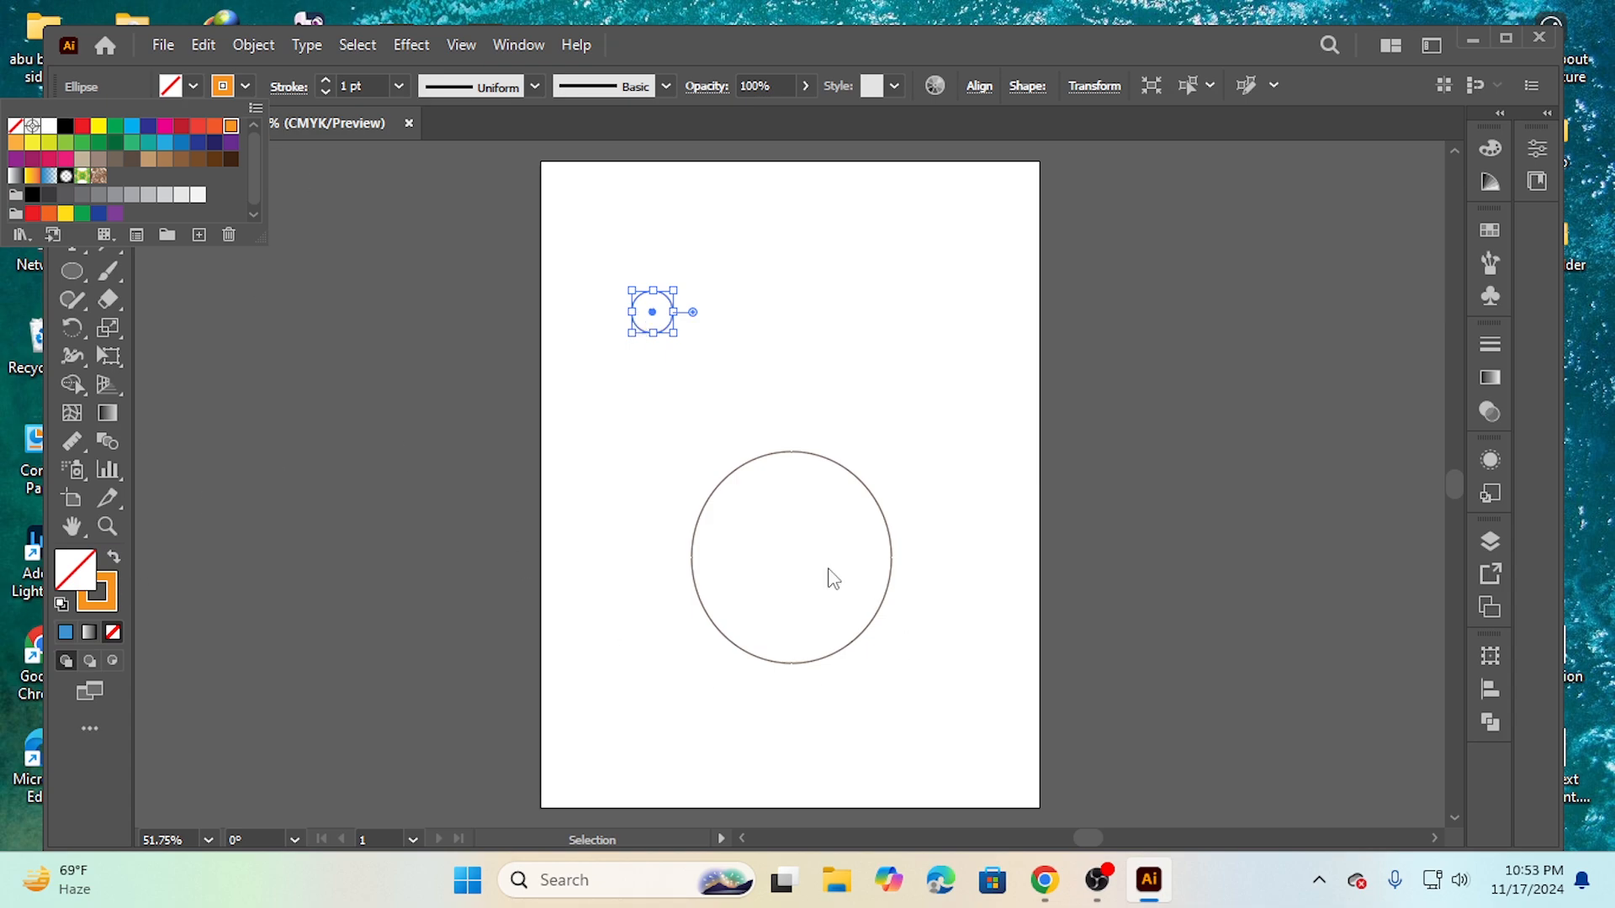
{"action": "key", "text": "Escape"}
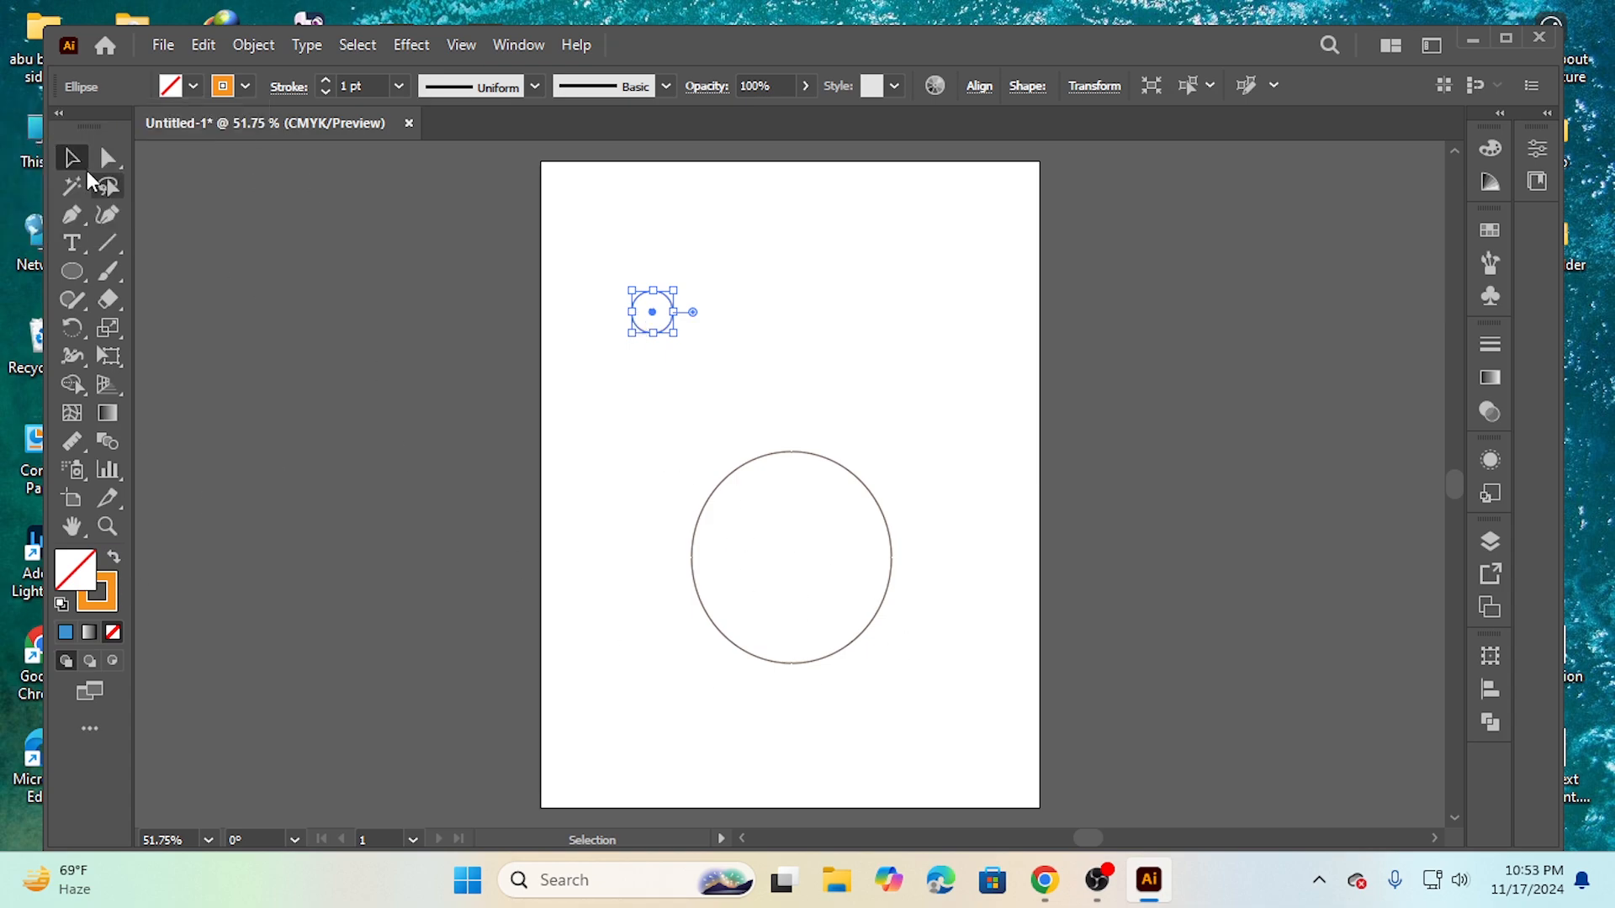
Step: Change the large ellipse's stroke colour to light green and deselect it
{"action": "left_click_drag", "start_coordinate": [623, 487], "coordinate": [858, 617]}
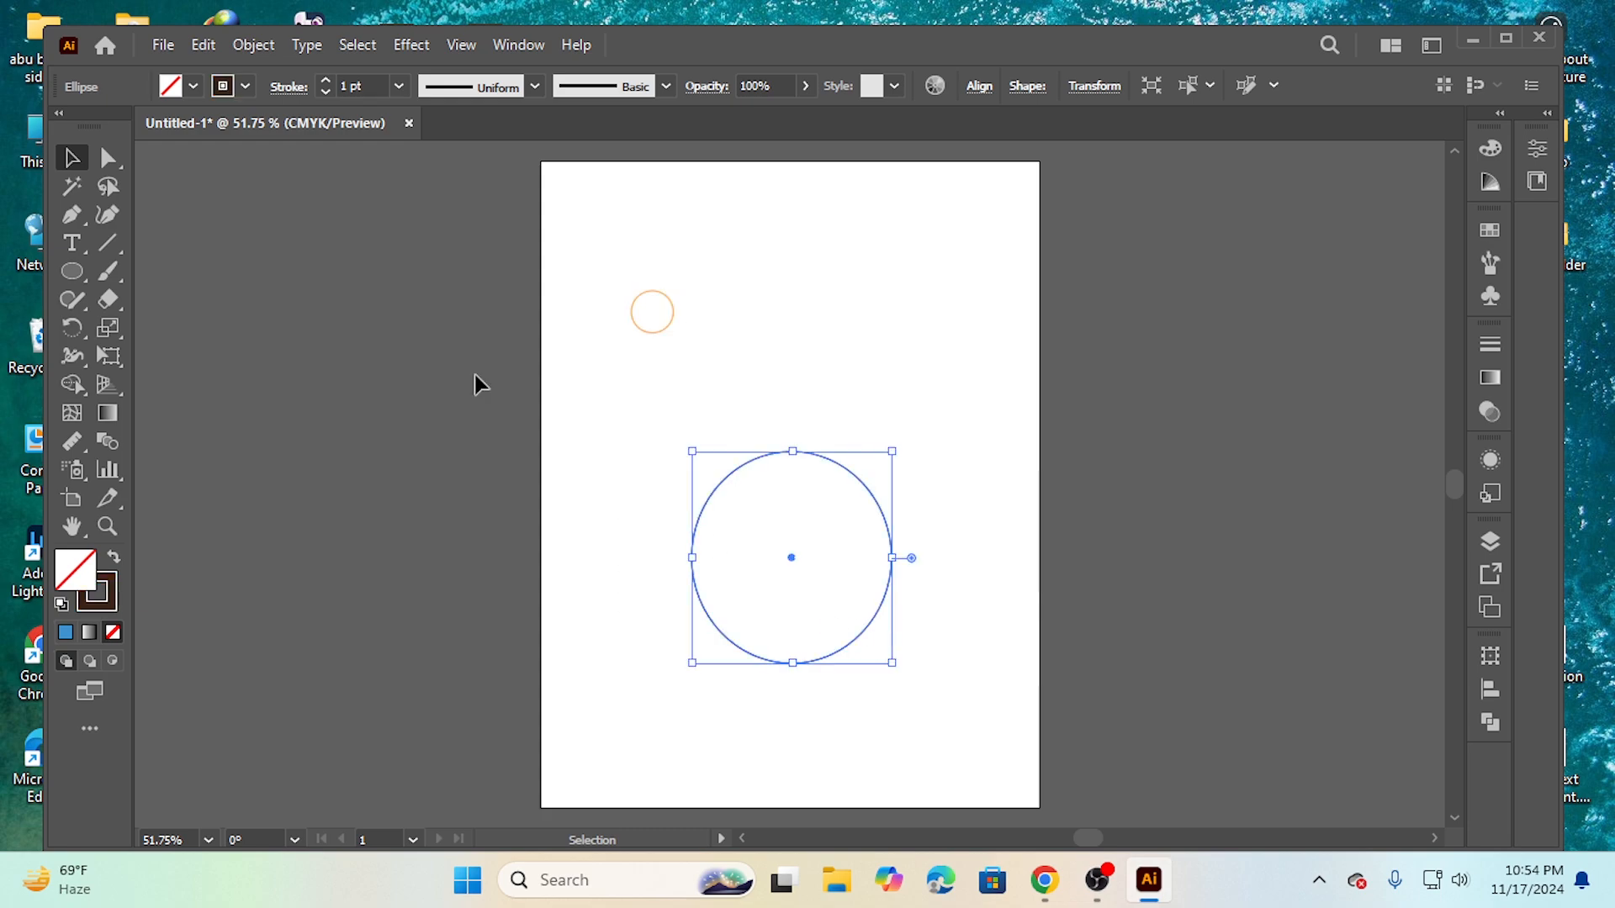
{"action": "left_click", "coordinate": [243, 87]}
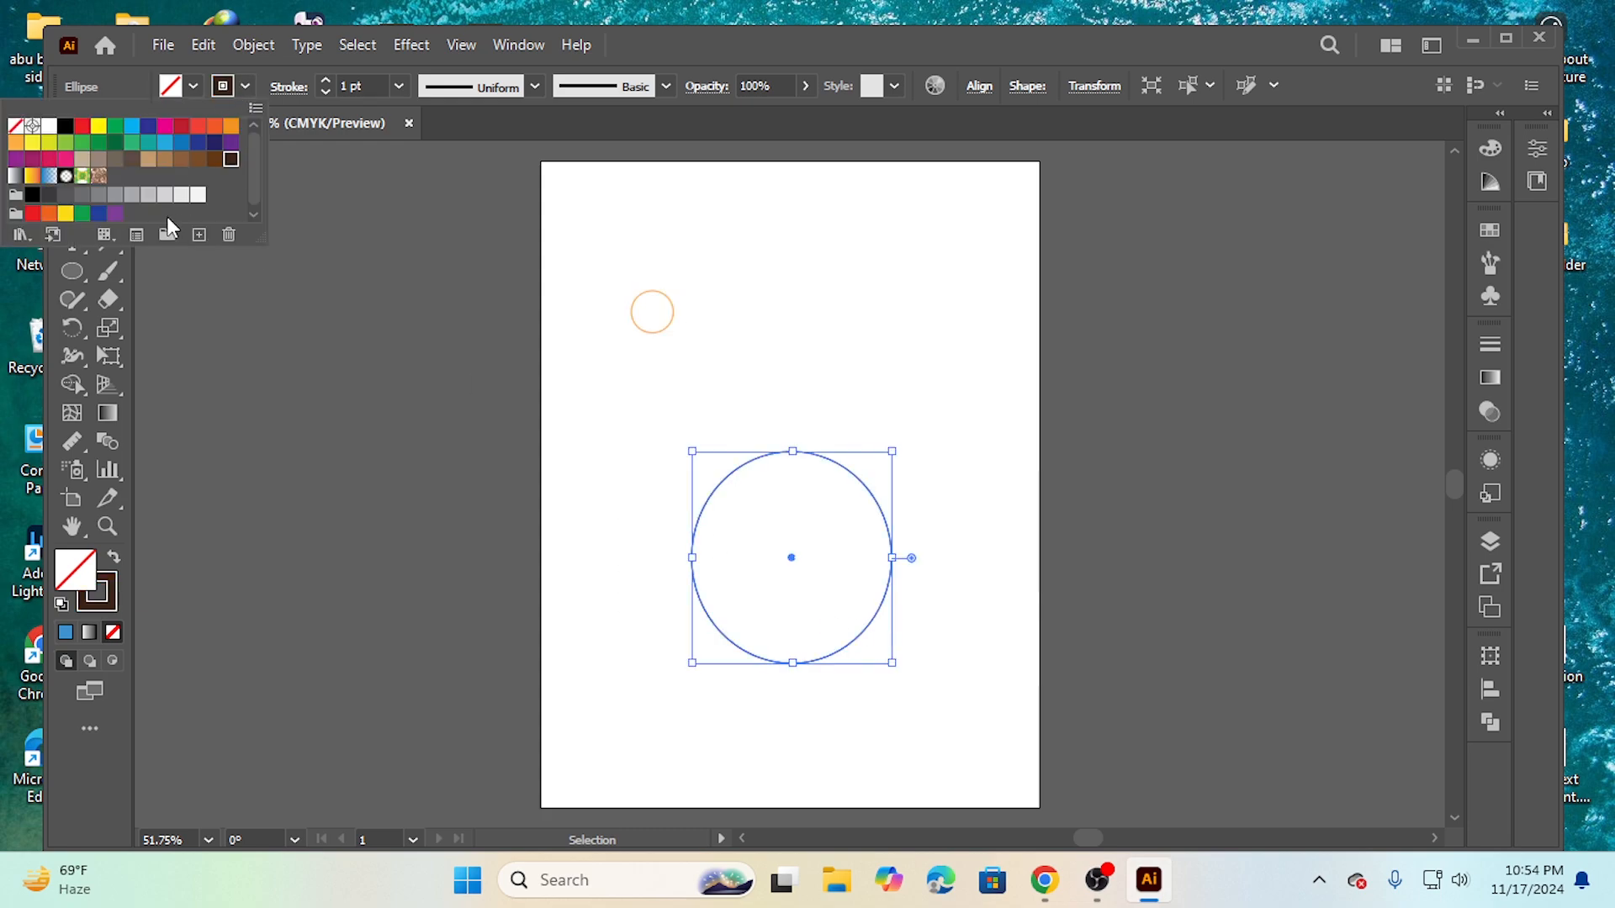
{"action": "left_click", "coordinate": [66, 145]}
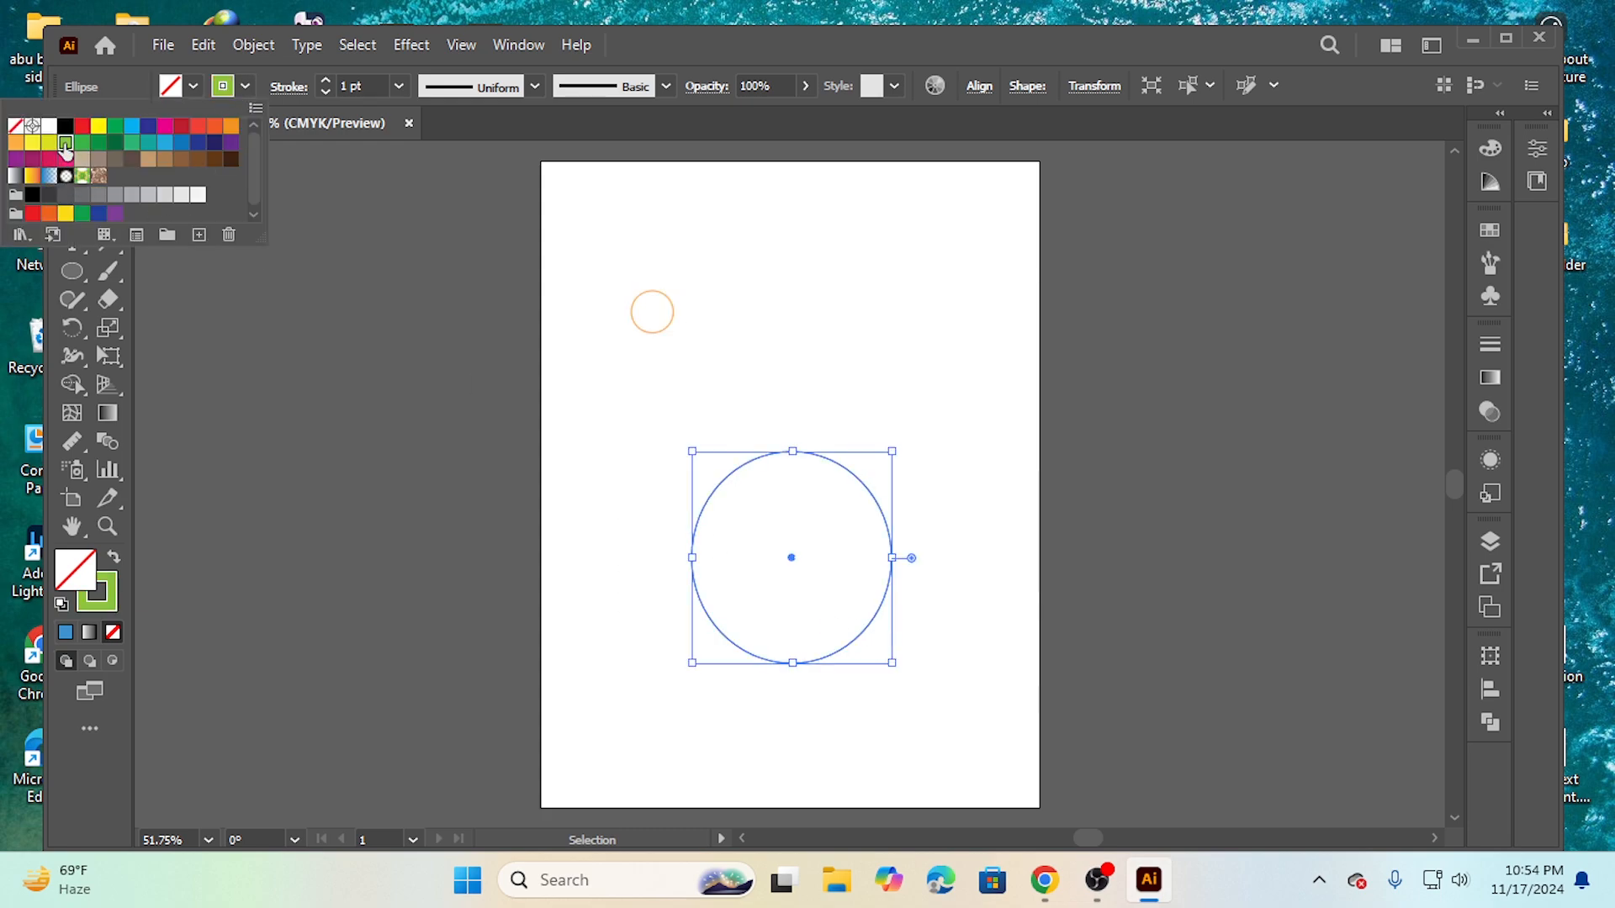
{"action": "left_click", "coordinate": [459, 442]}
{"action": "left_click", "coordinate": [408, 424]}
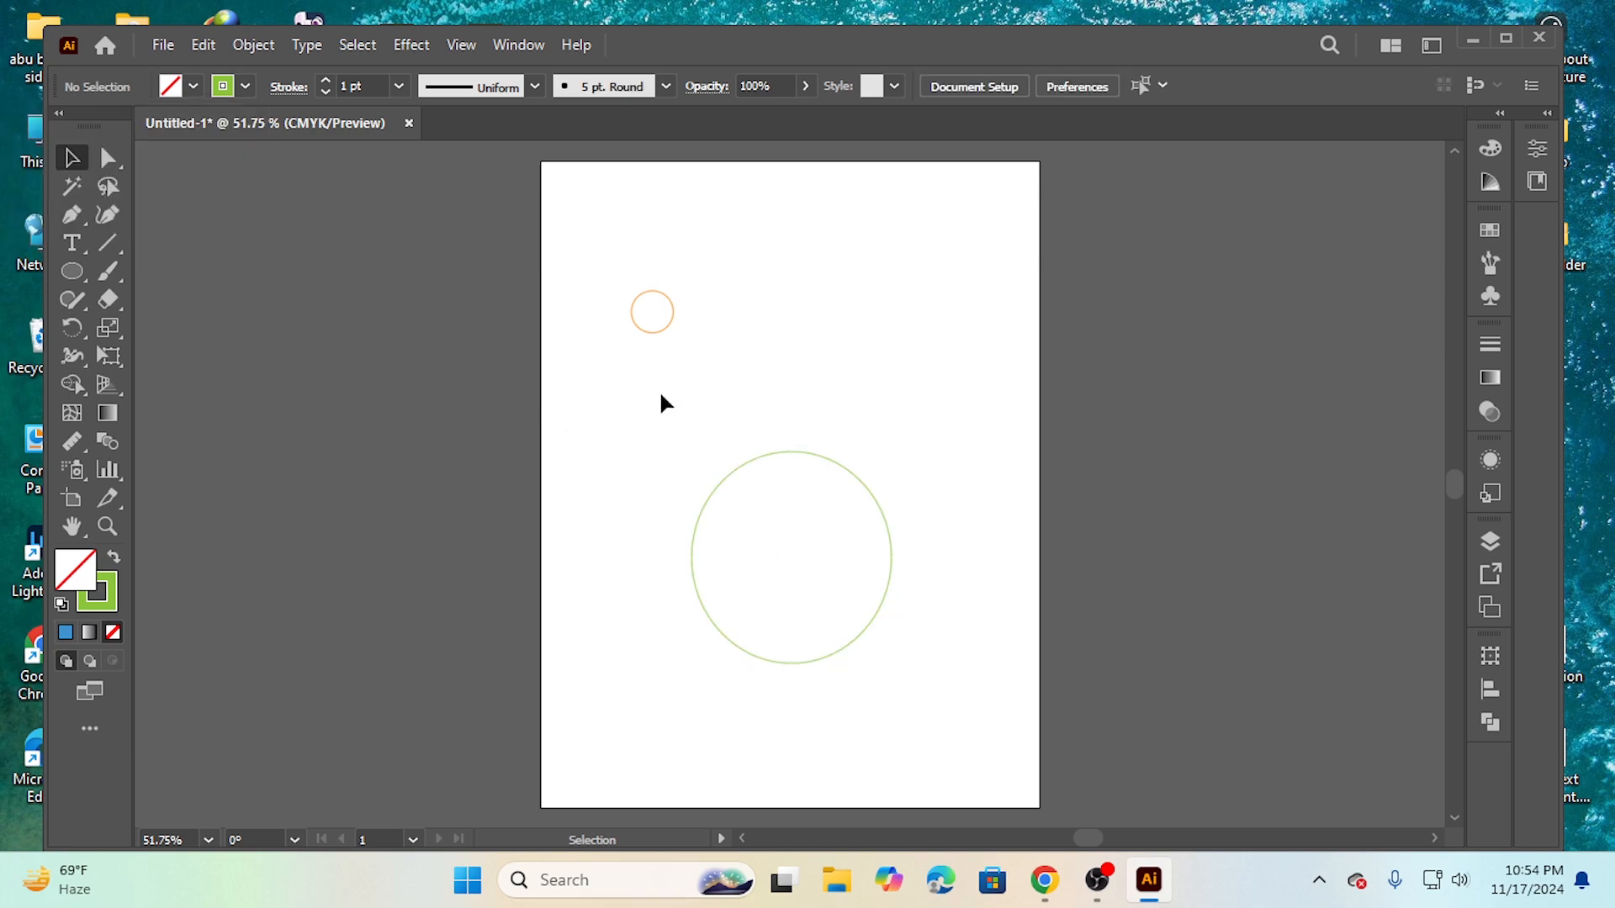
Step: Blend the small orange circle into the large green ellipse with the Blend tool
{"action": "left_click_drag", "start_coordinate": [594, 388], "coordinate": [905, 700]}
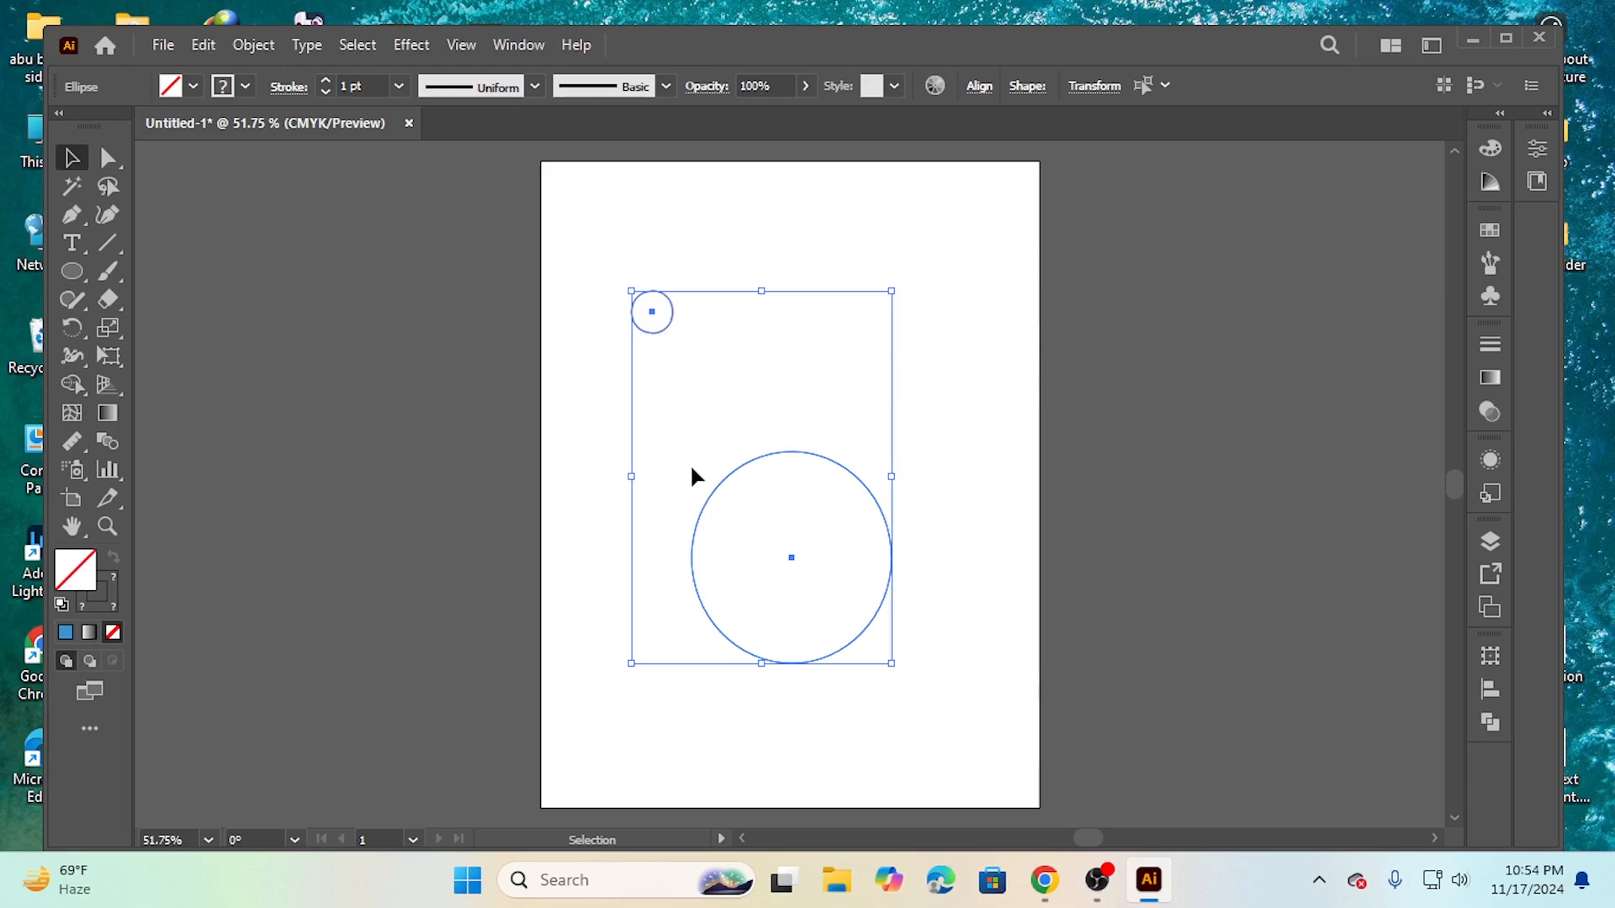
{"action": "left_click", "coordinate": [112, 445]}
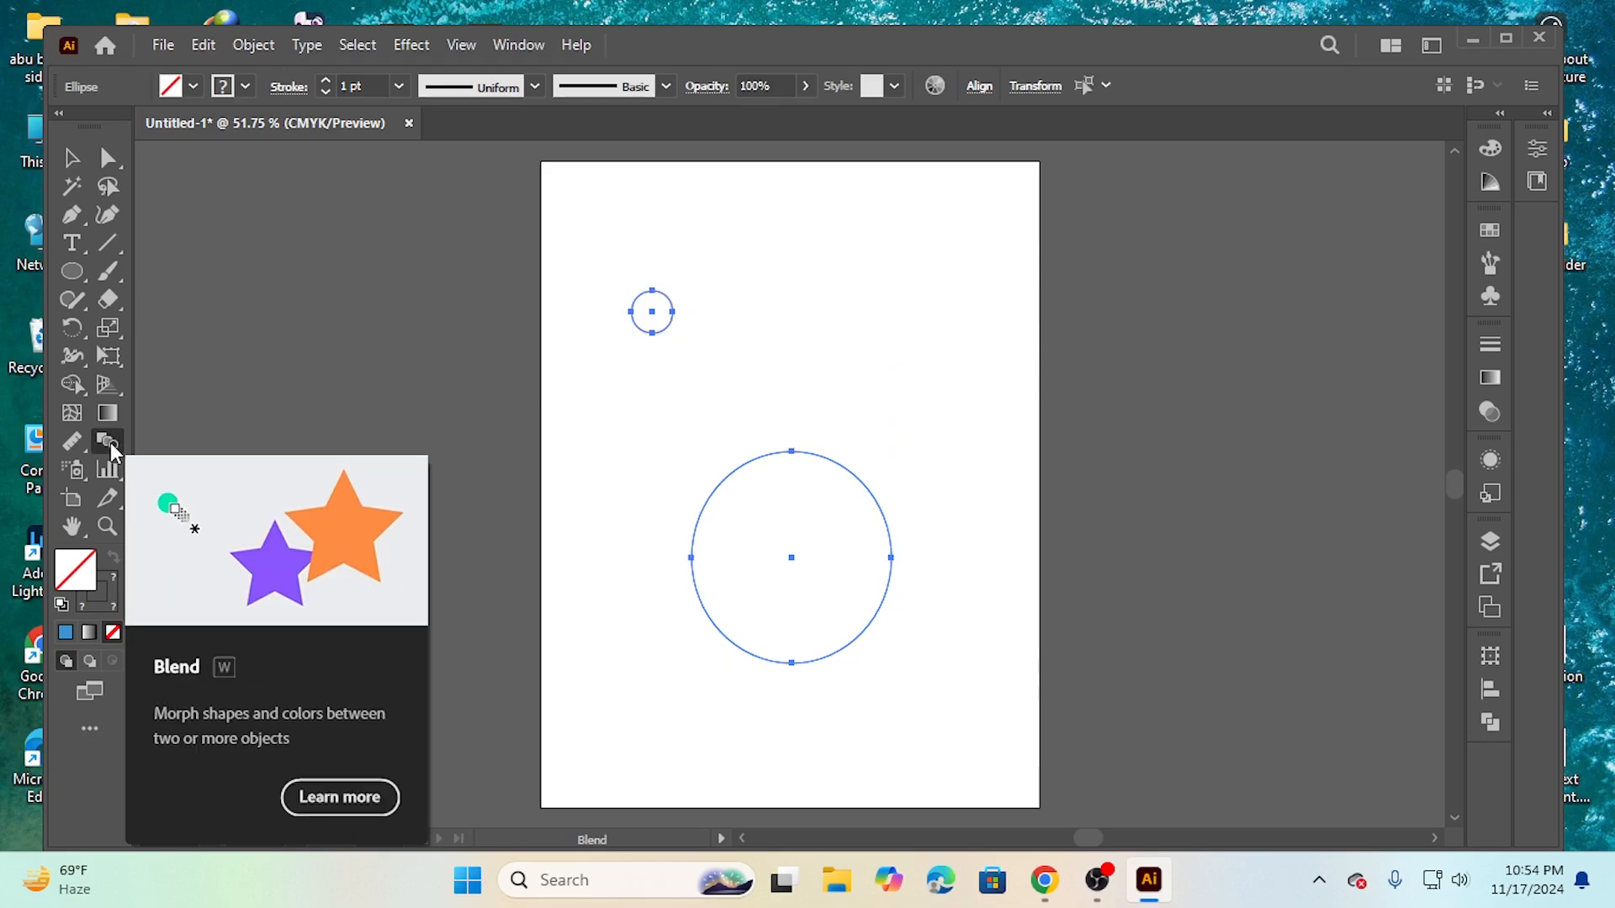
{"action": "left_click", "coordinate": [653, 312]}
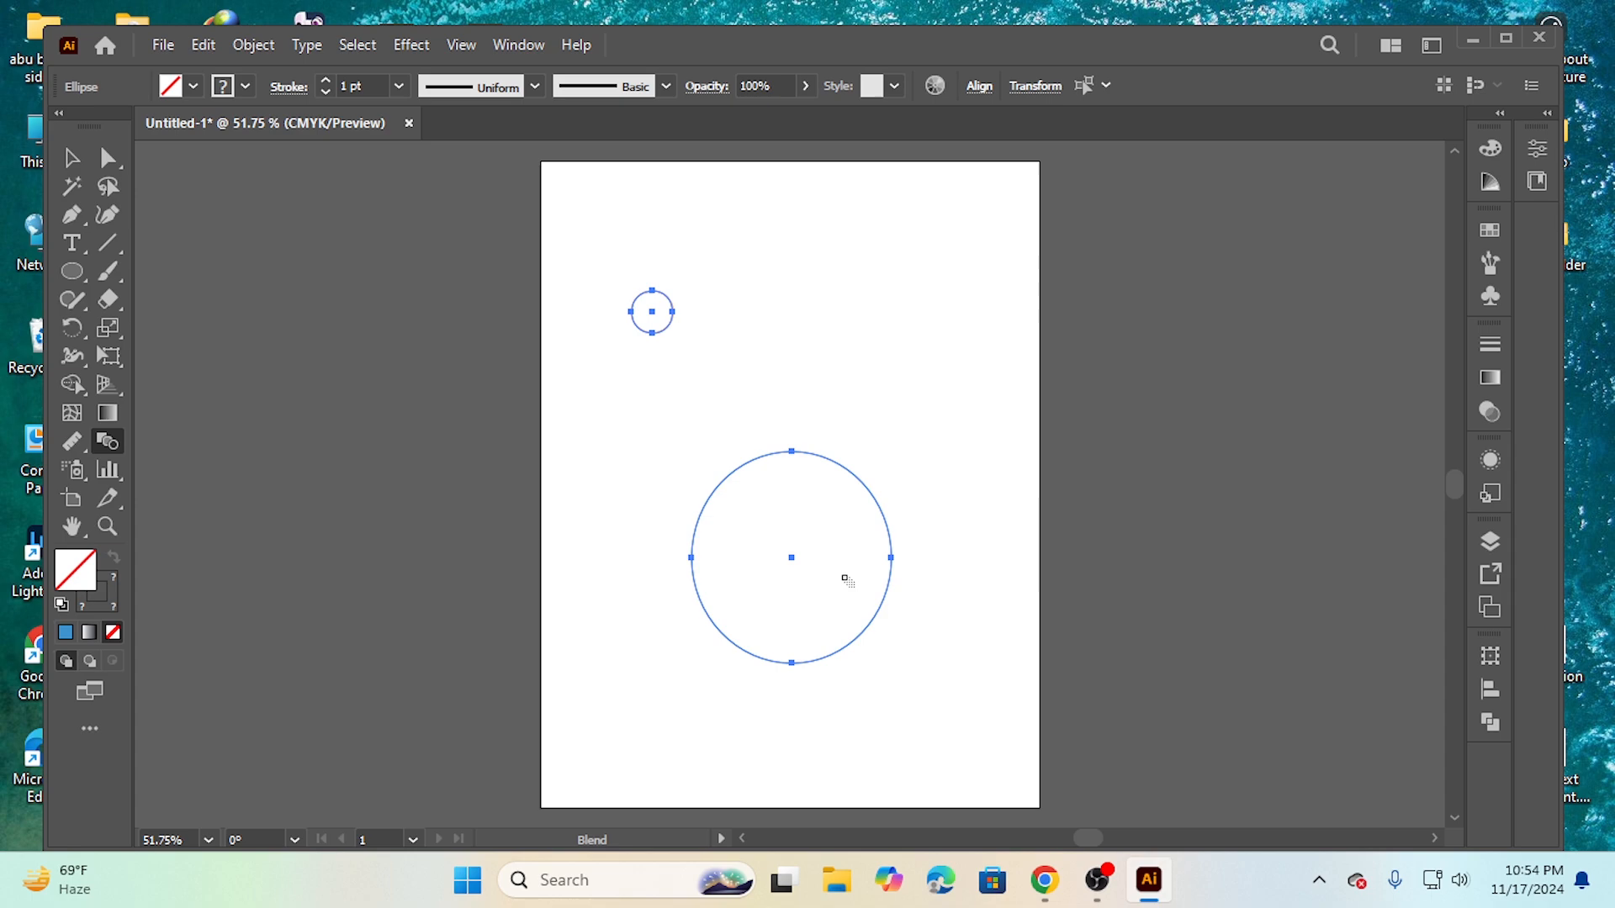
{"action": "left_click", "coordinate": [793, 557]}
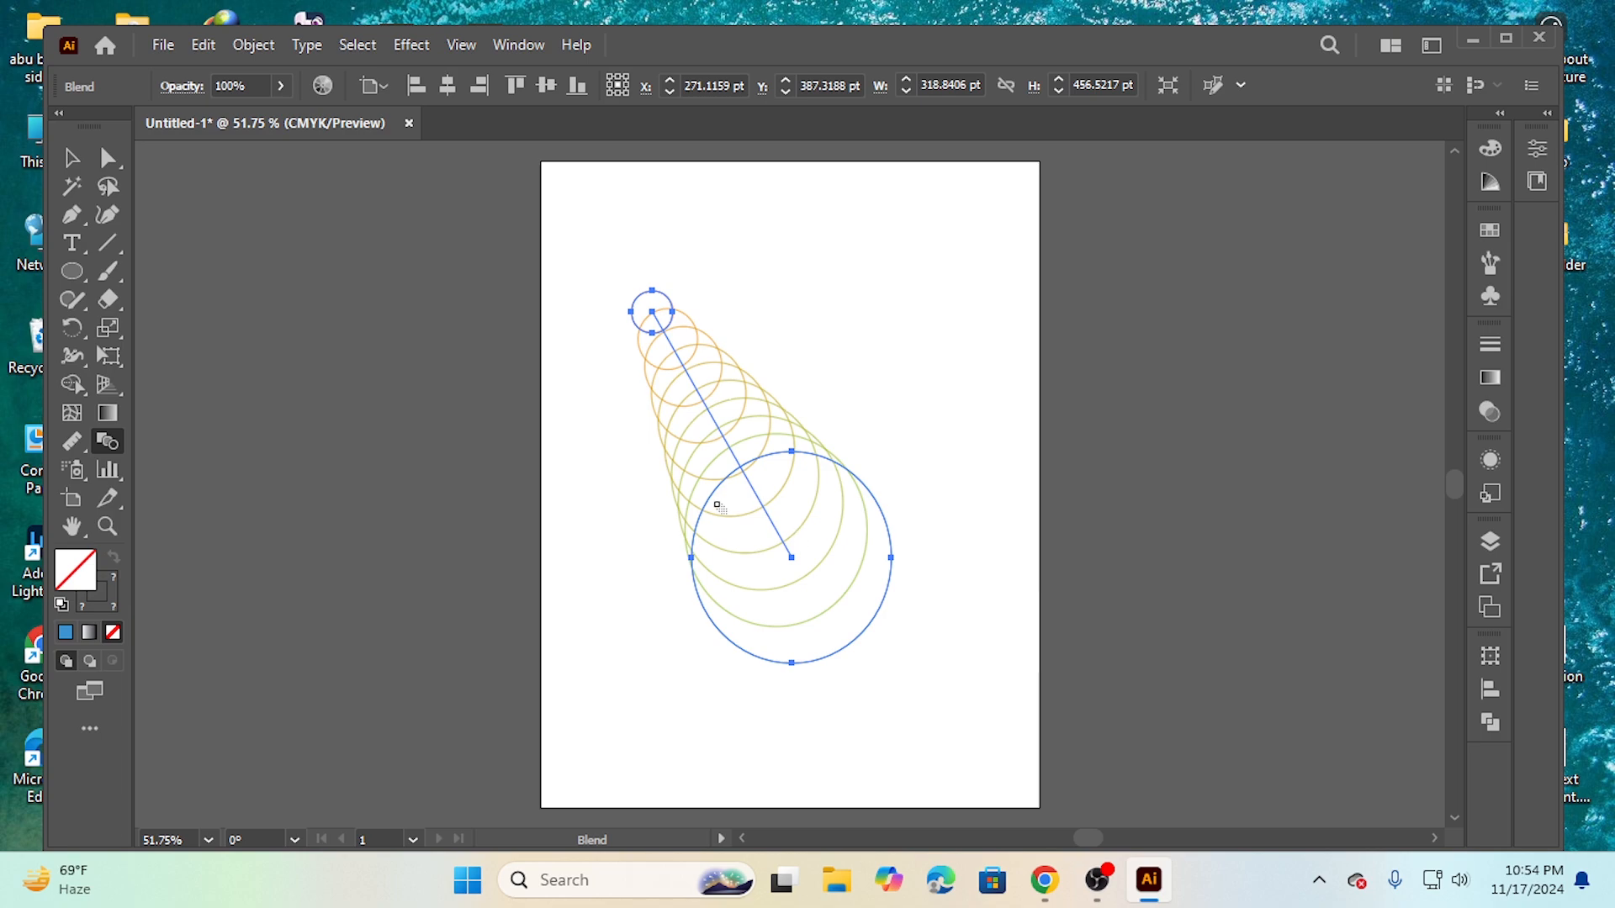
Step: Open the blend's options and choose Specified Steps as the spacing
{"action": "double_click", "coordinate": [101, 448]}
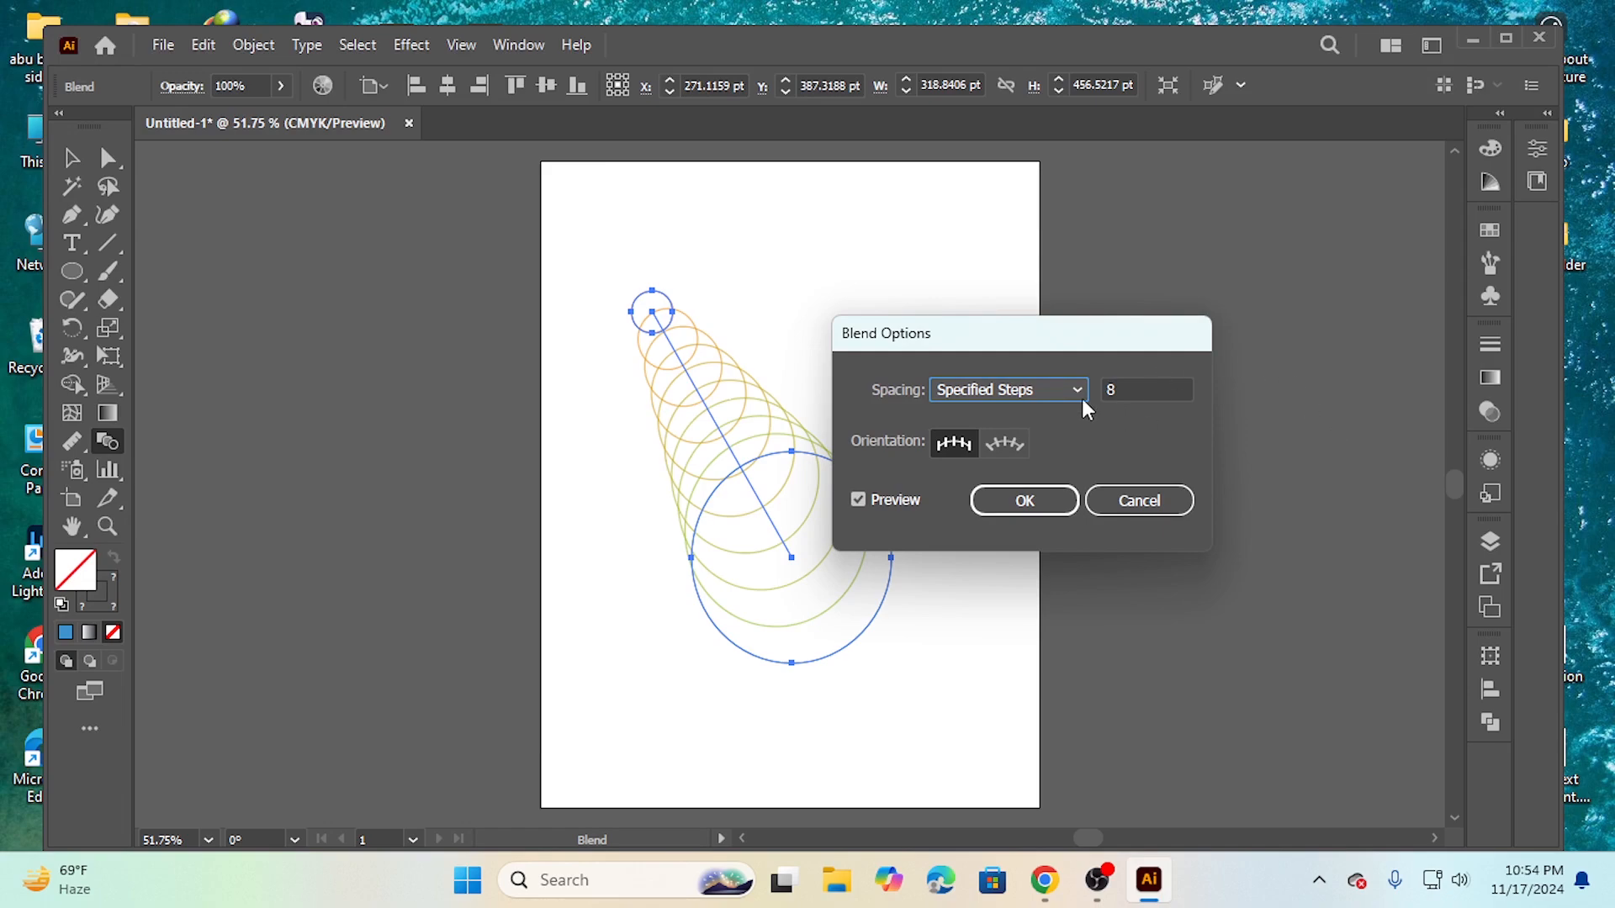
{"action": "left_click", "coordinate": [1040, 387]}
{"action": "left_click", "coordinate": [1016, 439]}
Step: Raise the blend to 125 steps with preview on, and try the second orientation before returning to the first
{"action": "double_click", "coordinate": [1156, 389]}
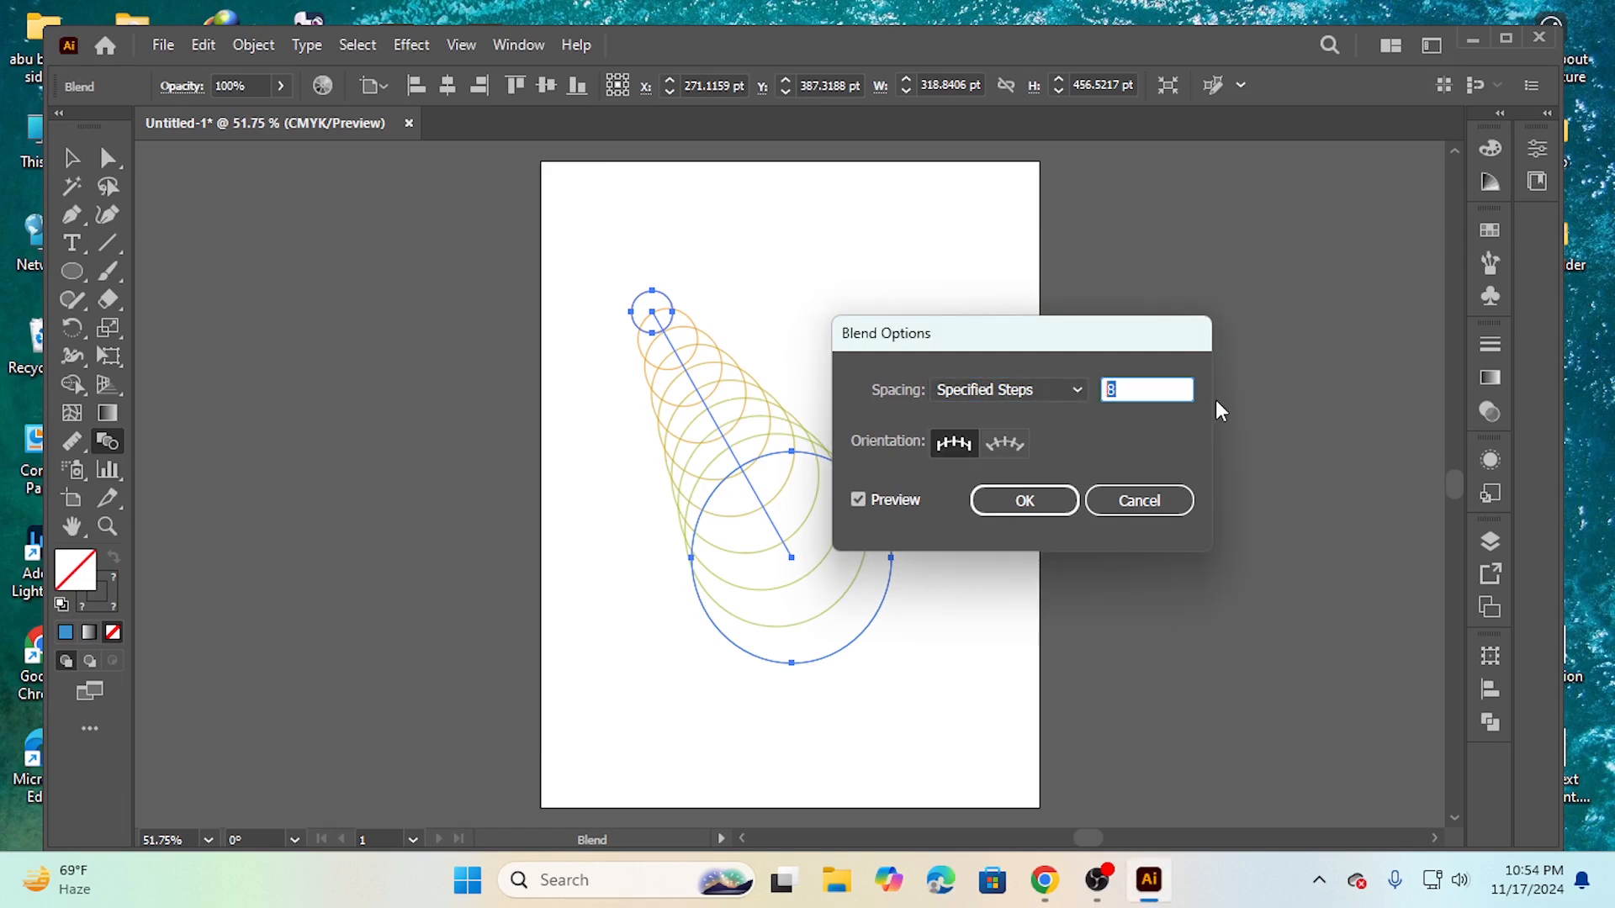
{"action": "key", "text": "Up"}
{"action": "key", "text": "Up"}
{"action": "key", "text": "Up"}
{"action": "key", "text": "Up"}
{"action": "key", "text": "Up"}
{"action": "key", "text": "Up"}
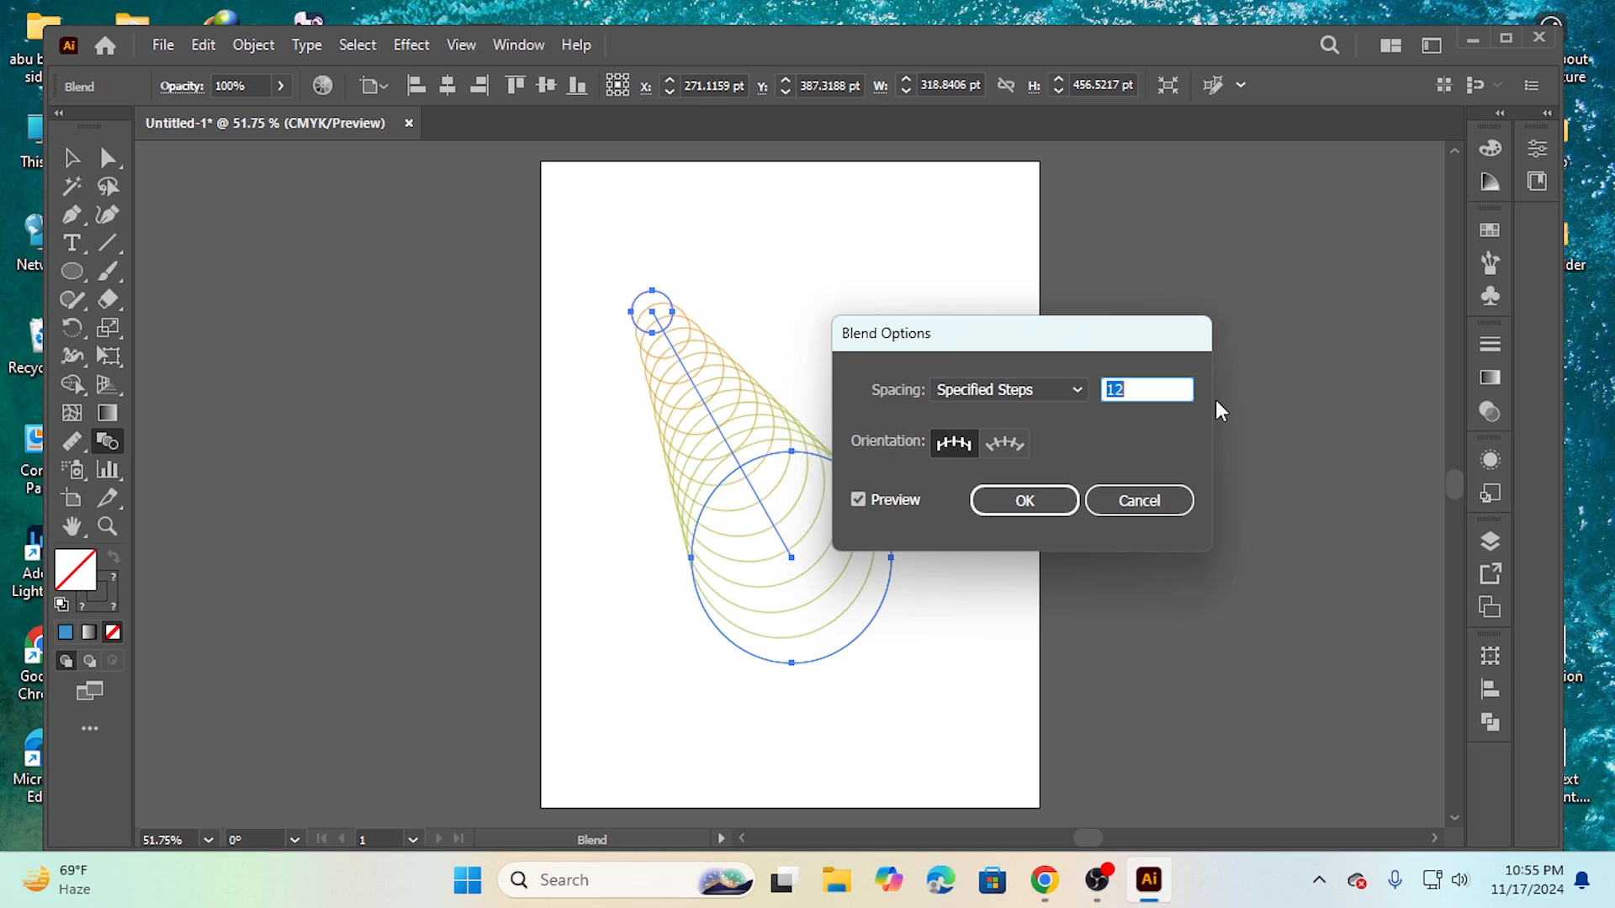
{"action": "key", "text": "Up"}
{"action": "key", "text": "Up"}
{"action": "key", "text": "Up"}
{"action": "key", "text": "Up"}
{"action": "key", "text": "Up"}
{"action": "key", "text": "Up"}
{"action": "key", "text": "Up"}
{"action": "key", "text": "Up"}
{"action": "key", "text": "Up"}
{"action": "key", "text": "Up"}
{"action": "key", "text": "Up"}
{"action": "key", "text": "Up"}
{"action": "key", "text": "Up"}
{"action": "key", "text": "Up"}
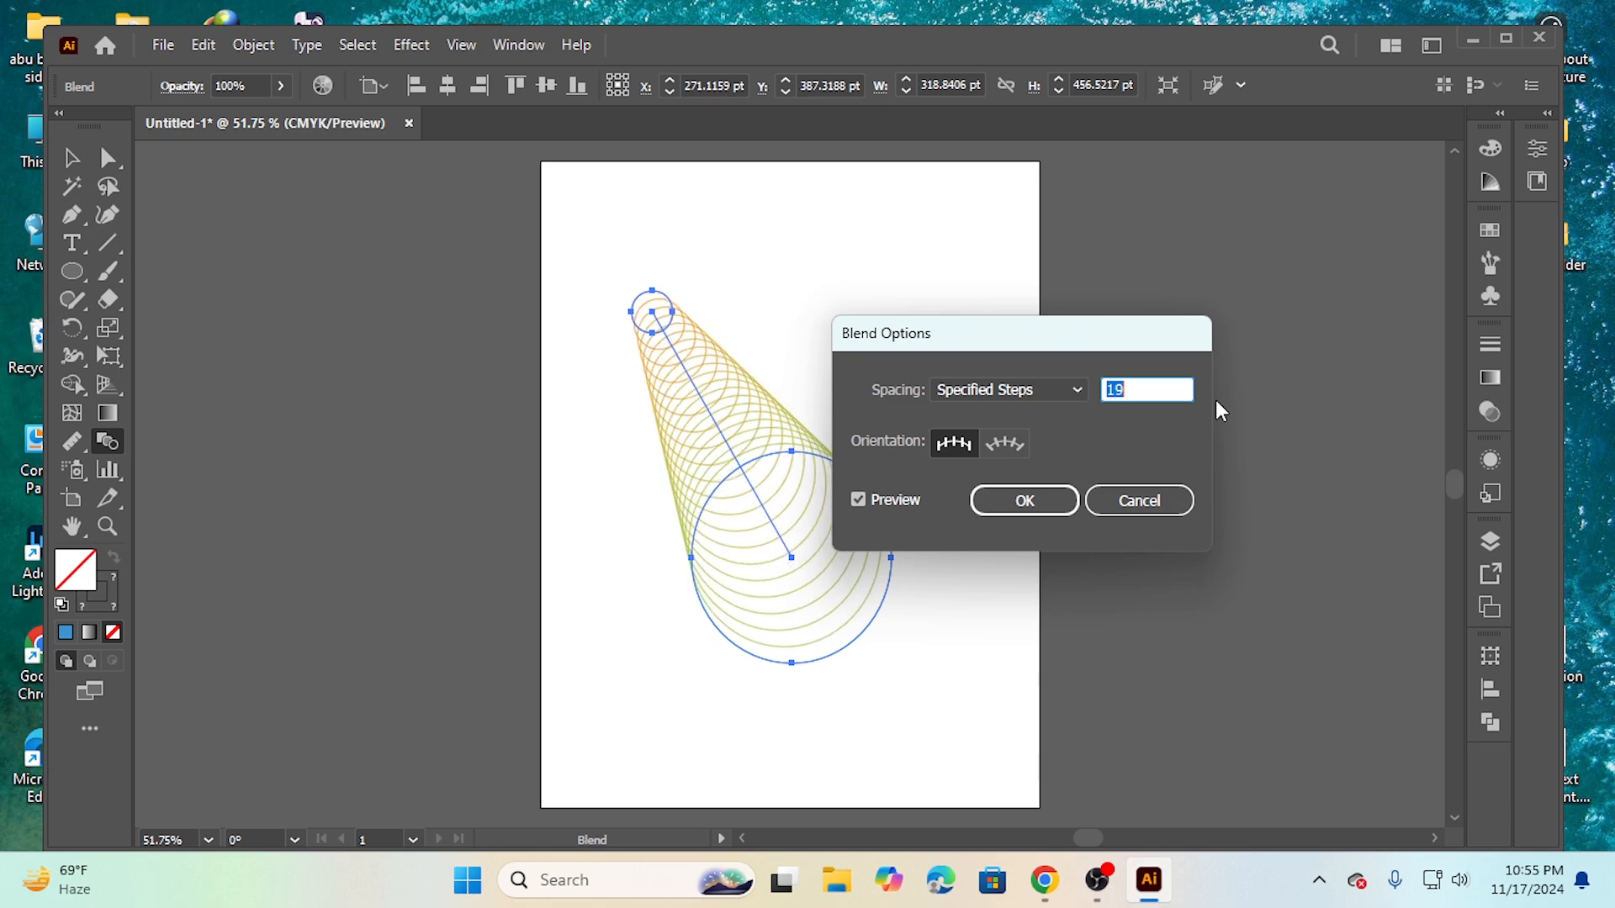
{"action": "key", "text": "Up"}
{"action": "key", "text": "Up"}
{"action": "key", "text": "Up"}
{"action": "key", "text": "Up"}
{"action": "key", "text": "Up"}
{"action": "key", "text": "Up"}
{"action": "key", "text": "Up"}
{"action": "key", "text": "Up"}
{"action": "key", "text": "Up"}
{"action": "key", "text": "Up"}
{"action": "key", "text": "Up"}
{"action": "key", "text": "Up"}
{"action": "key", "text": "Up"}
{"action": "key", "text": "Up"}
{"action": "key", "text": "Up"}
{"action": "key", "text": "Up"}
{"action": "key", "text": "Up"}
{"action": "key", "text": "Up"}
{"action": "key", "text": "Up"}
{"action": "key", "text": "Up"}
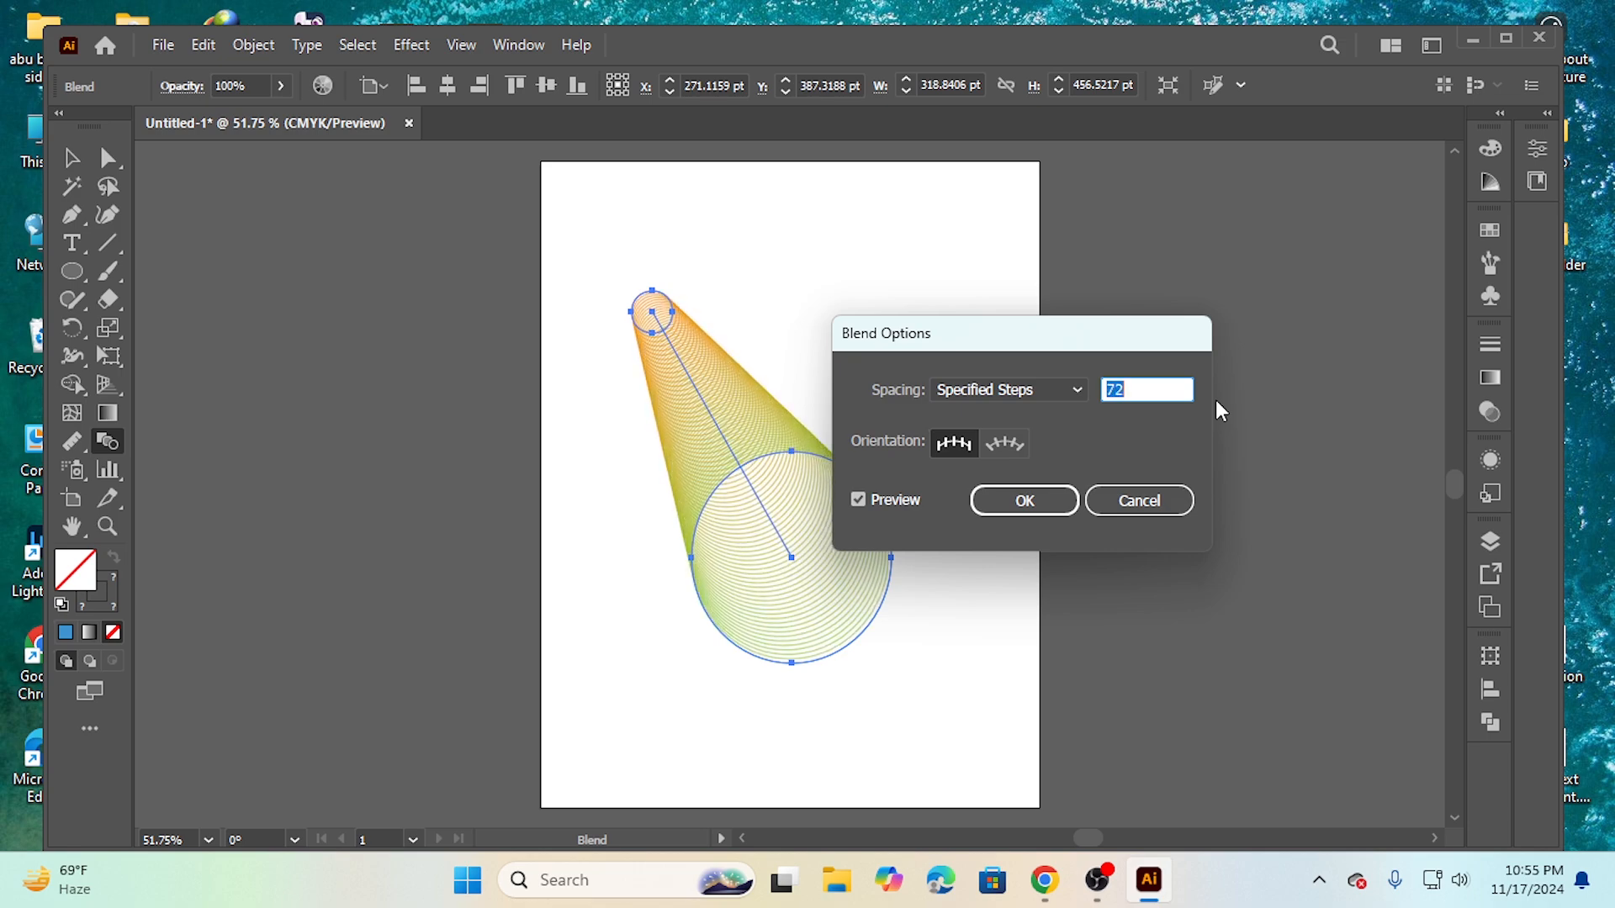
{"action": "key", "text": "Up"}
{"action": "key", "text": "Up"}
{"action": "key", "text": "Up"}
{"action": "key", "text": "Up"}
{"action": "key", "text": "Up"}
{"action": "key", "text": "Up"}
{"action": "key", "text": "Up"}
{"action": "key", "text": "Up"}
{"action": "key", "text": "Up"}
{"action": "key", "text": "Up"}
{"action": "key", "text": "Up"}
{"action": "key", "text": "Up"}
{"action": "key", "text": "Up"}
{"action": "key", "text": "Up"}
{"action": "key", "text": "Up"}
{"action": "key", "text": "Up"}
{"action": "key", "text": "Up"}
{"action": "key", "text": "Up"}
{"action": "key", "text": "Up"}
{"action": "key", "text": "Up"}
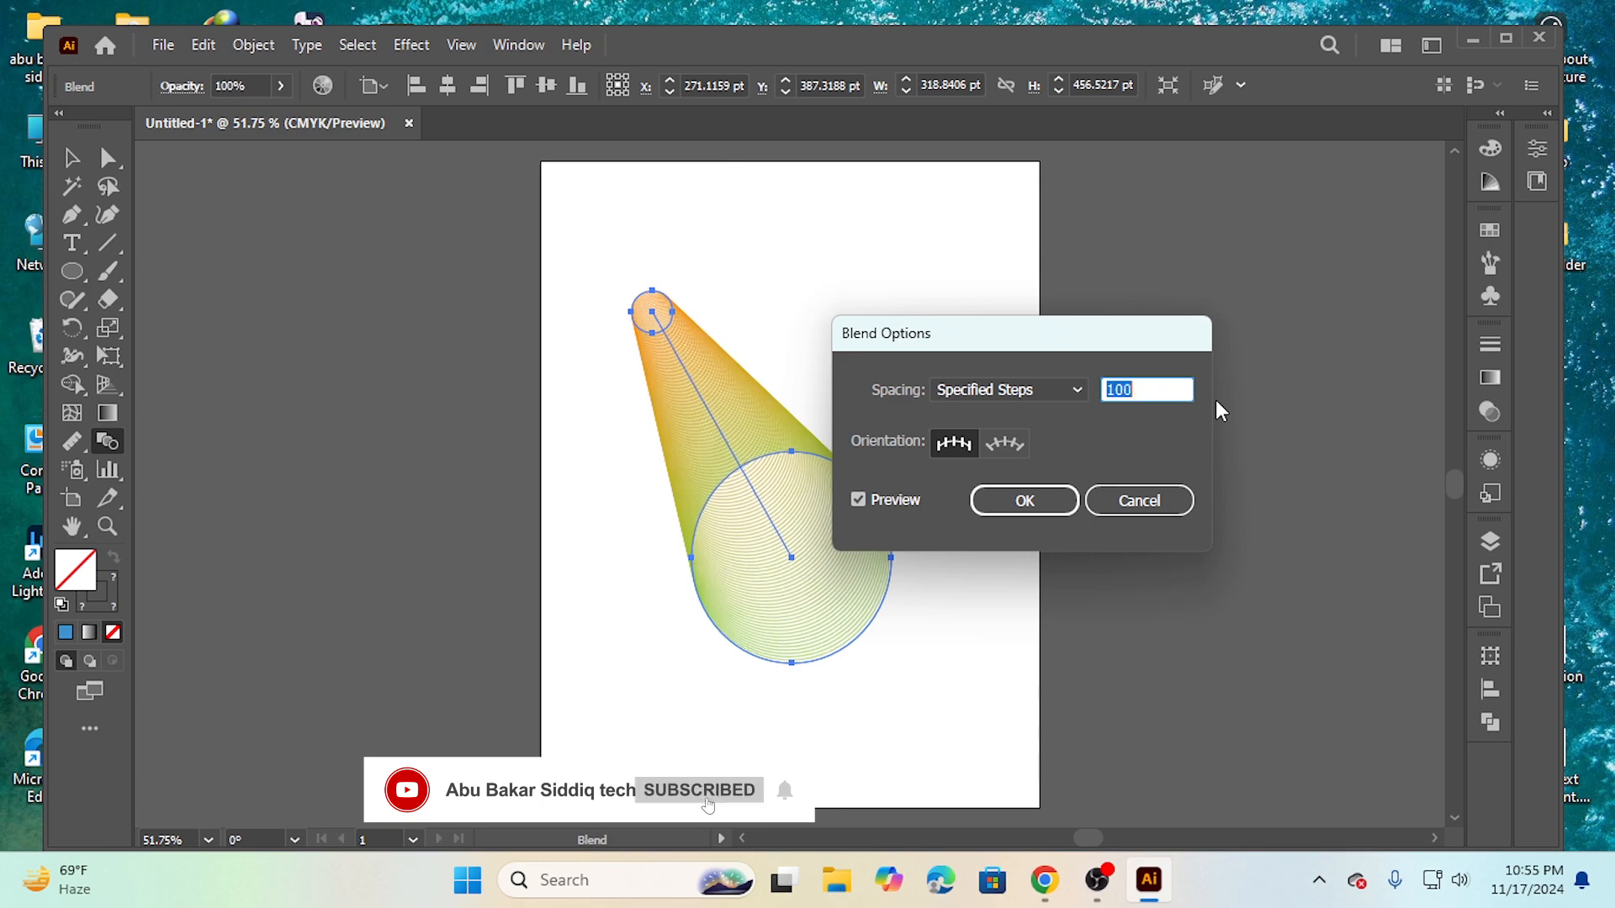
{"action": "key", "text": "Up"}
{"action": "key", "text": "Up"}
{"action": "key", "text": "Up"}
{"action": "key", "text": "Up"}
{"action": "key", "text": "Up"}
{"action": "key", "text": "Up"}
{"action": "key", "text": "Up"}
{"action": "key", "text": "Up"}
{"action": "key", "text": "Up"}
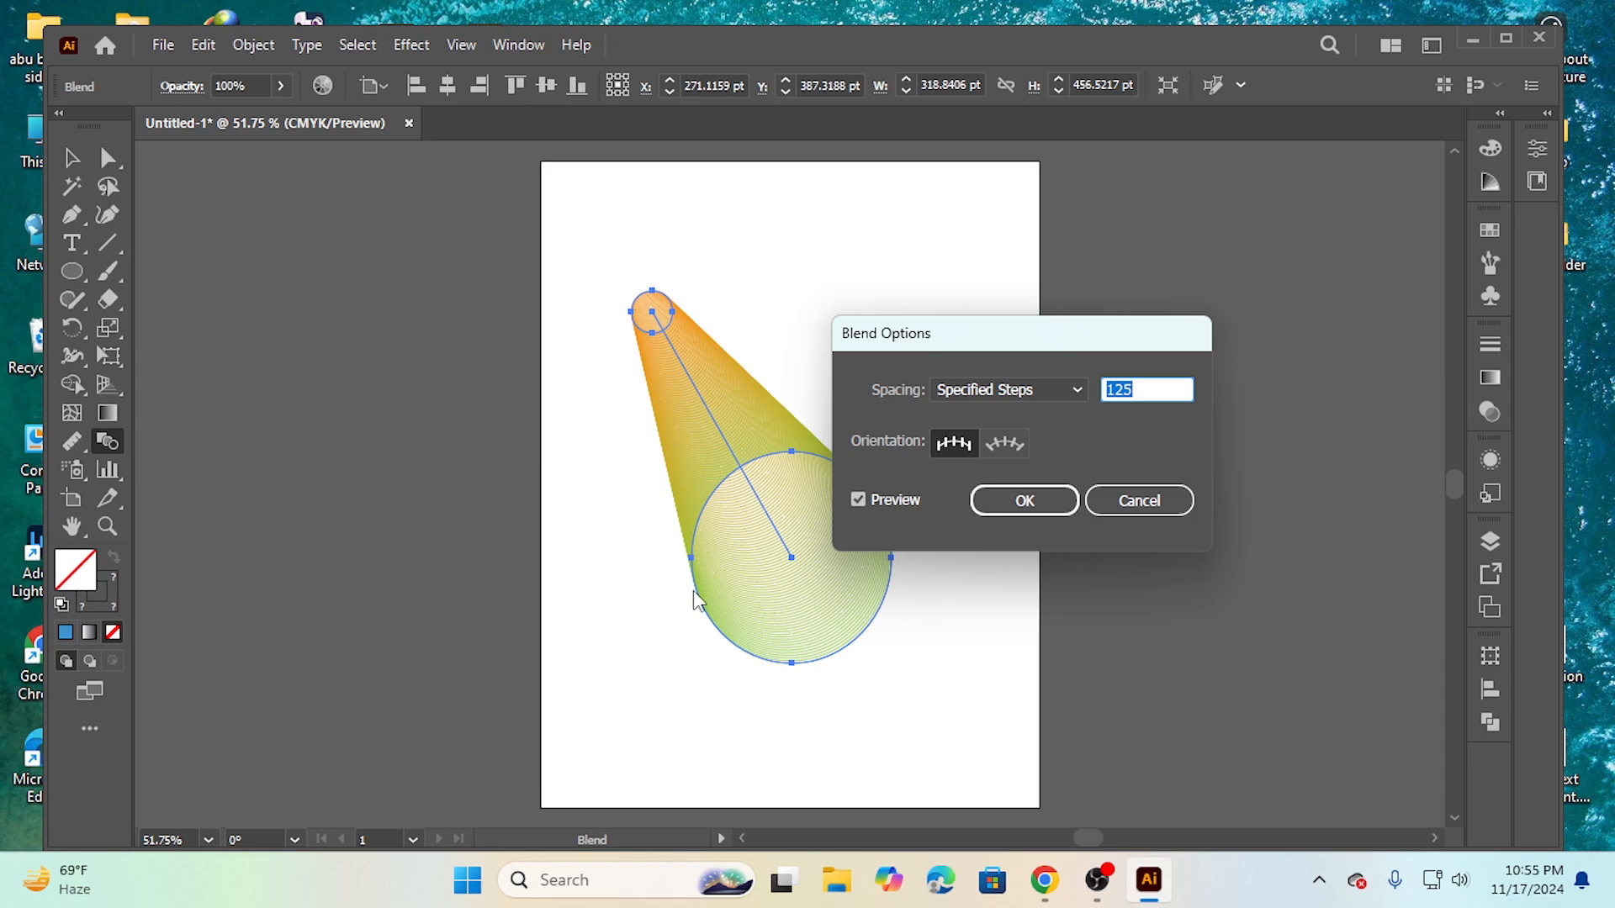
{"action": "left_click", "coordinate": [1009, 444]}
{"action": "left_click", "coordinate": [954, 443]}
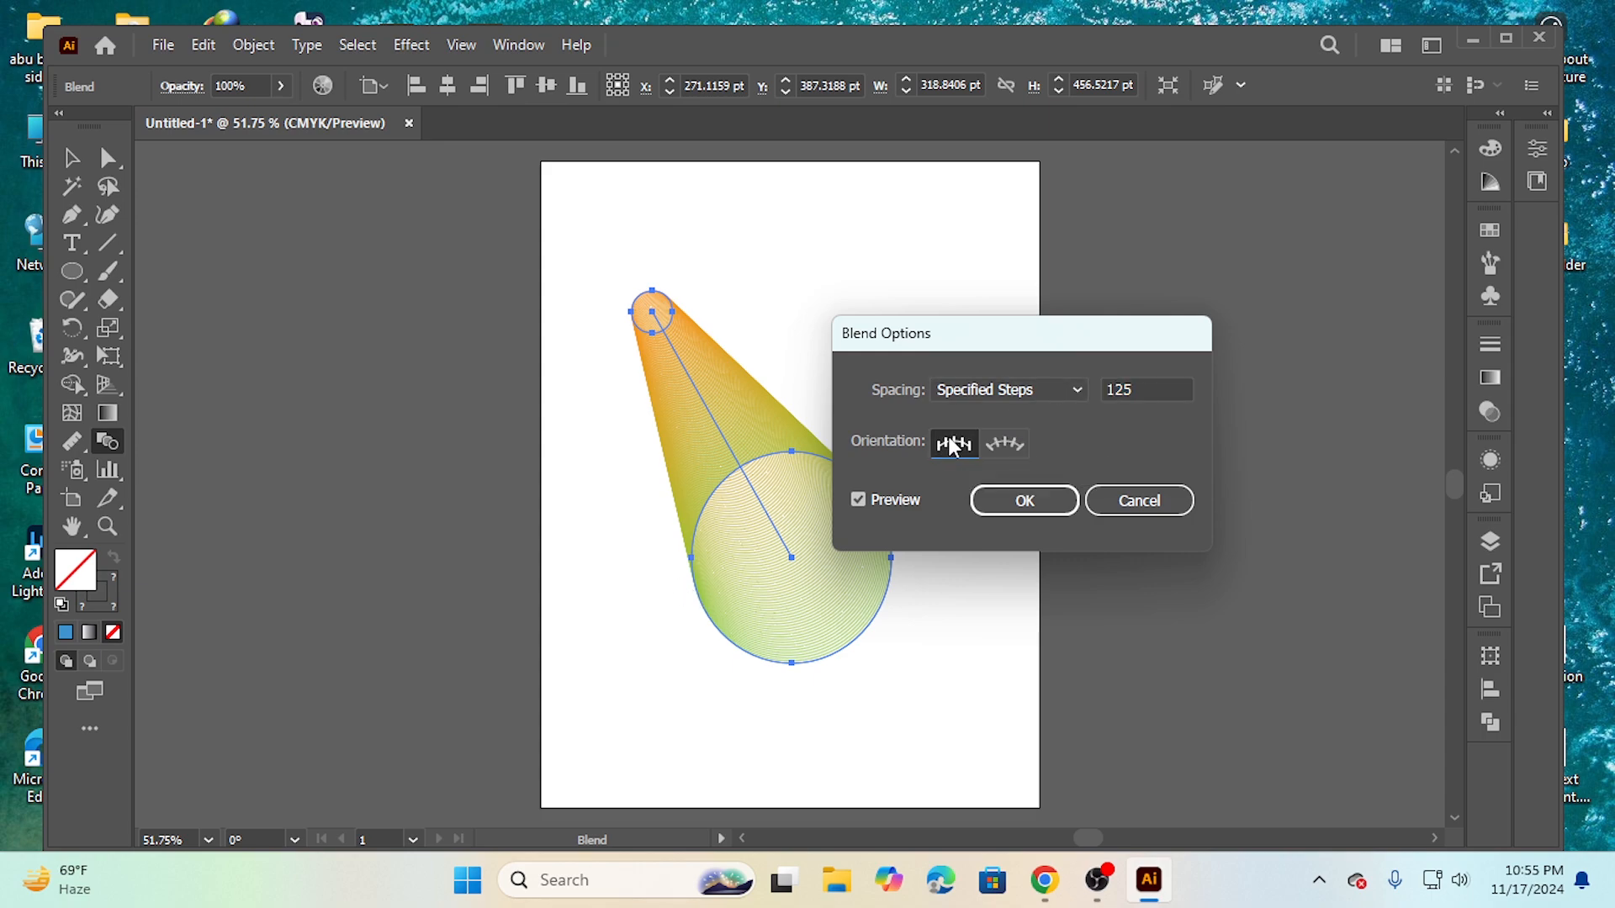
Step: Lower the blend's specified steps to 24 with preview on and accept the blend options
{"action": "left_click", "coordinate": [1145, 394]}
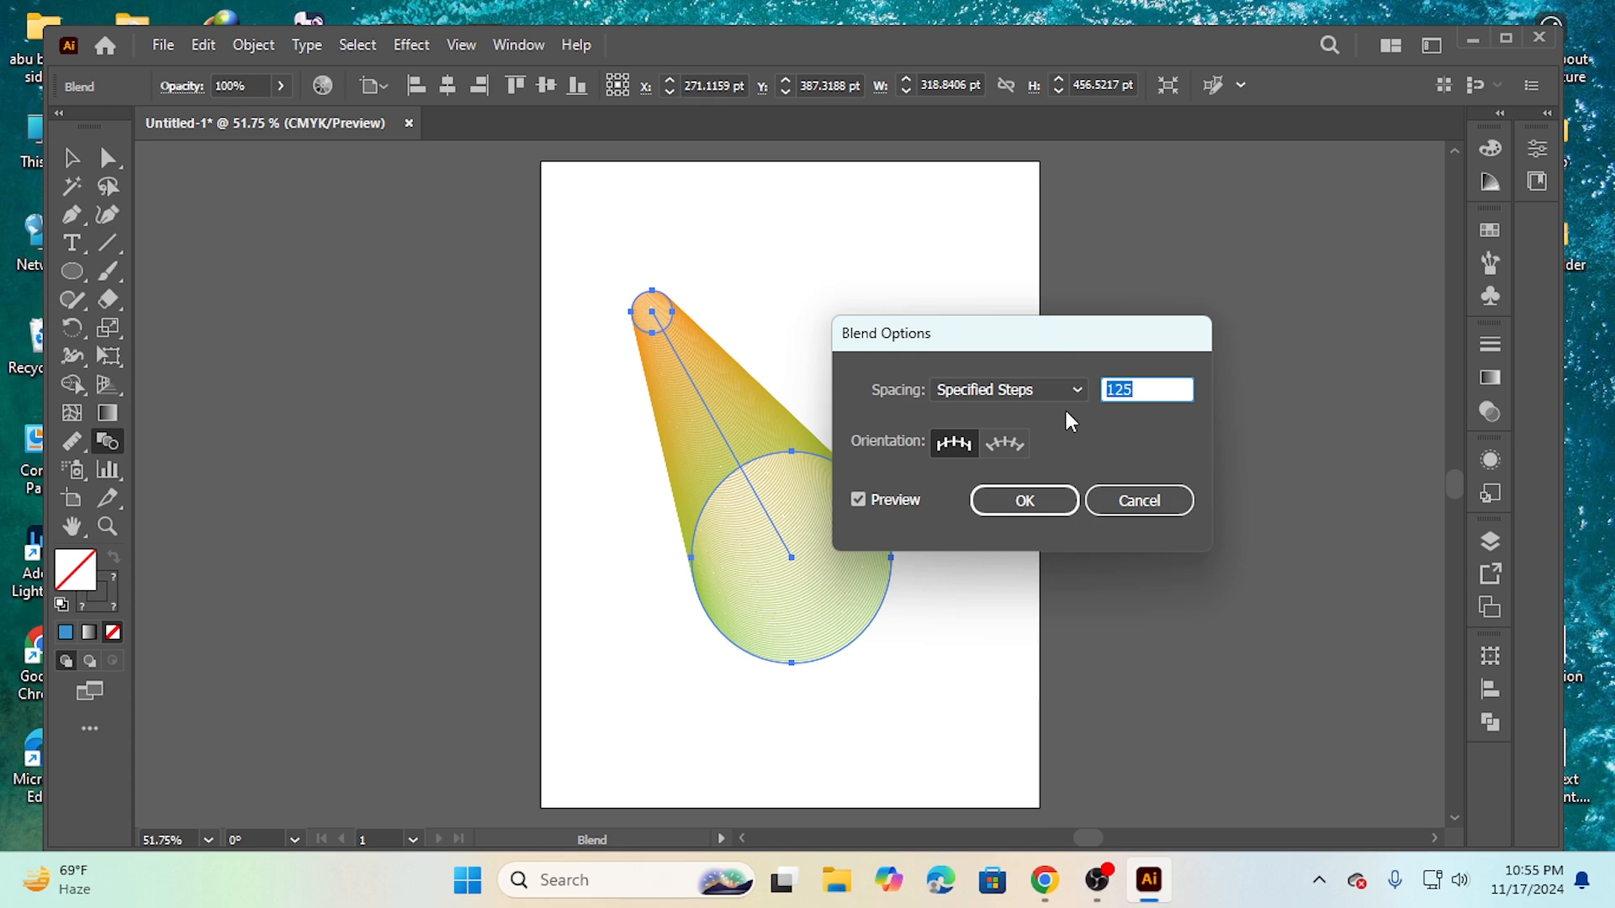
{"action": "key", "text": "Down"}
{"action": "key", "text": "Down"}
{"action": "key", "text": "Down"}
{"action": "key", "text": "Down"}
{"action": "key", "text": "Down"}
{"action": "key", "text": "Down"}
{"action": "key", "text": "Down"}
{"action": "key", "text": "Down"}
{"action": "key", "text": "Down"}
{"action": "key", "text": "Down"}
{"action": "key", "text": "Down"}
{"action": "key", "text": "Down"}
{"action": "key", "text": "Down"}
{"action": "key", "text": "Down"}
{"action": "key", "text": "Down"}
{"action": "key", "text": "Down"}
{"action": "key", "text": "Down"}
{"action": "key", "text": "Down"}
{"action": "key", "text": "Down"}
{"action": "key", "text": "Down"}
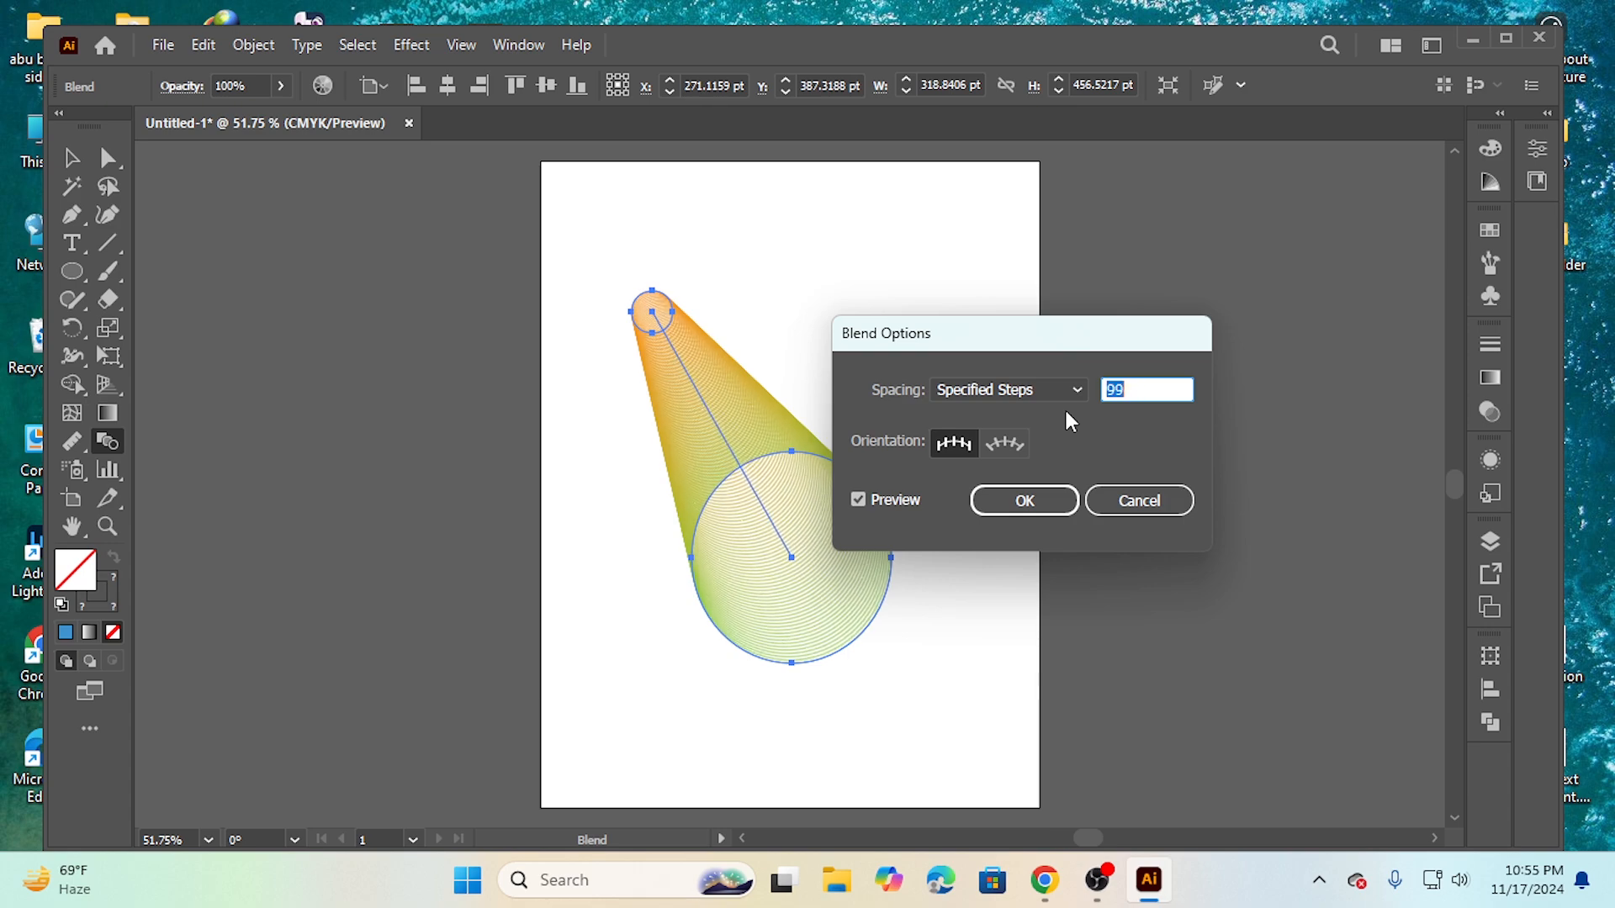
{"action": "key", "text": "Down"}
{"action": "key", "text": "Down"}
{"action": "key", "text": "Down"}
{"action": "key", "text": "Down"}
{"action": "key", "text": "Down"}
{"action": "key", "text": "Down"}
{"action": "key", "text": "Down"}
{"action": "key", "text": "Down"}
{"action": "key", "text": "Down"}
{"action": "key", "text": "Down"}
{"action": "key", "text": "Down"}
{"action": "key", "text": "Down"}
{"action": "key", "text": "Down"}
{"action": "key", "text": "Down"}
{"action": "key", "text": "Down"}
{"action": "key", "text": "Down"}
{"action": "key", "text": "Down"}
{"action": "key", "text": "Down"}
{"action": "key", "text": "Down"}
{"action": "key", "text": "Down"}
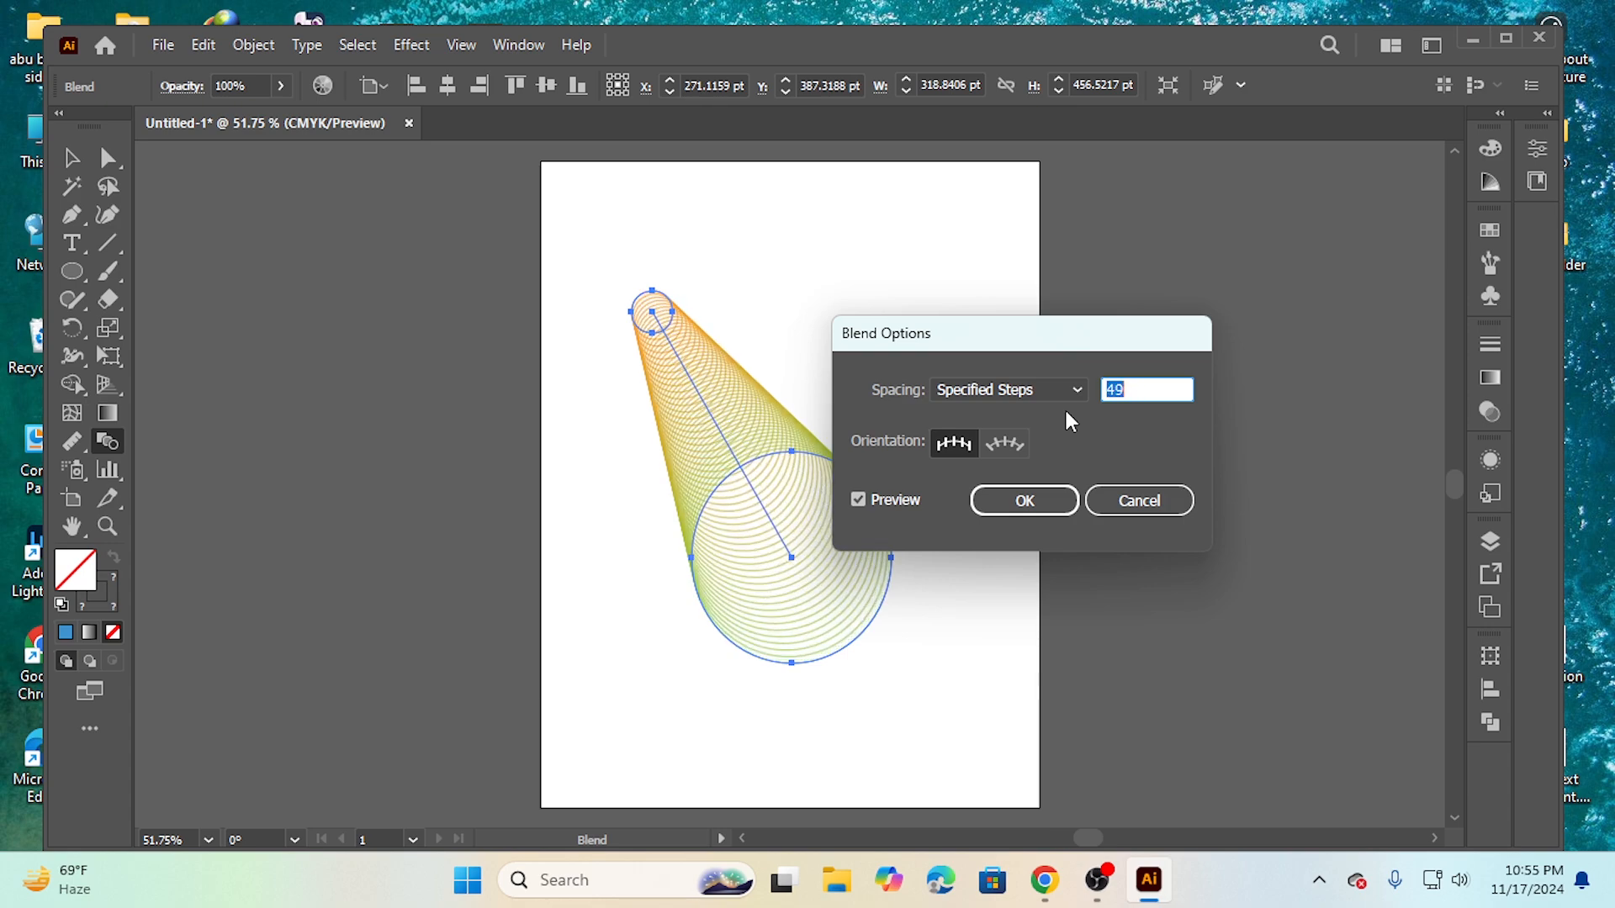
{"action": "key", "text": "Down"}
{"action": "key", "text": "Down"}
{"action": "key", "text": "Down"}
{"action": "key", "text": "Down"}
{"action": "key", "text": "Down"}
{"action": "key", "text": "Down"}
{"action": "key", "text": "Down"}
{"action": "key", "text": "Down"}
{"action": "key", "text": "Down"}
{"action": "key", "text": "Down"}
{"action": "key", "text": "Down"}
{"action": "key", "text": "Down"}
{"action": "key", "text": "Down"}
{"action": "key", "text": "Down"}
{"action": "key", "text": "Down"}
{"action": "key", "text": "Down"}
{"action": "key", "text": "Down"}
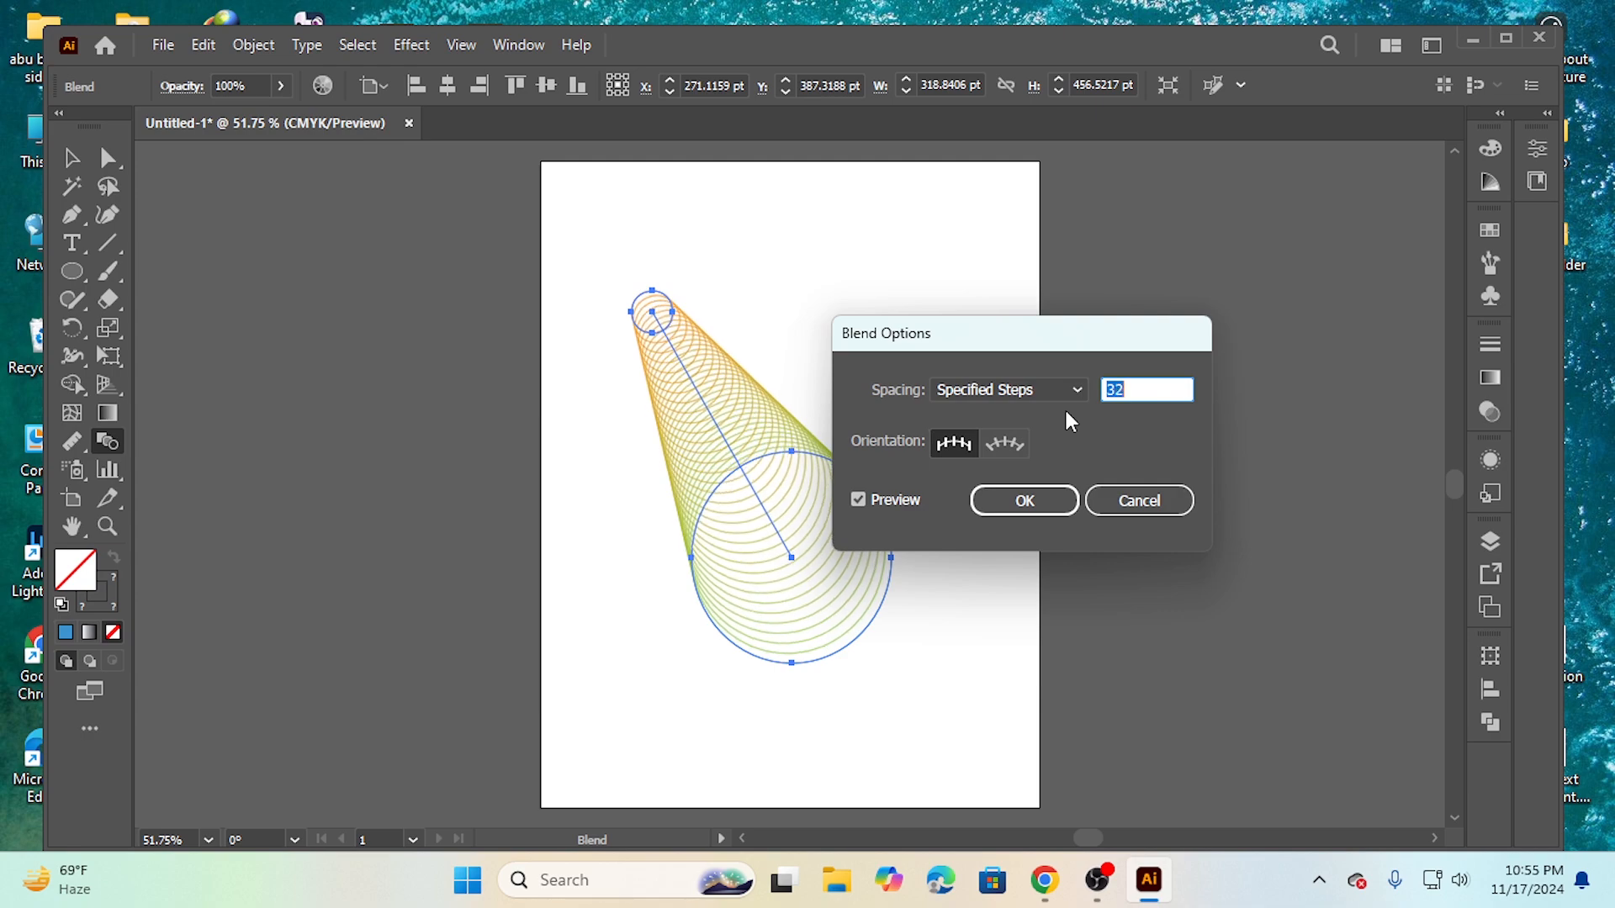
{"action": "key", "text": "Down"}
{"action": "key", "text": "Down"}
{"action": "key", "text": "Down"}
{"action": "key", "text": "Down"}
{"action": "key", "text": "Down"}
{"action": "key", "text": "Down"}
{"action": "key", "text": "Down"}
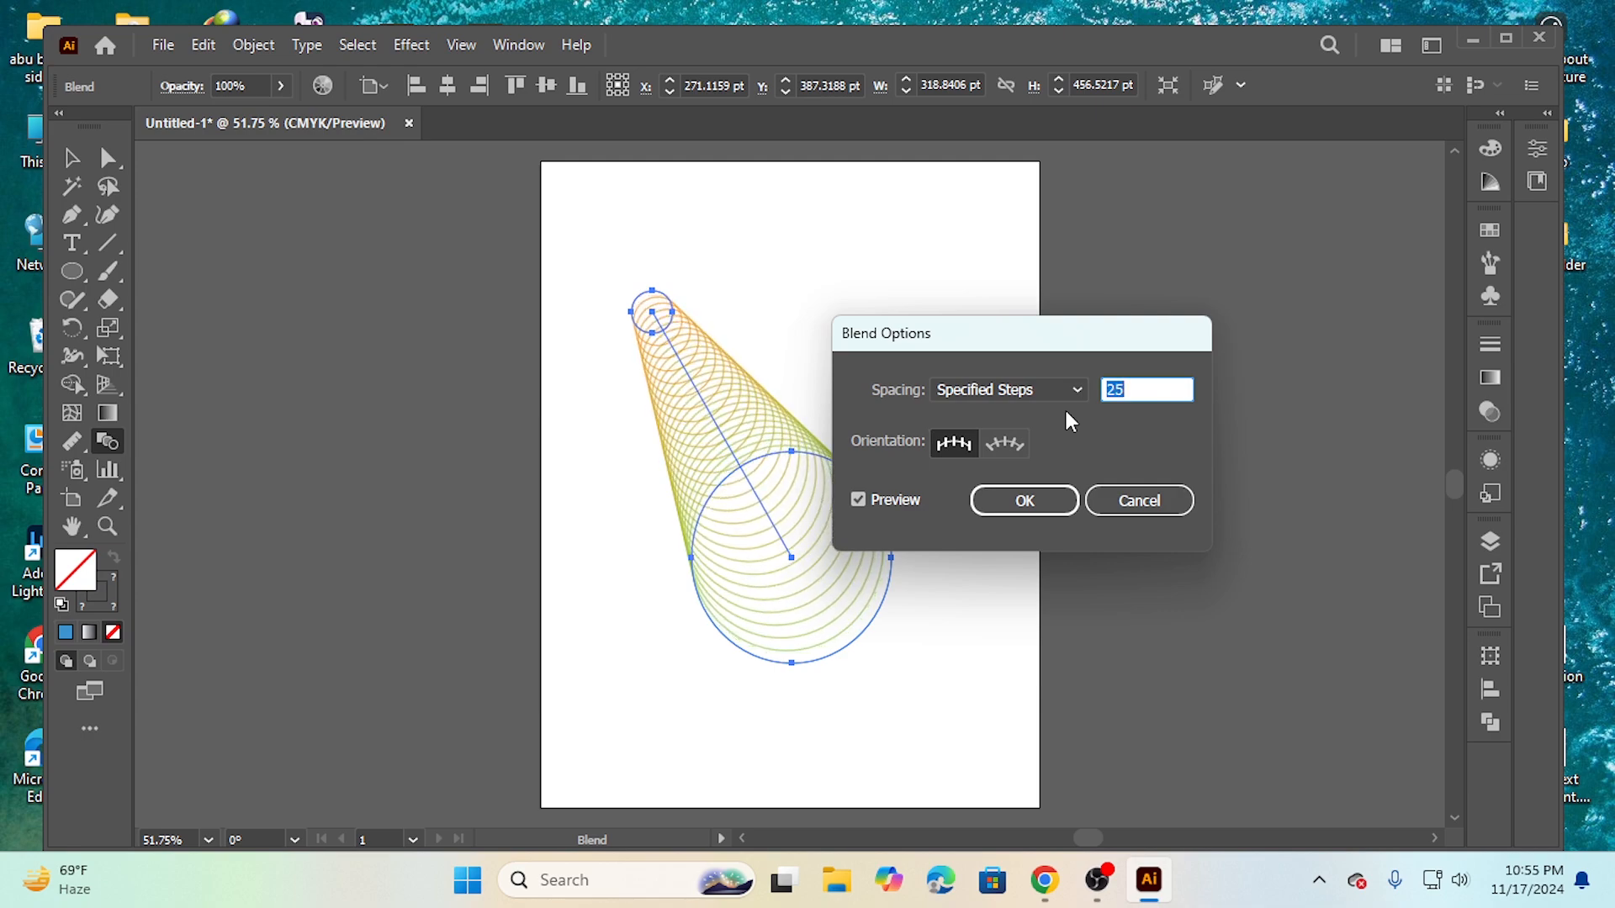
{"action": "key", "text": "Down"}
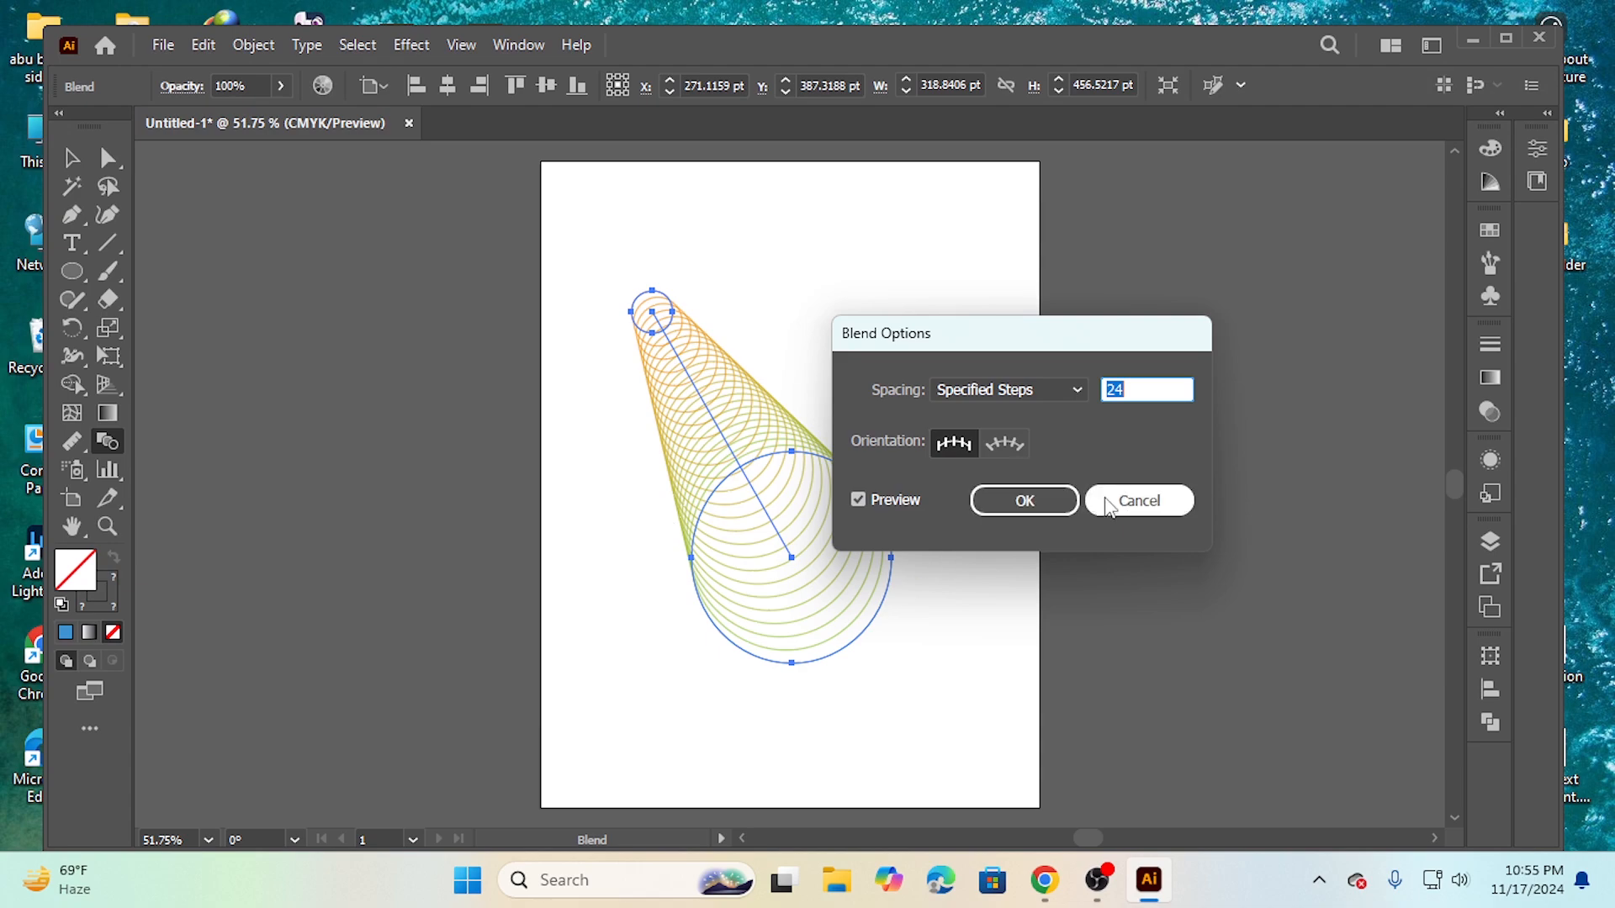
{"action": "left_click", "coordinate": [1020, 501]}
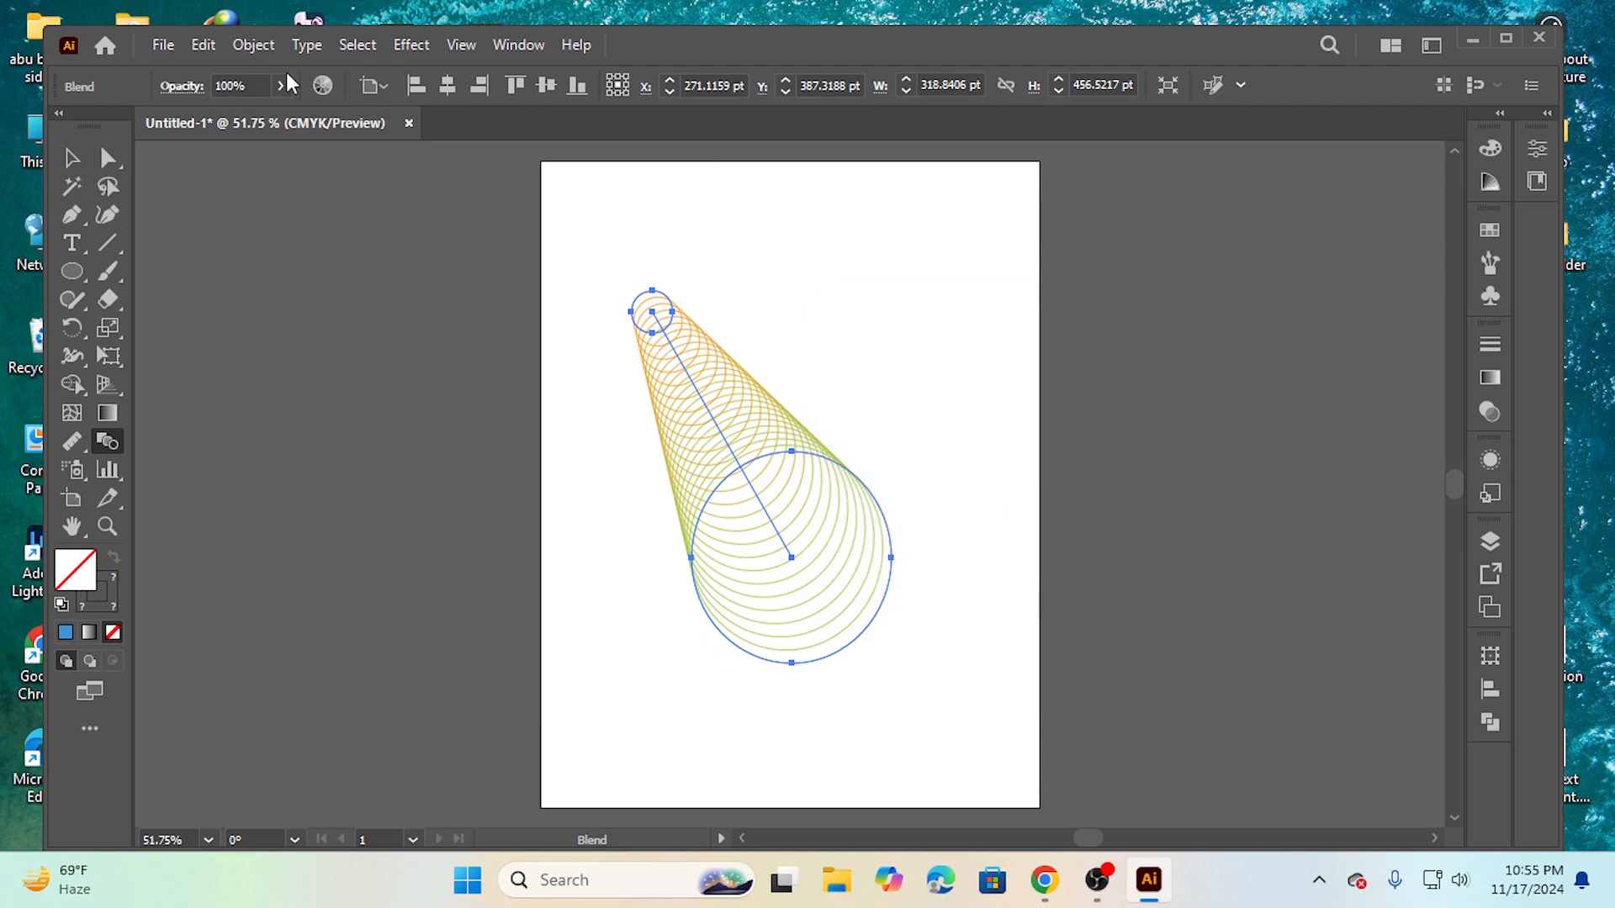
Step: Release the blend between the small orange circle and the large green ellipse
{"action": "left_click", "coordinate": [256, 49]}
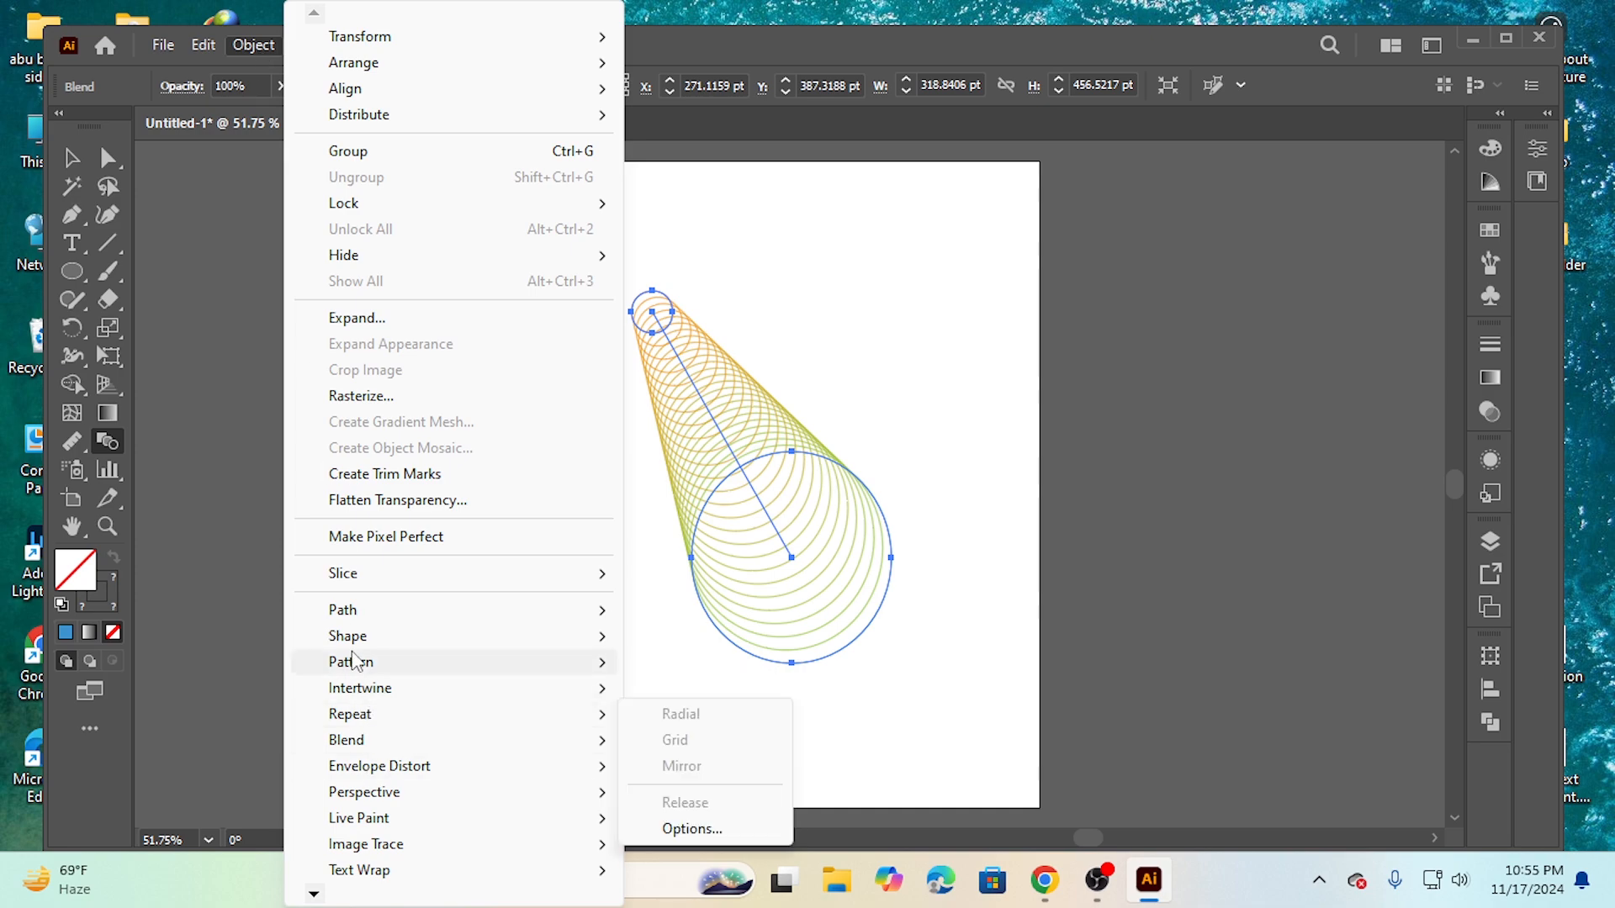
{"action": "mouse_move", "coordinate": [381, 735]}
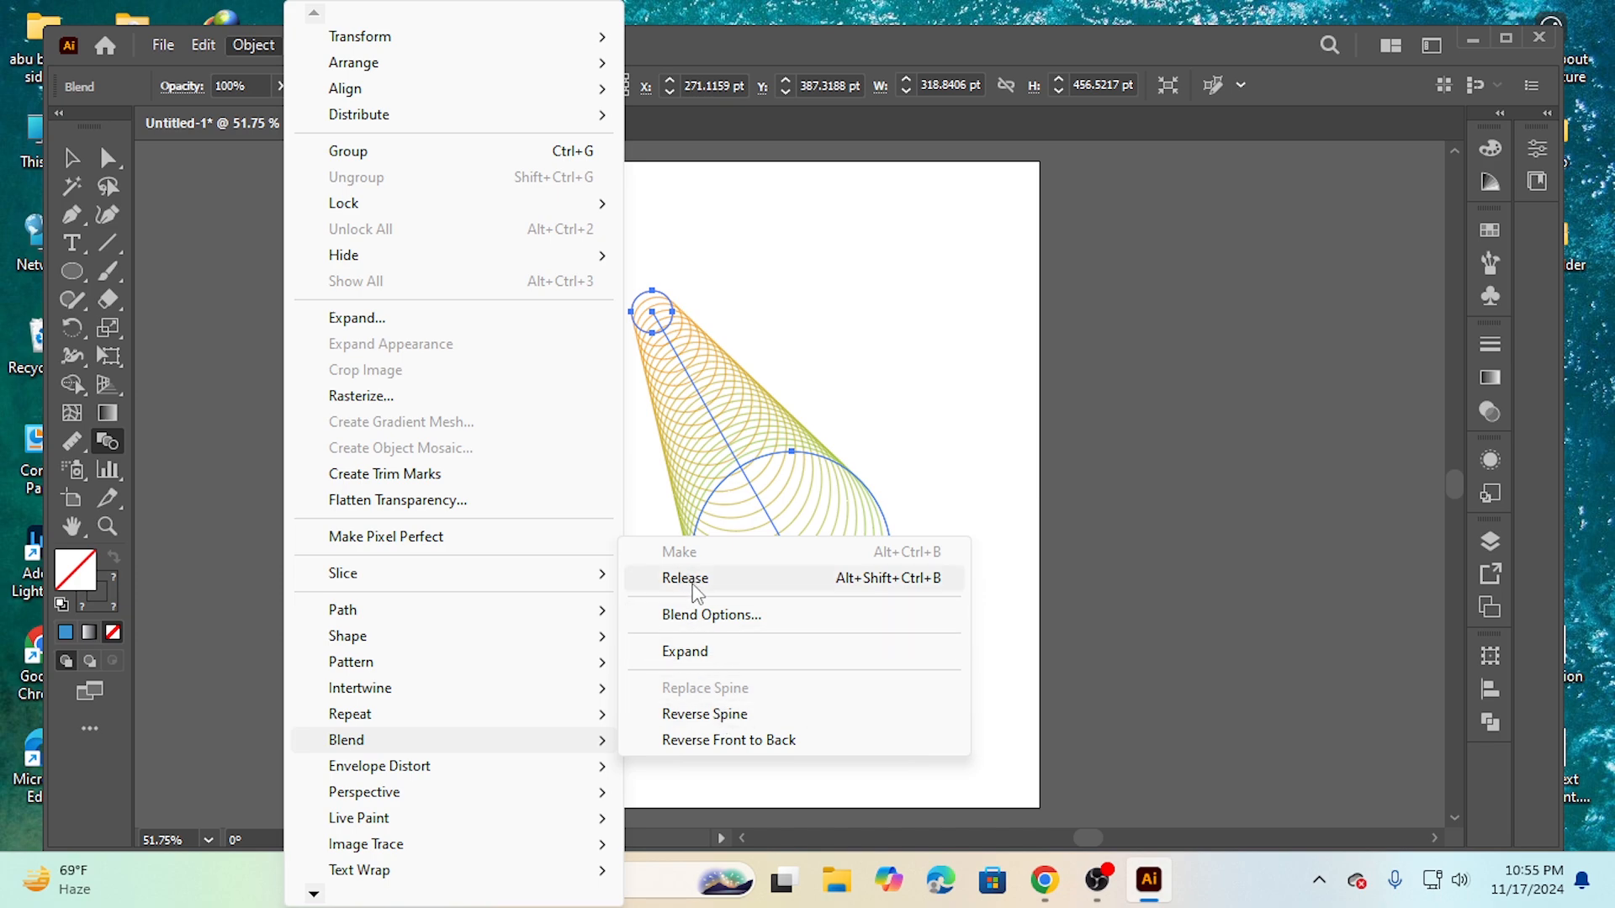
{"action": "left_click", "coordinate": [884, 582]}
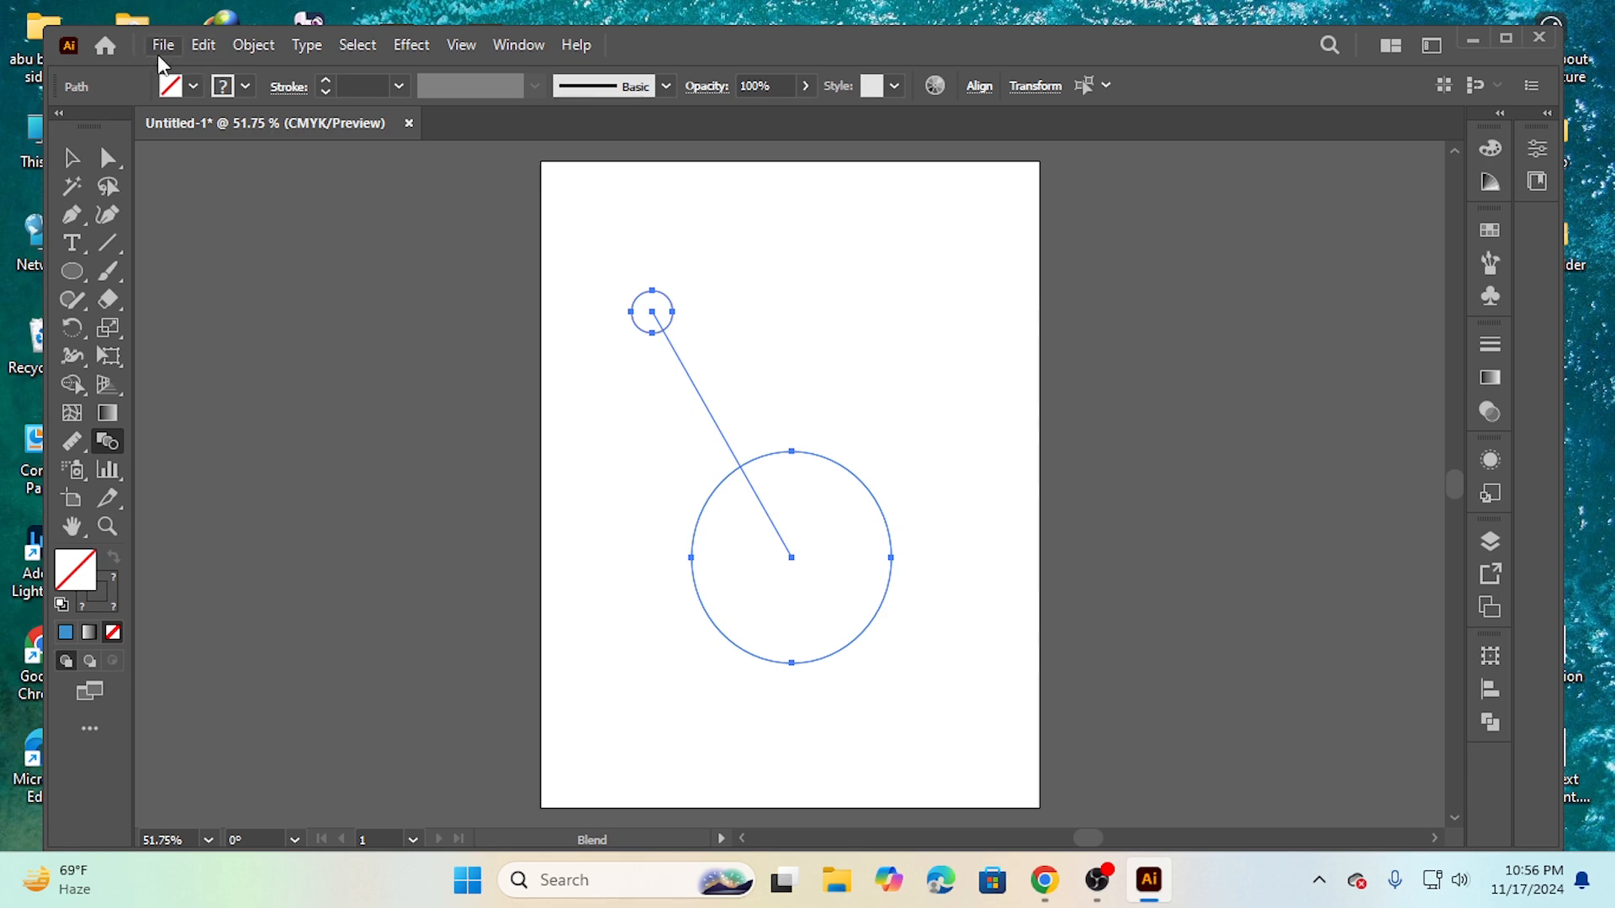
Step: Set the blend options to 29 specified steps for the released shapes and accept them
{"action": "left_click", "coordinate": [244, 51]}
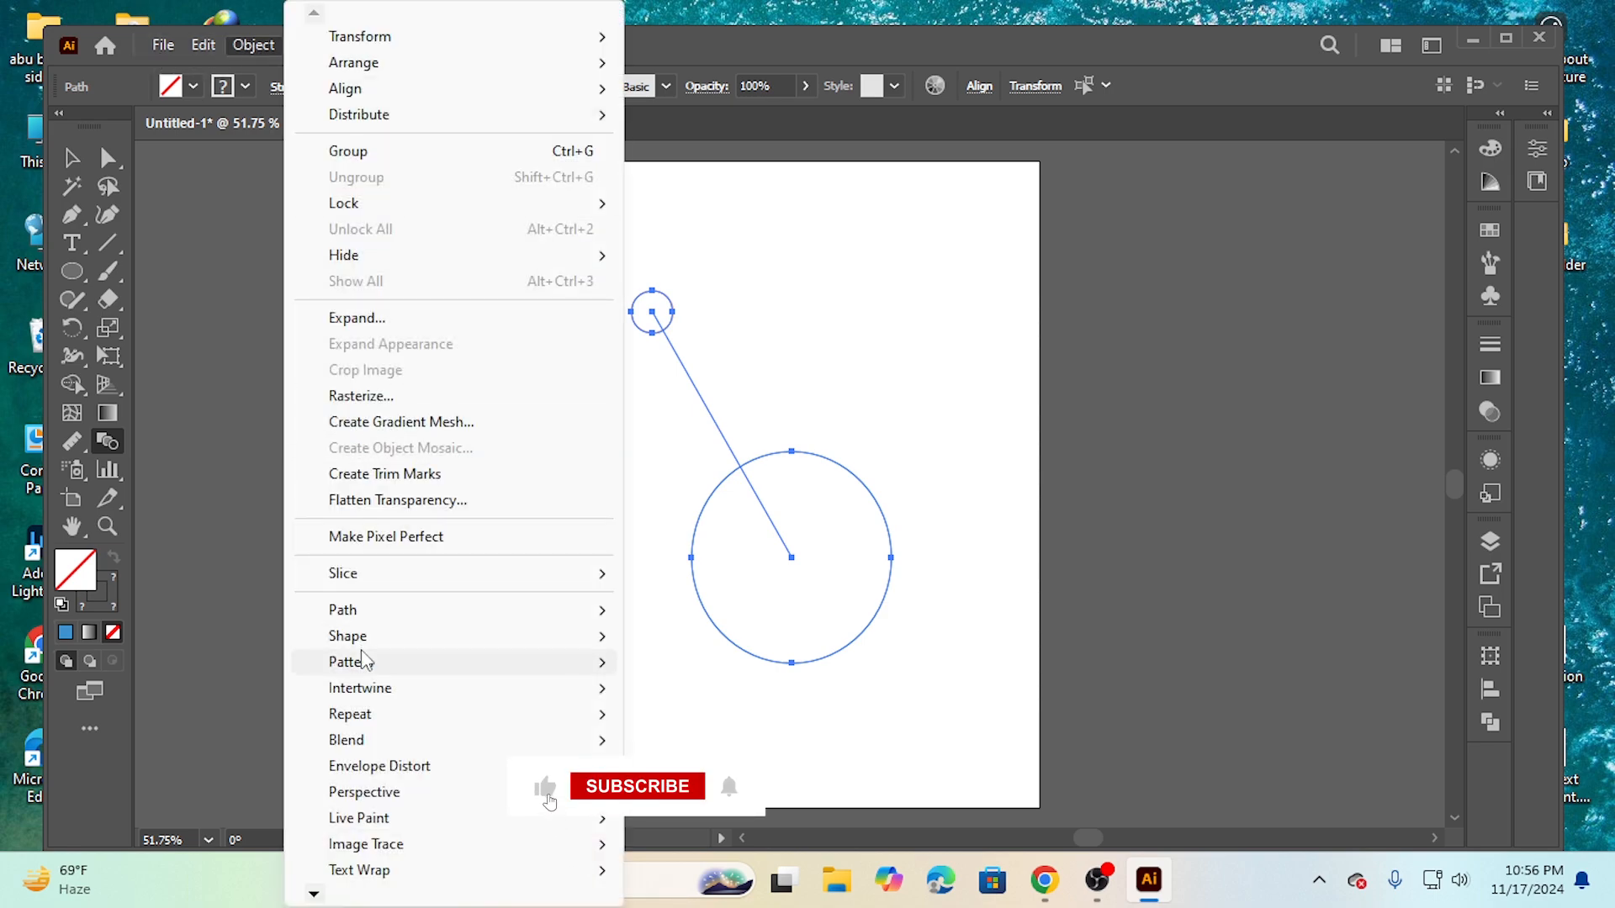
{"action": "mouse_move", "coordinate": [364, 741]}
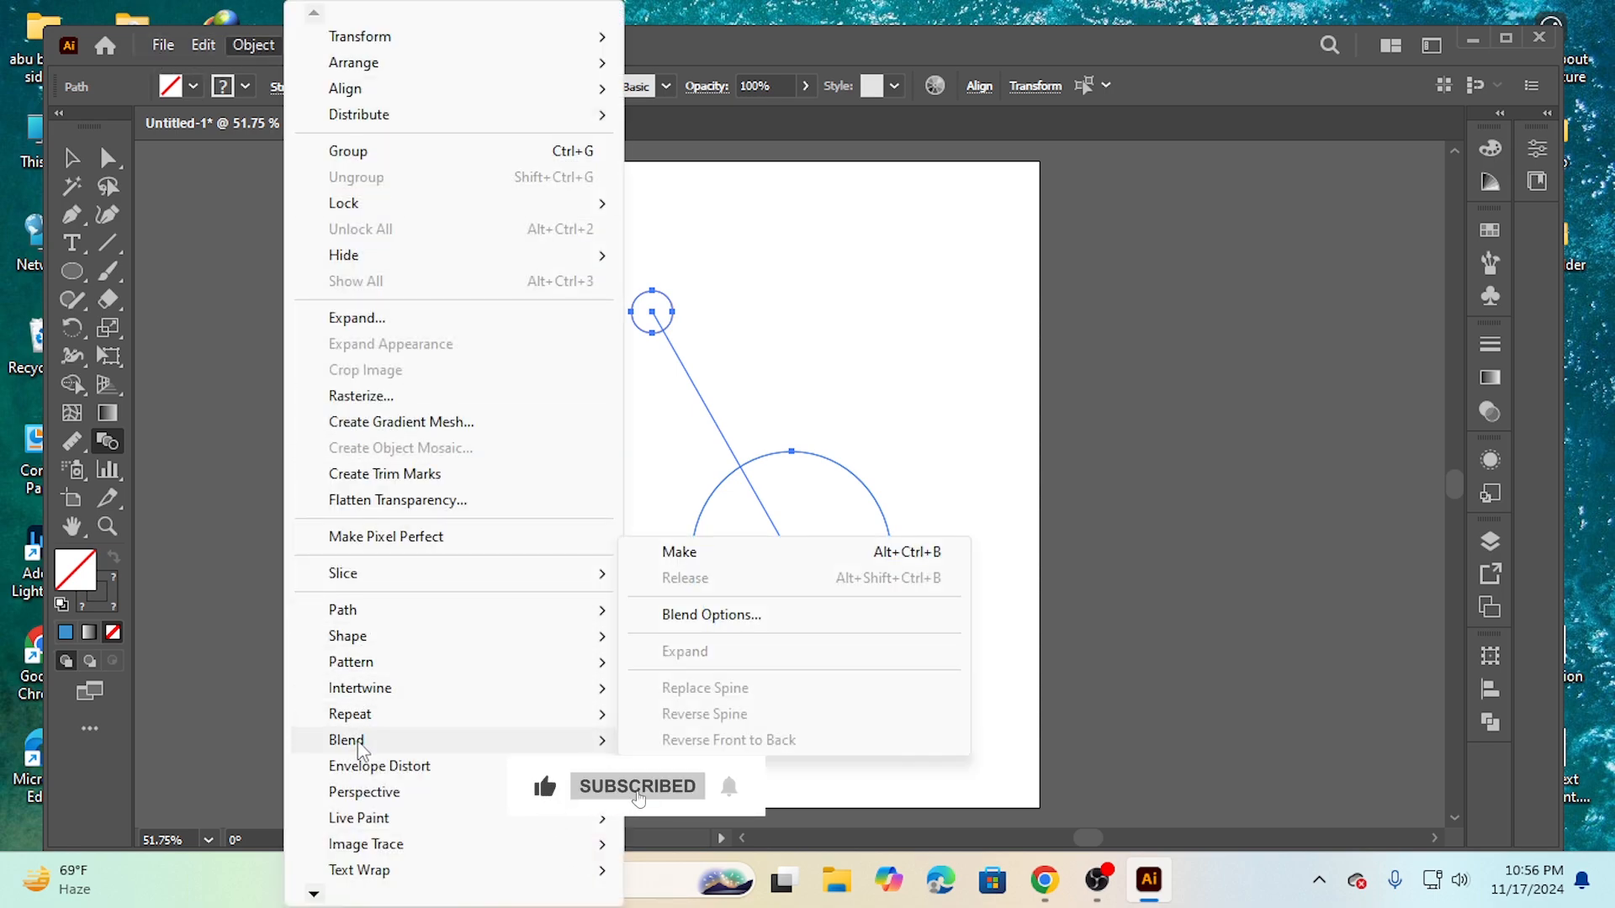
{"action": "left_click", "coordinate": [714, 615]}
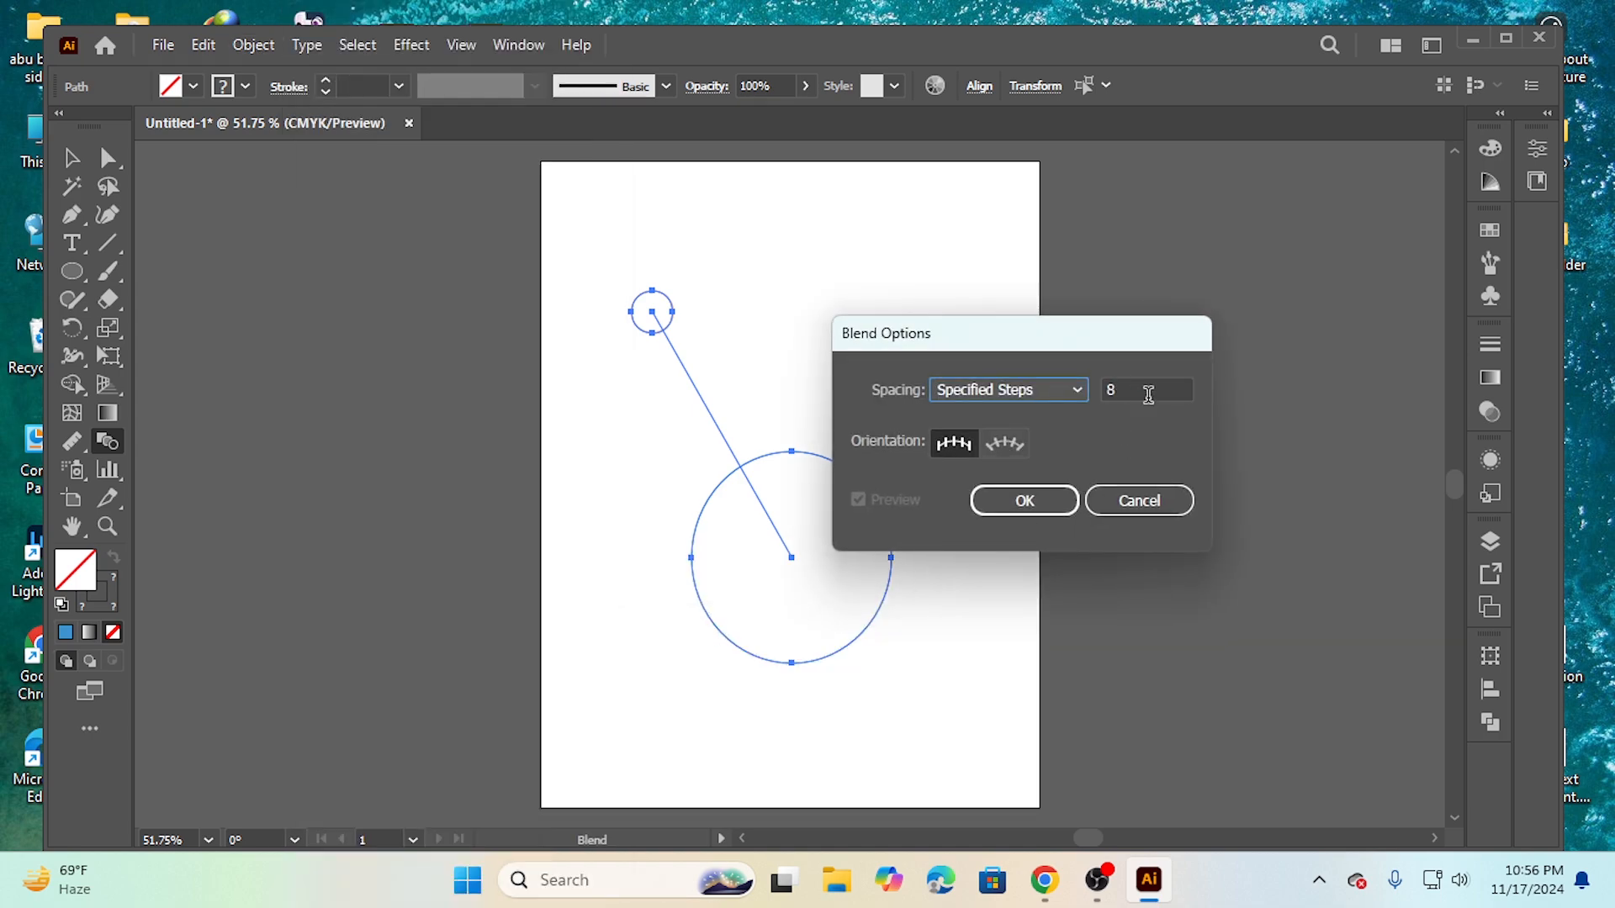
{"action": "left_click", "coordinate": [1132, 390]}
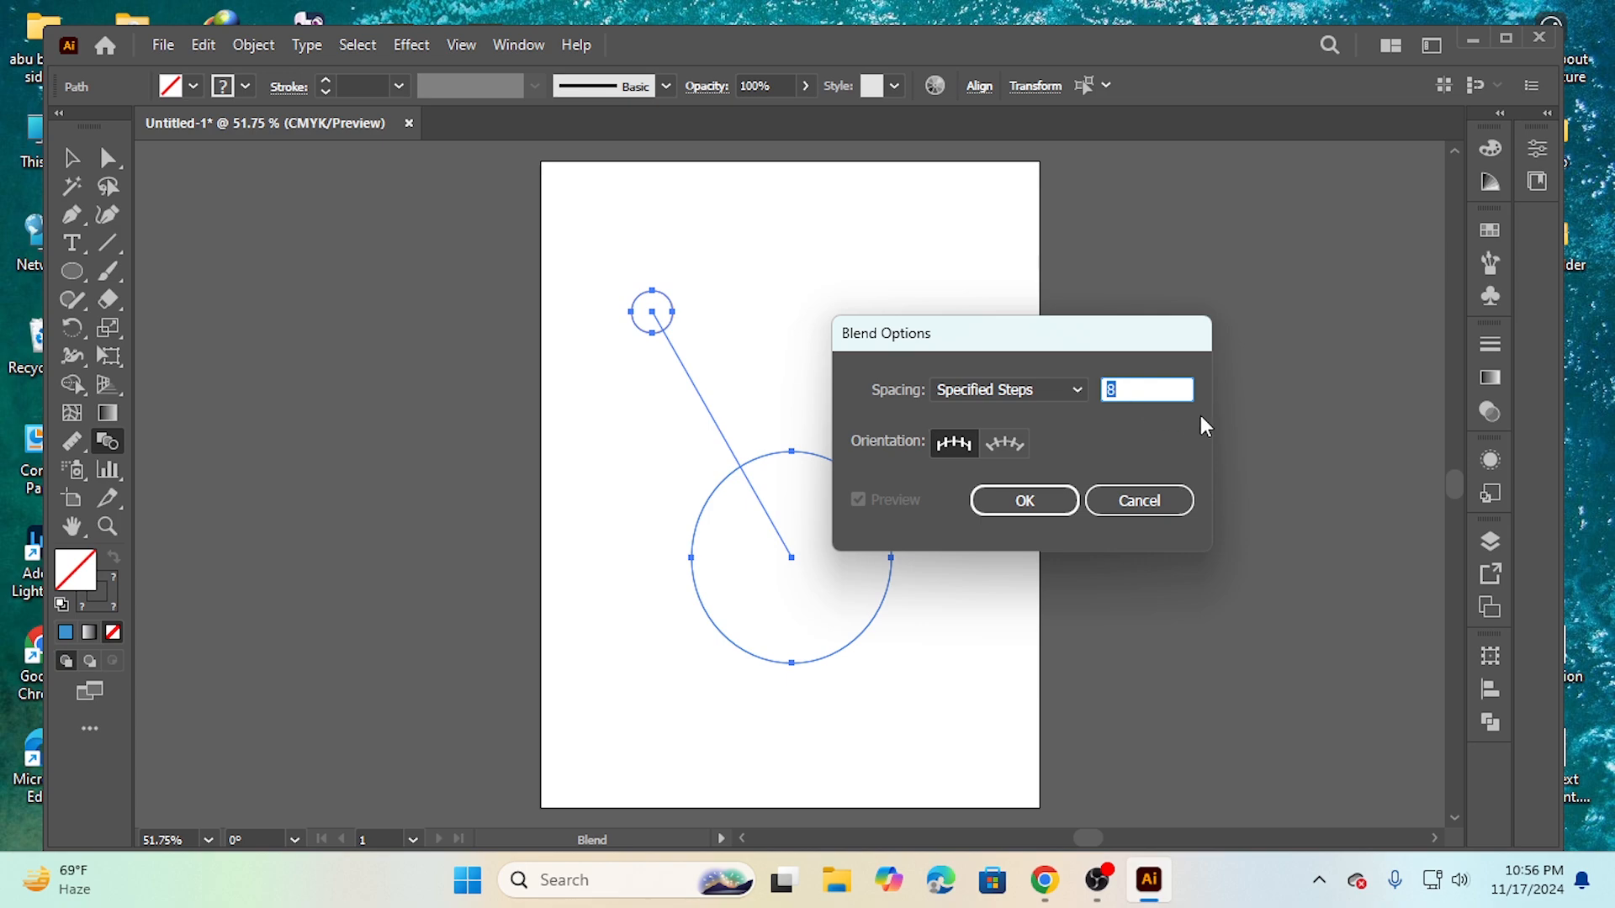
{"action": "type", "text": "29"}
{"action": "key", "text": "Tab"}
{"action": "left_click", "coordinate": [1032, 502]}
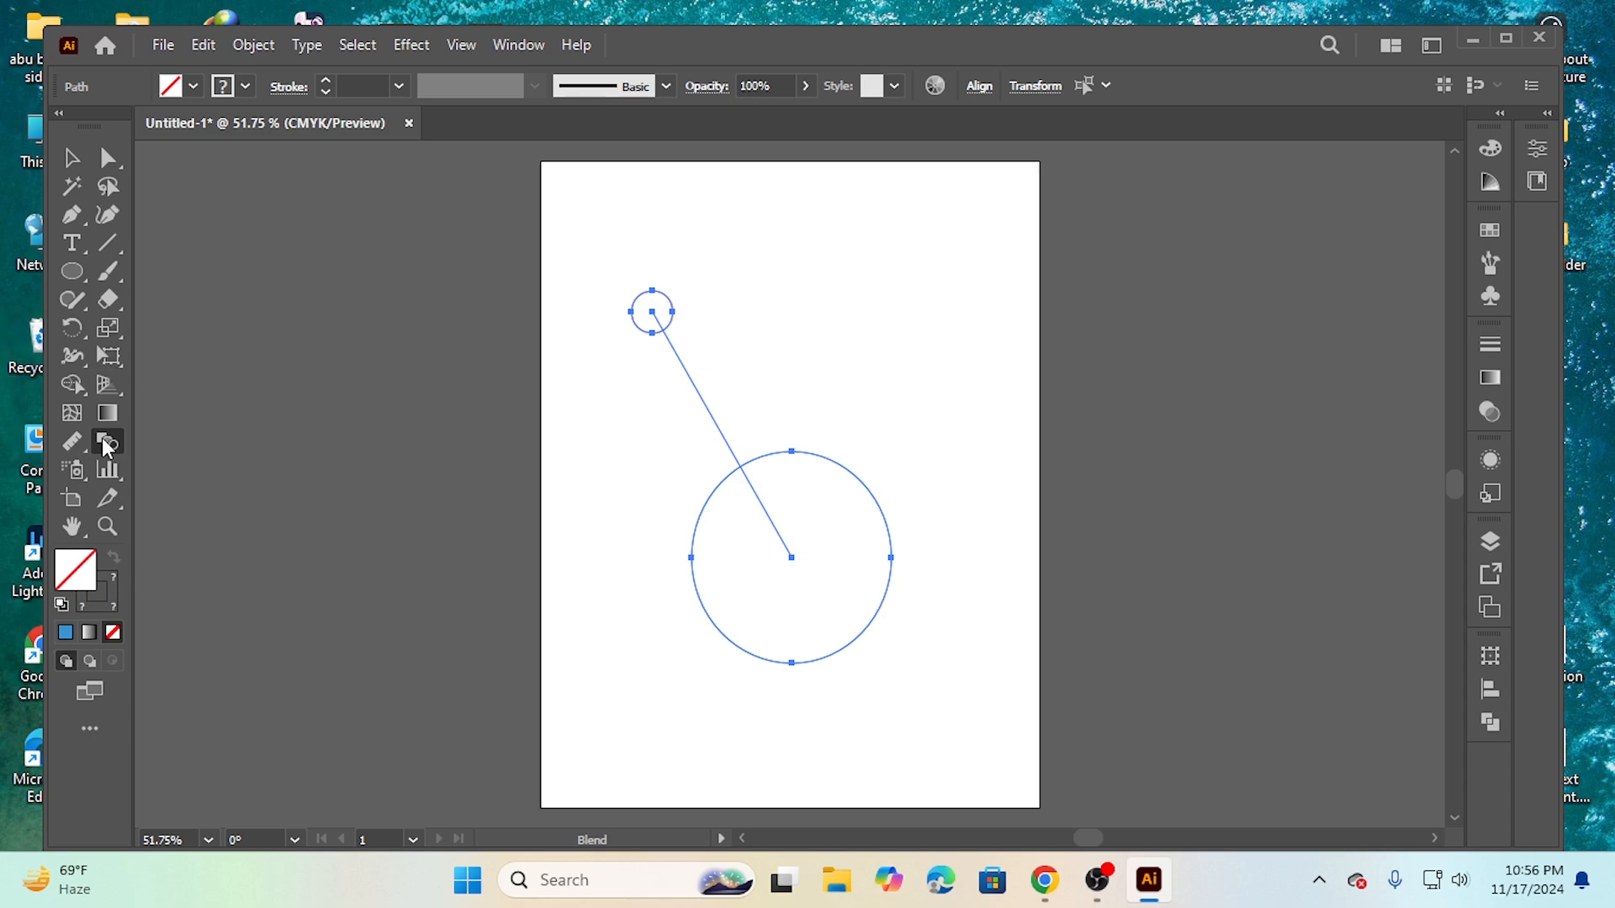
Step: Select the small circle, the large ellipse and the leftover spine, and delete them all from the artboard
{"action": "left_click", "coordinate": [71, 158]}
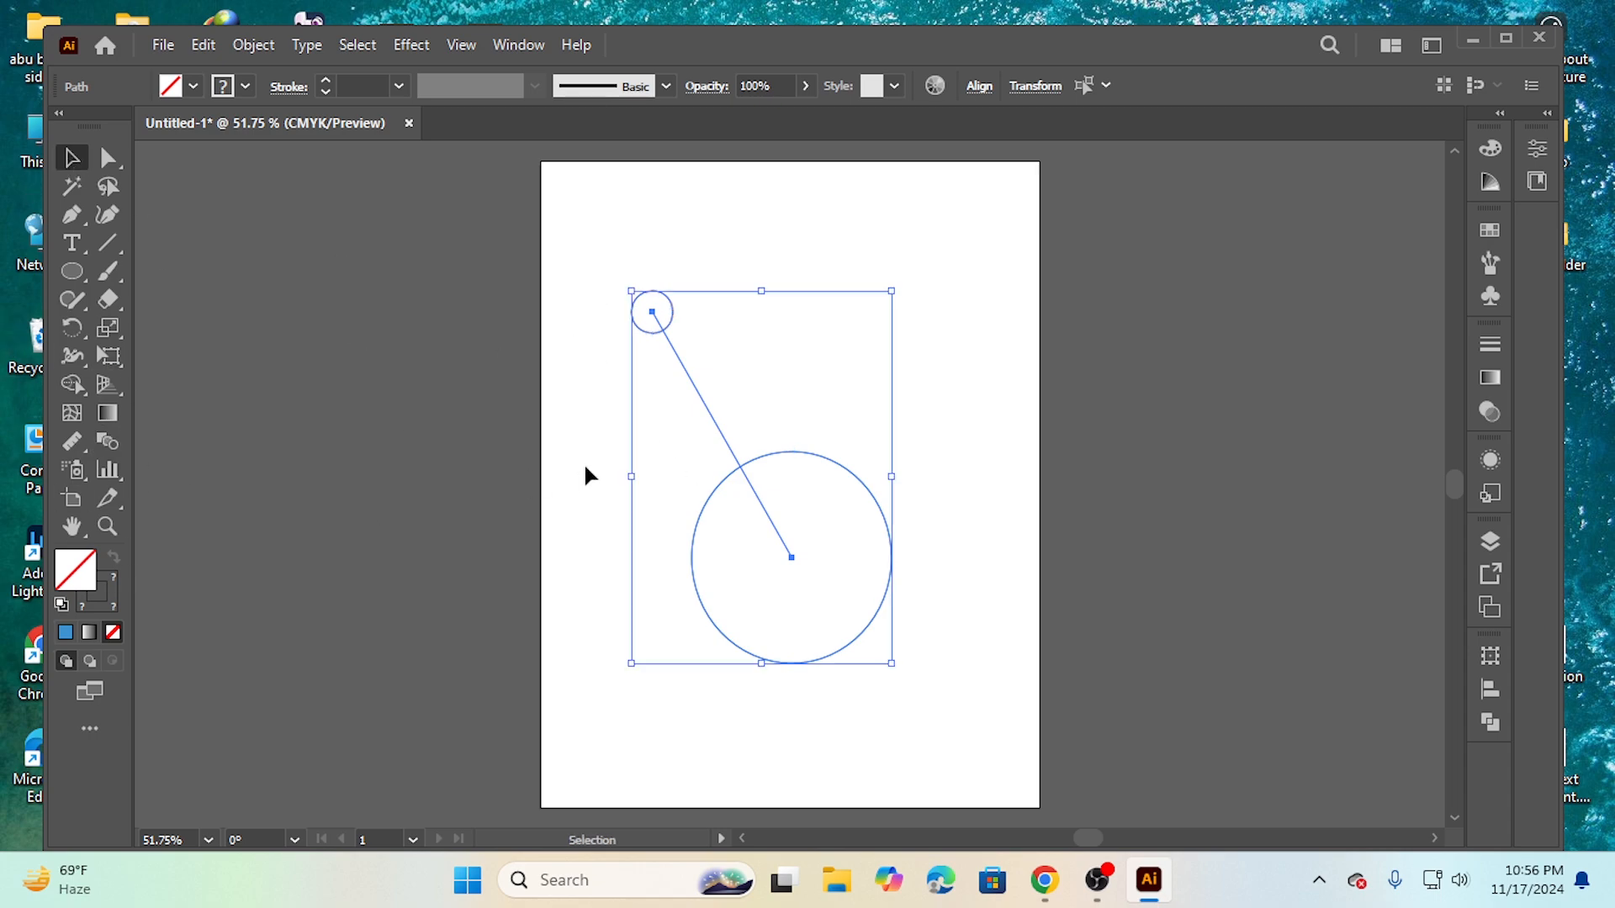
{"action": "left_click_drag", "start_coordinate": [576, 283], "coordinate": [952, 750]}
{"action": "key", "text": "Delete"}
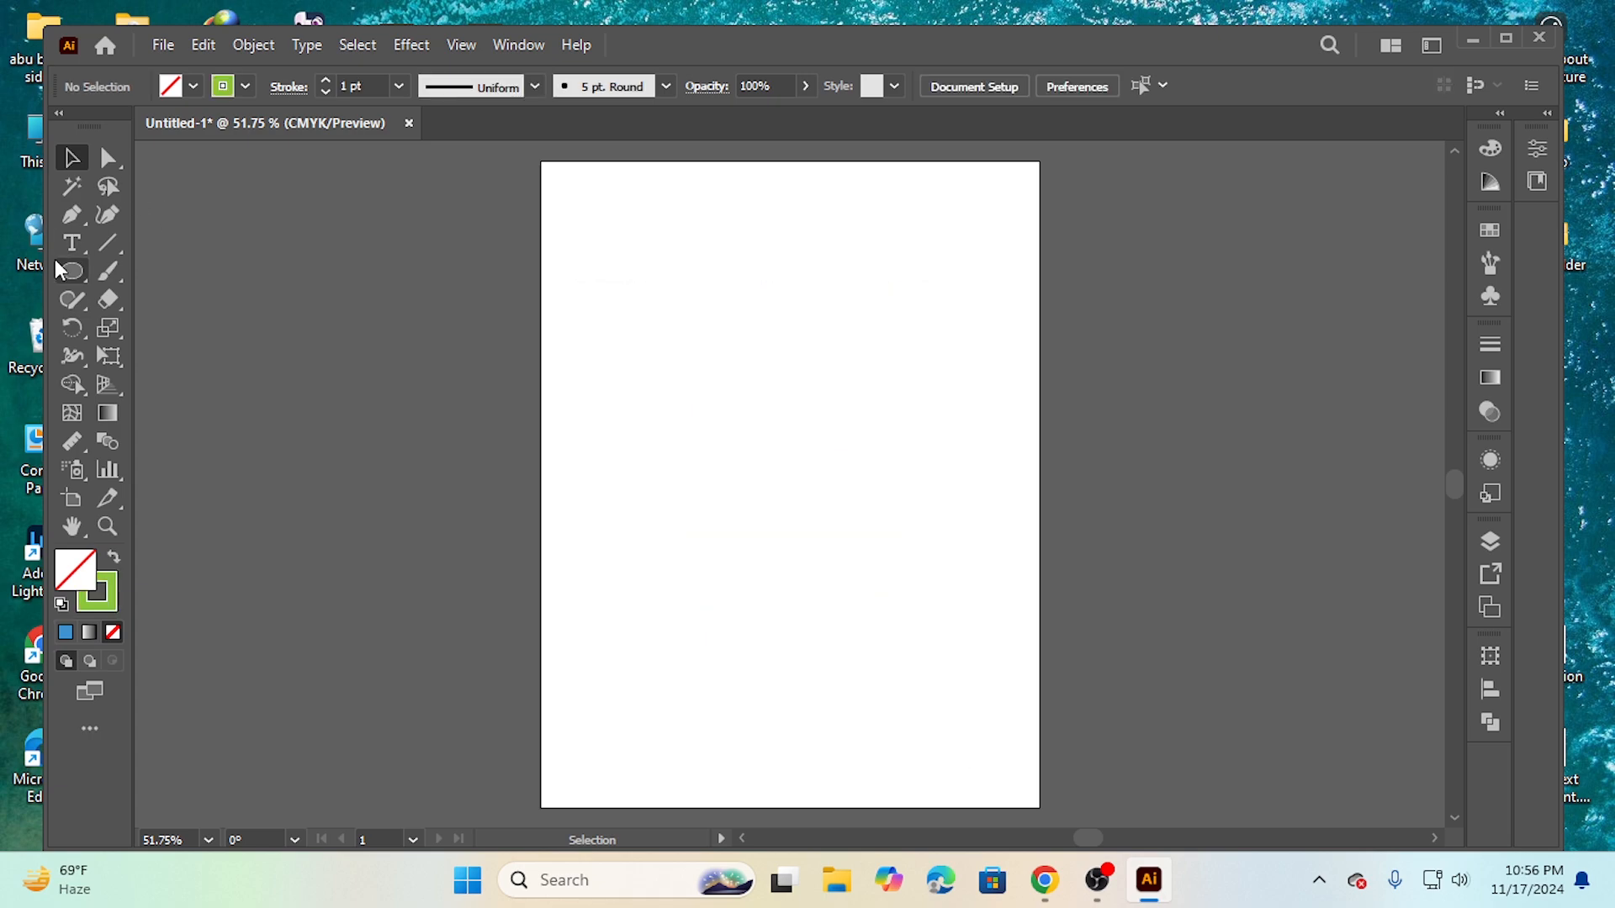
Step: Draw a large, slightly tilted hexagon near the middle of the artboard with the Polygon tool
{"action": "left_click", "coordinate": [73, 272]}
{"action": "right_click", "coordinate": [73, 271]}
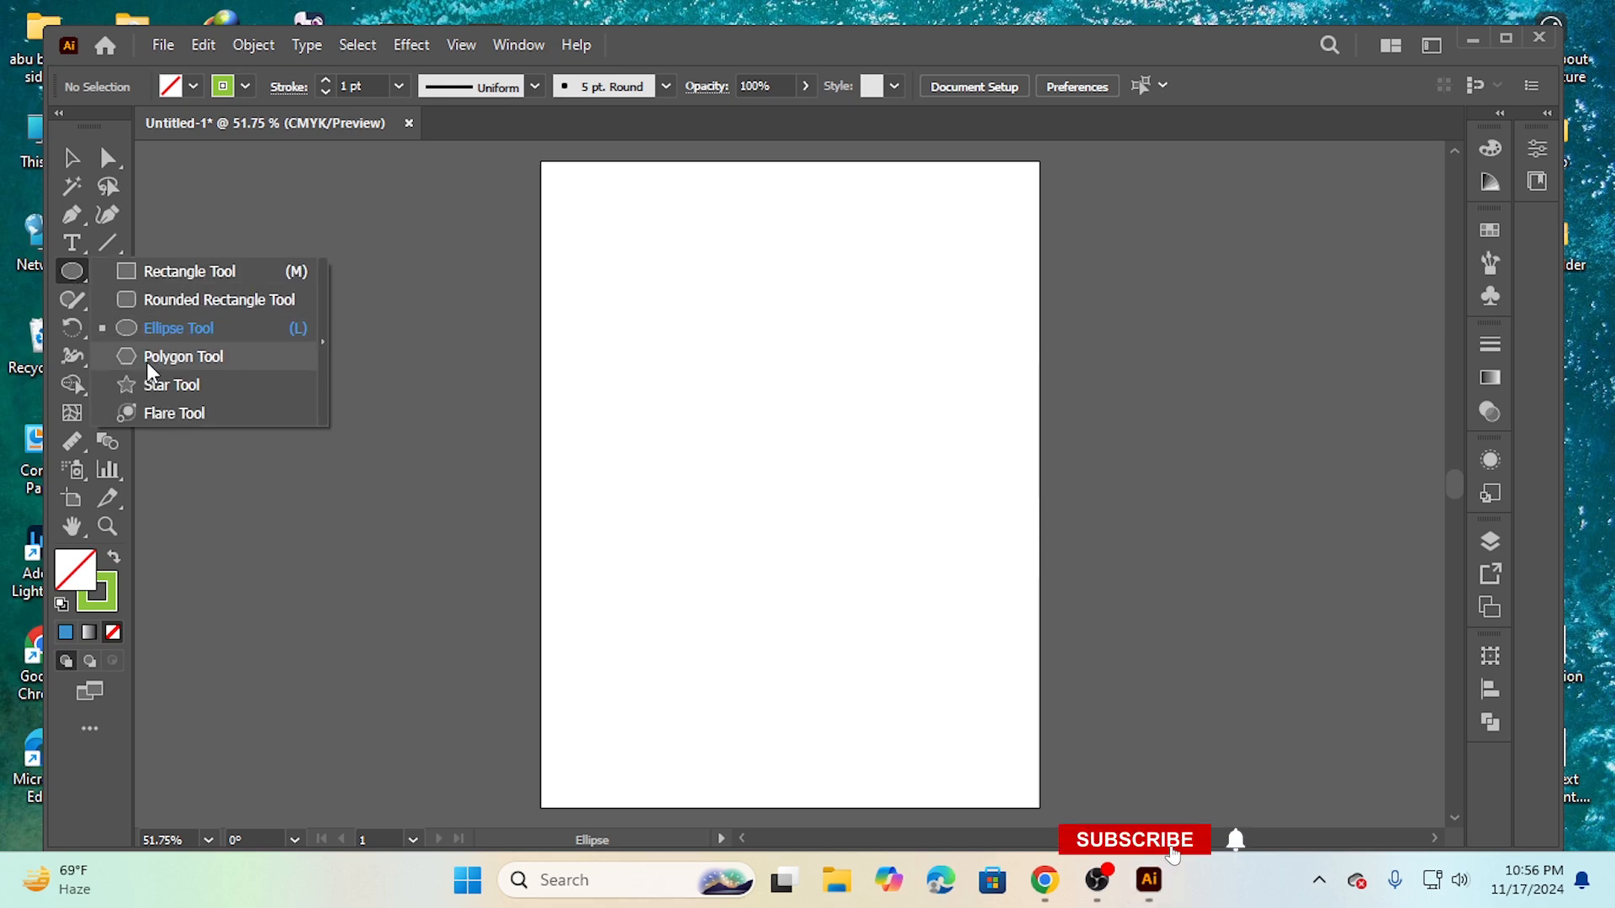
{"action": "left_click", "coordinate": [192, 356]}
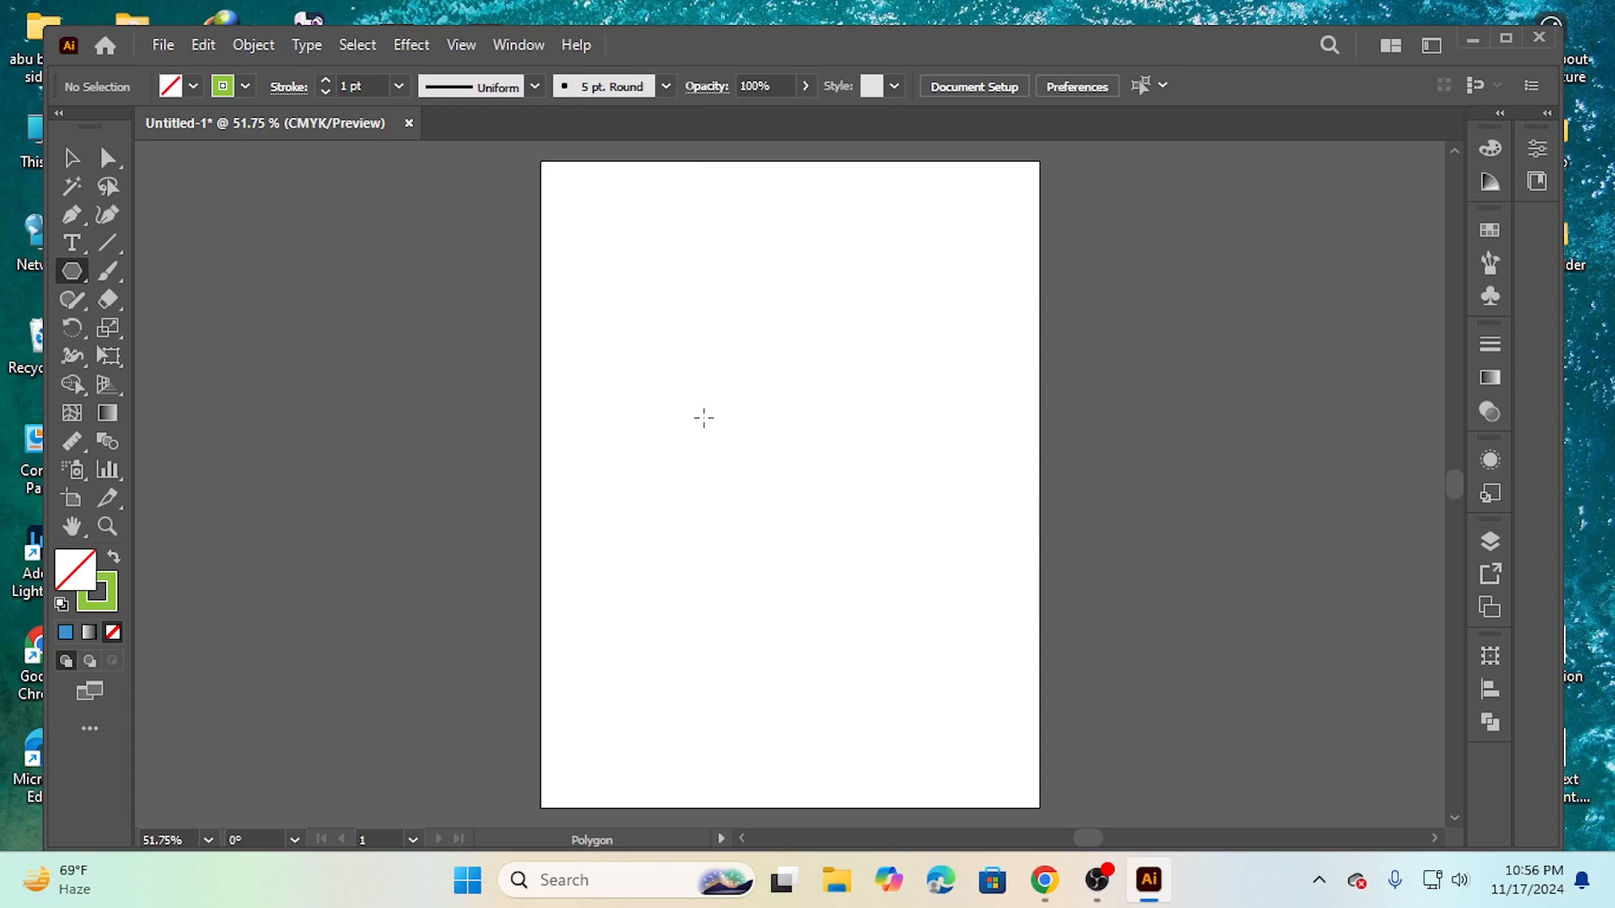
{"action": "left_click_drag", "start_coordinate": [756, 518], "coordinate": [845, 599]}
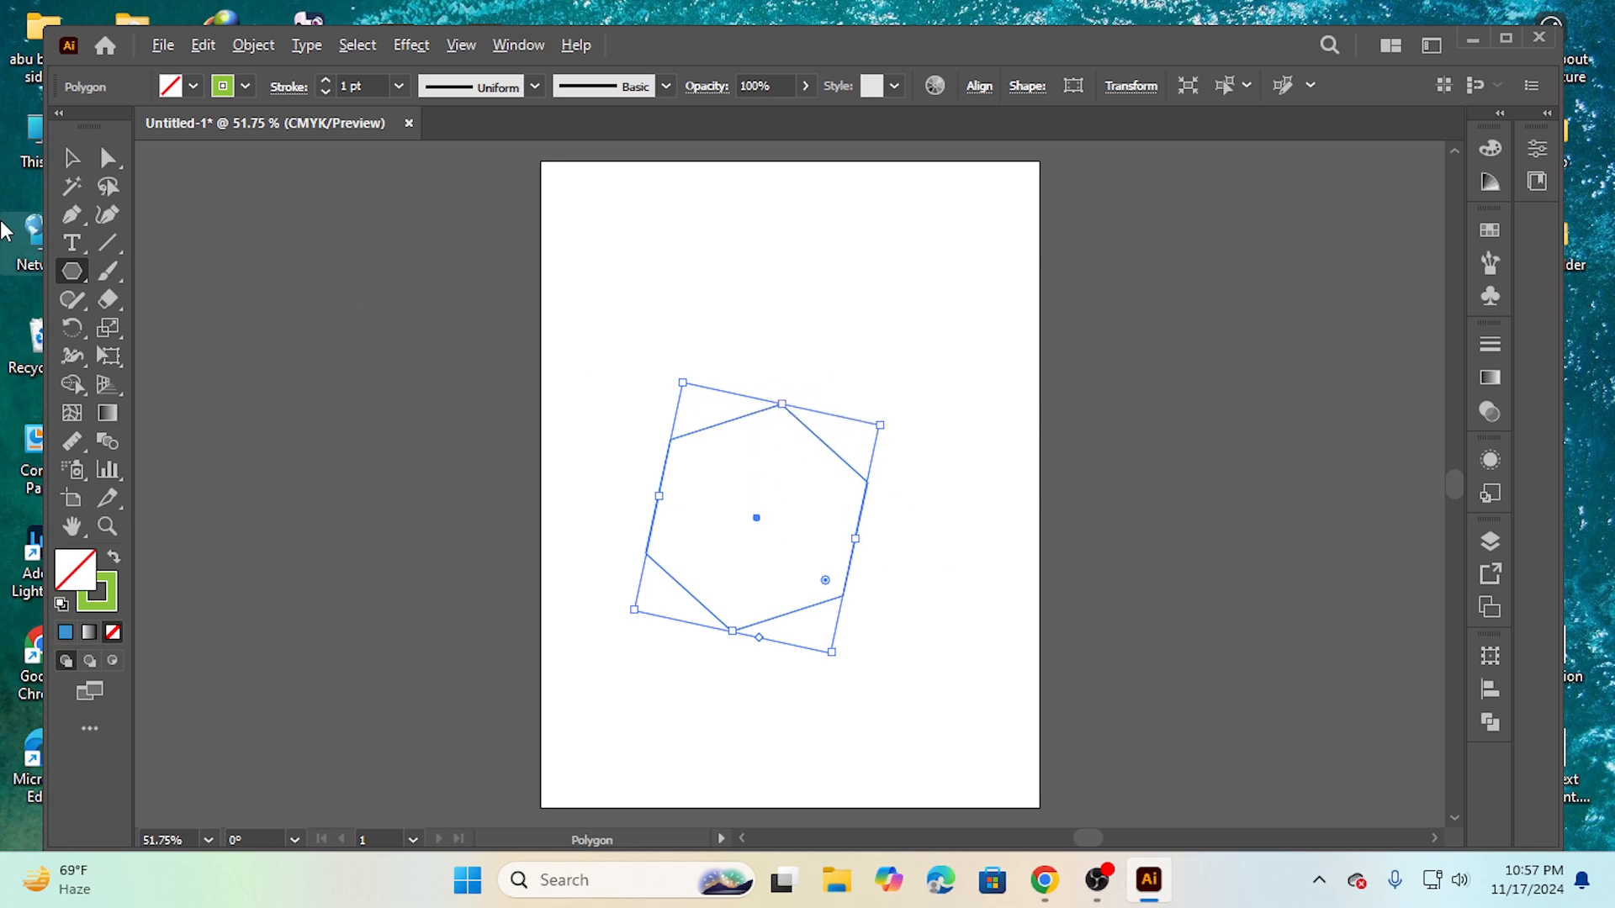
Step: Duplicate the hexagon a short distance below the original and scale the copy down to about half size
{"action": "left_click", "coordinate": [72, 160]}
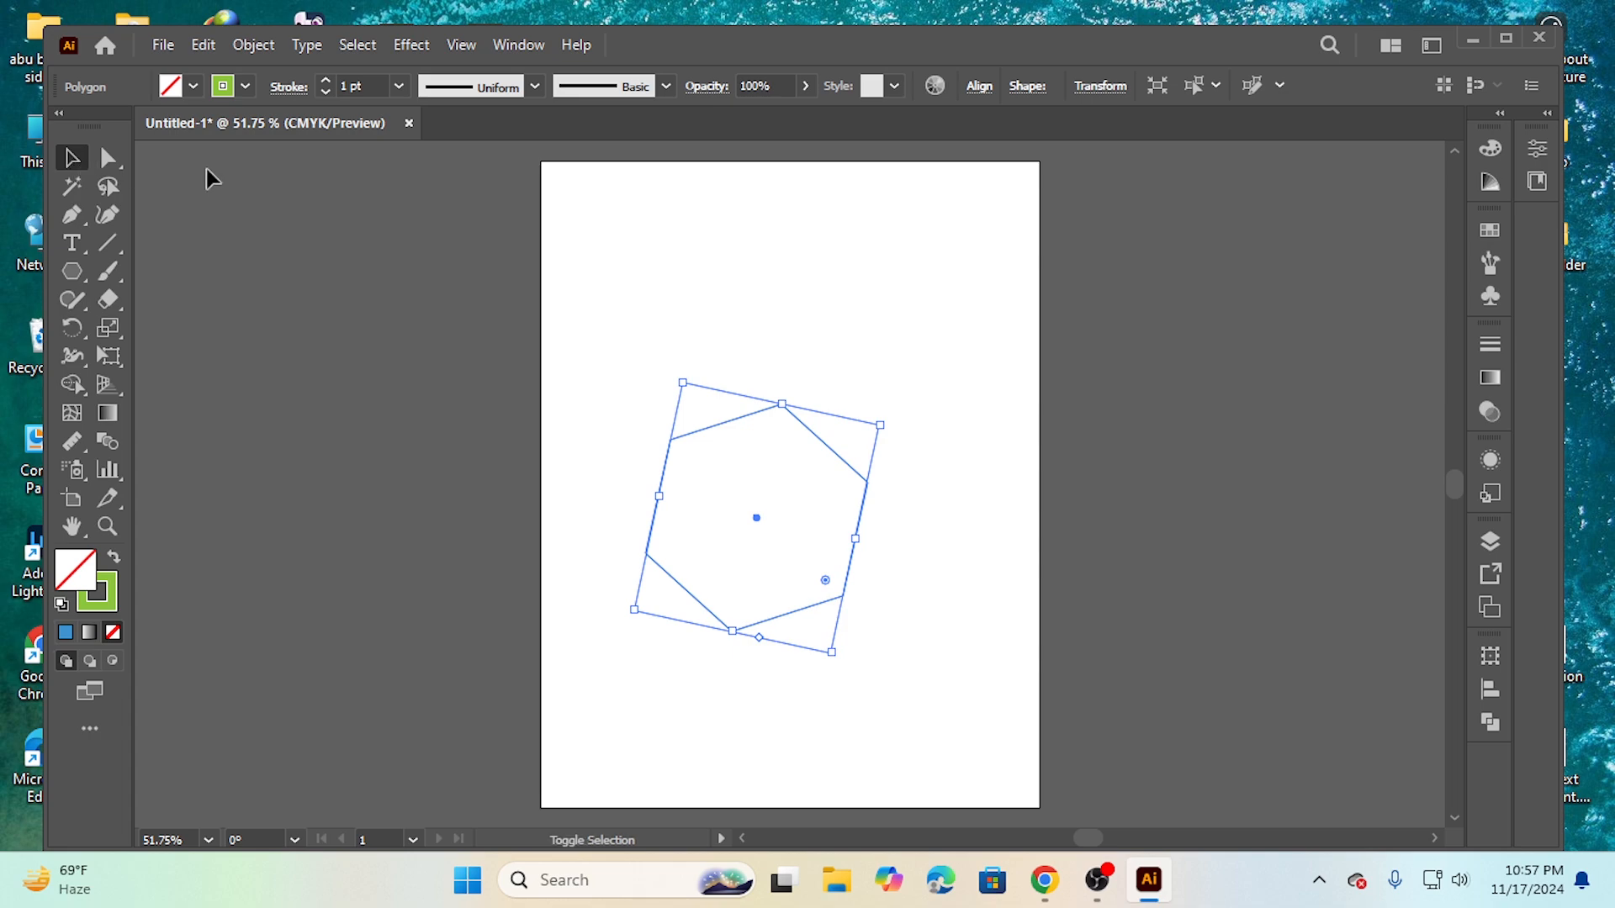
{"action": "left_click", "coordinate": [778, 425]}
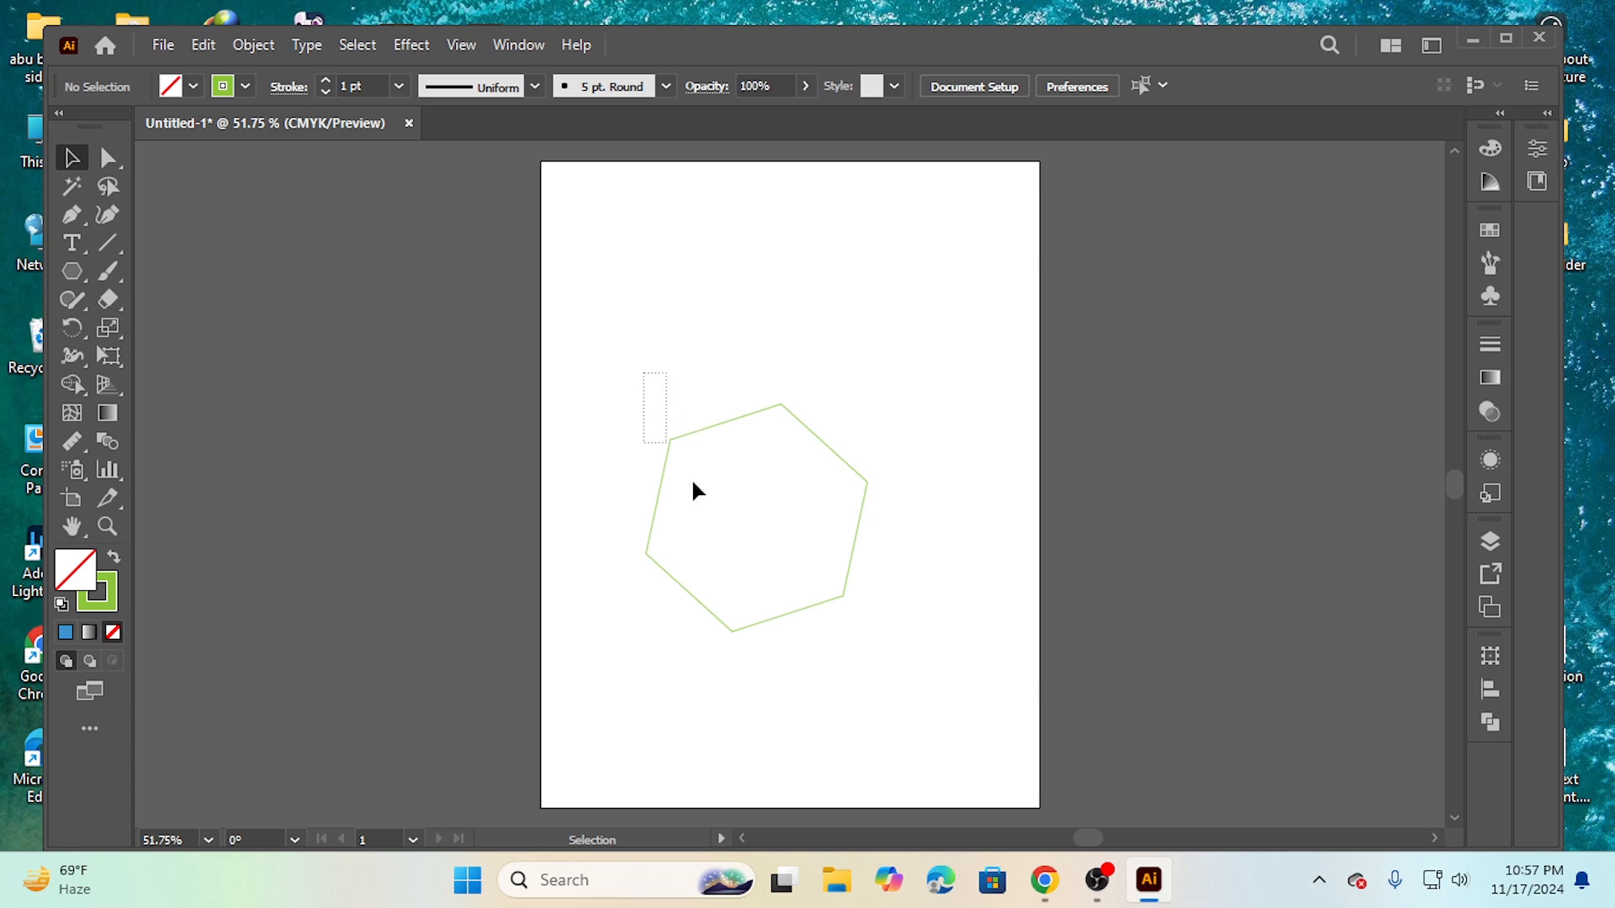
{"action": "left_click", "coordinate": [810, 609]}
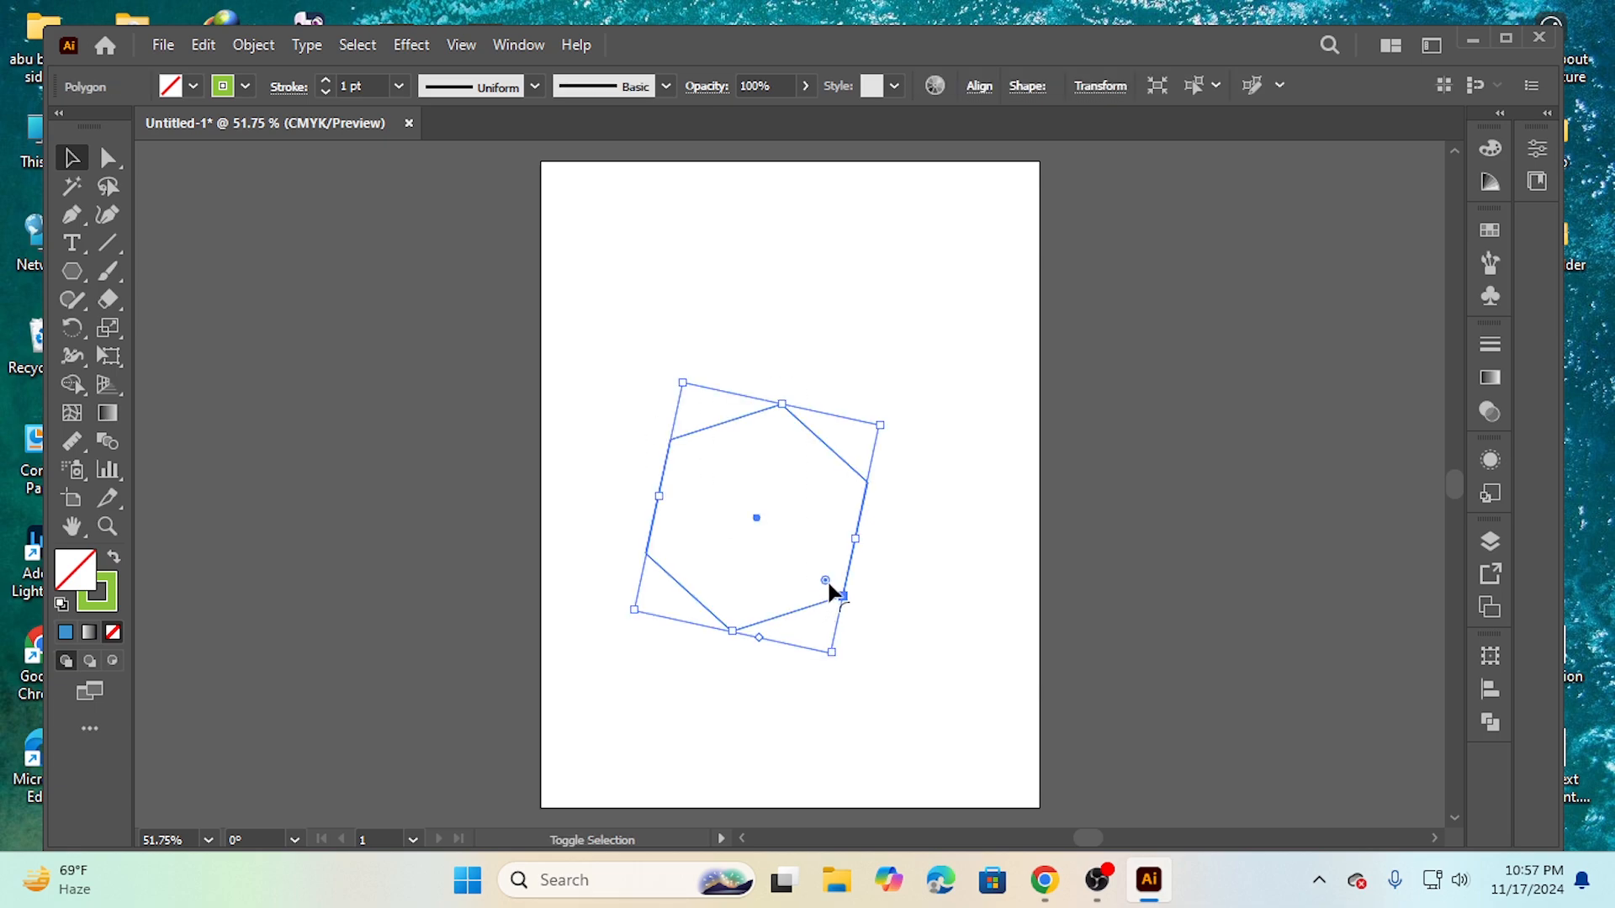
{"action": "left_click", "coordinate": [758, 408], "text": "shift"}
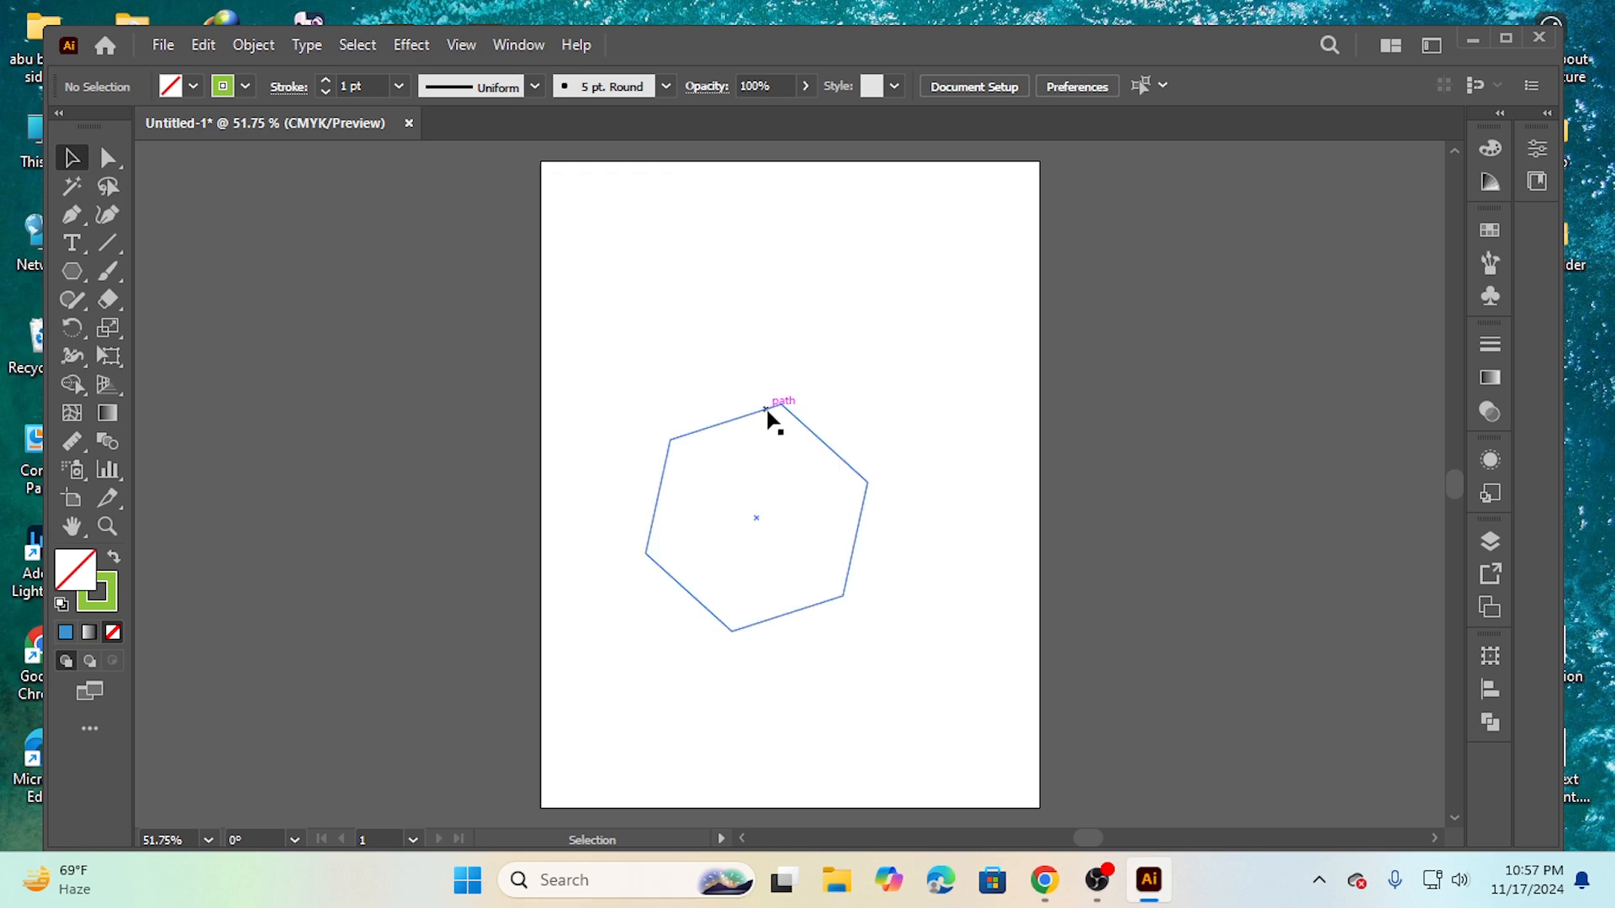
{"action": "left_click_drag", "start_coordinate": [767, 413], "coordinate": [774, 515]}
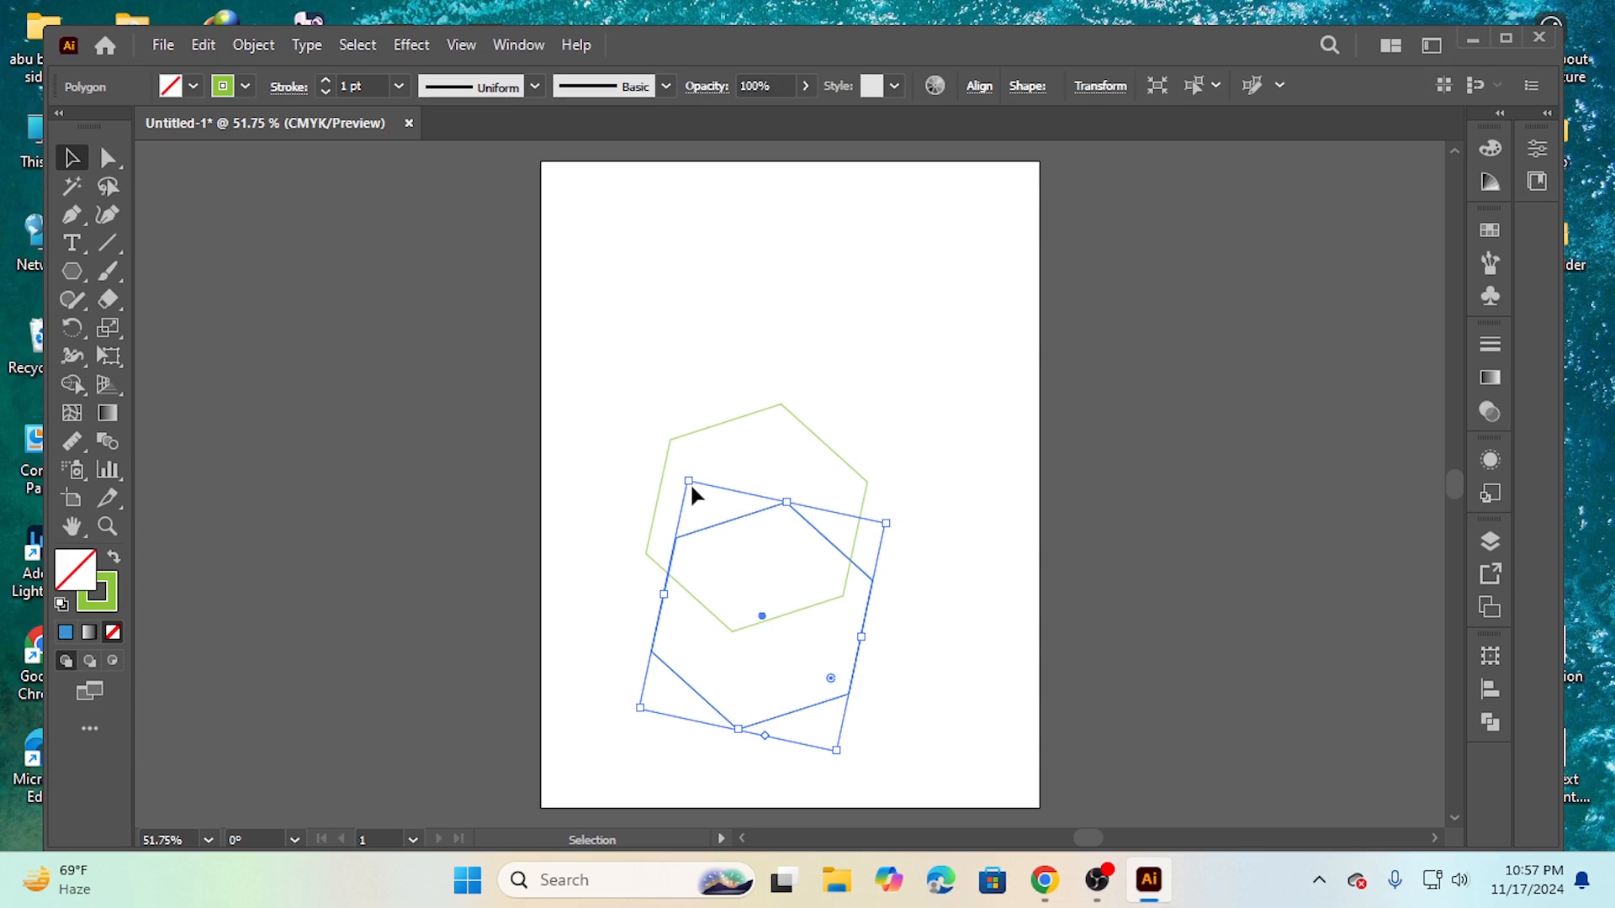
{"action": "left_click_drag", "start_coordinate": [689, 481], "coordinate": [751, 625]}
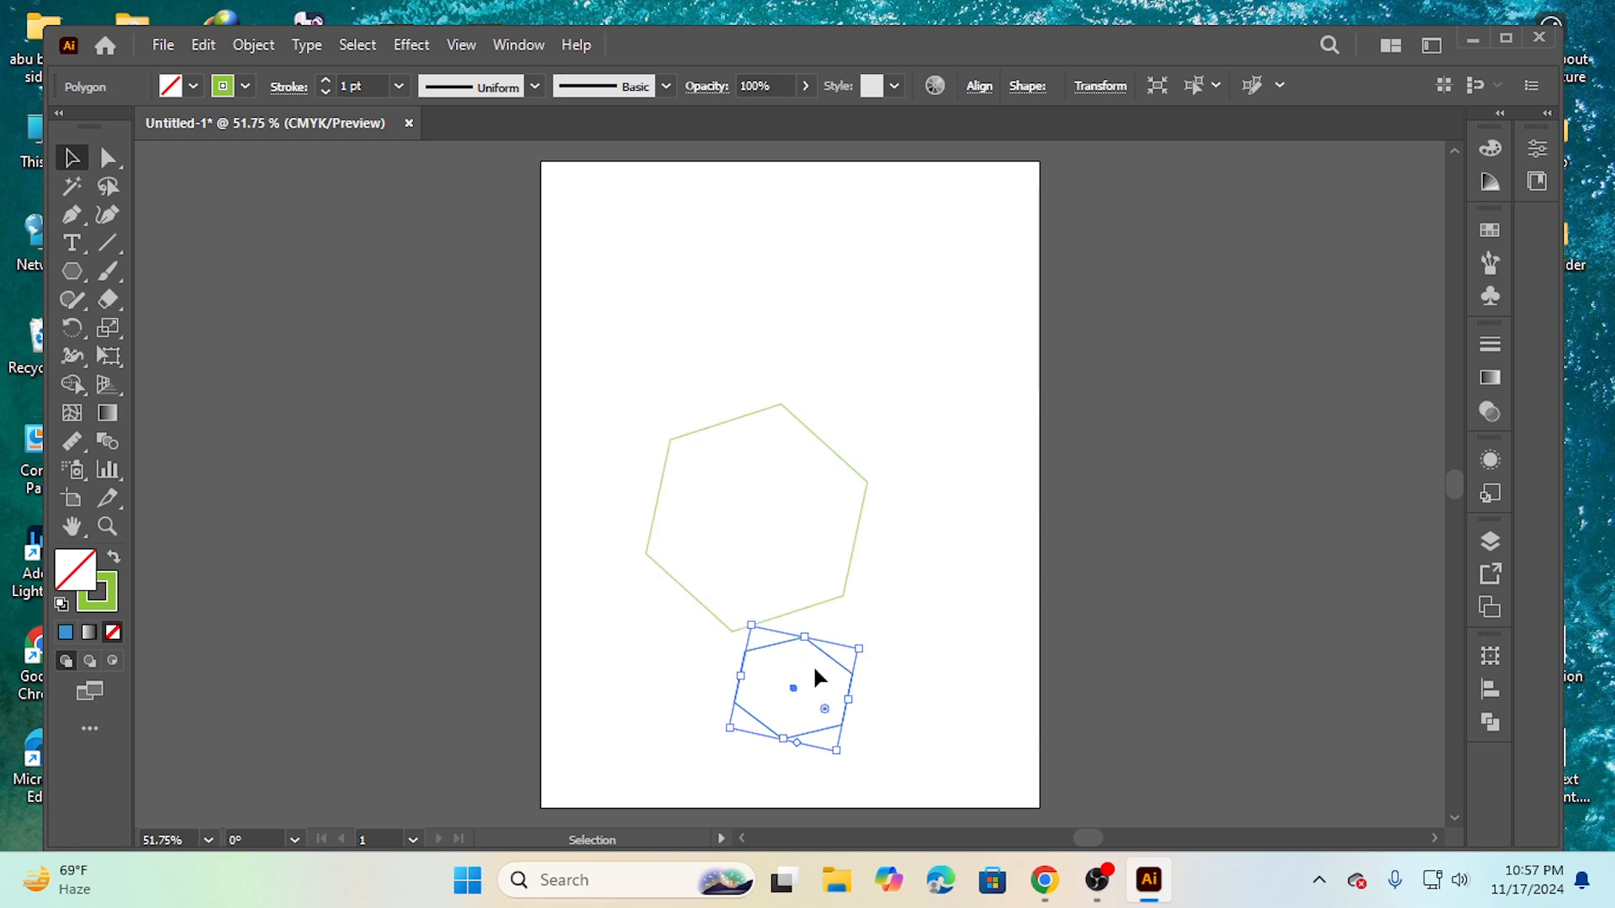
Step: Shrink the small hexagon further and move it to the exact centre of the large hexagon
{"action": "key", "text": "ctrl+a"}
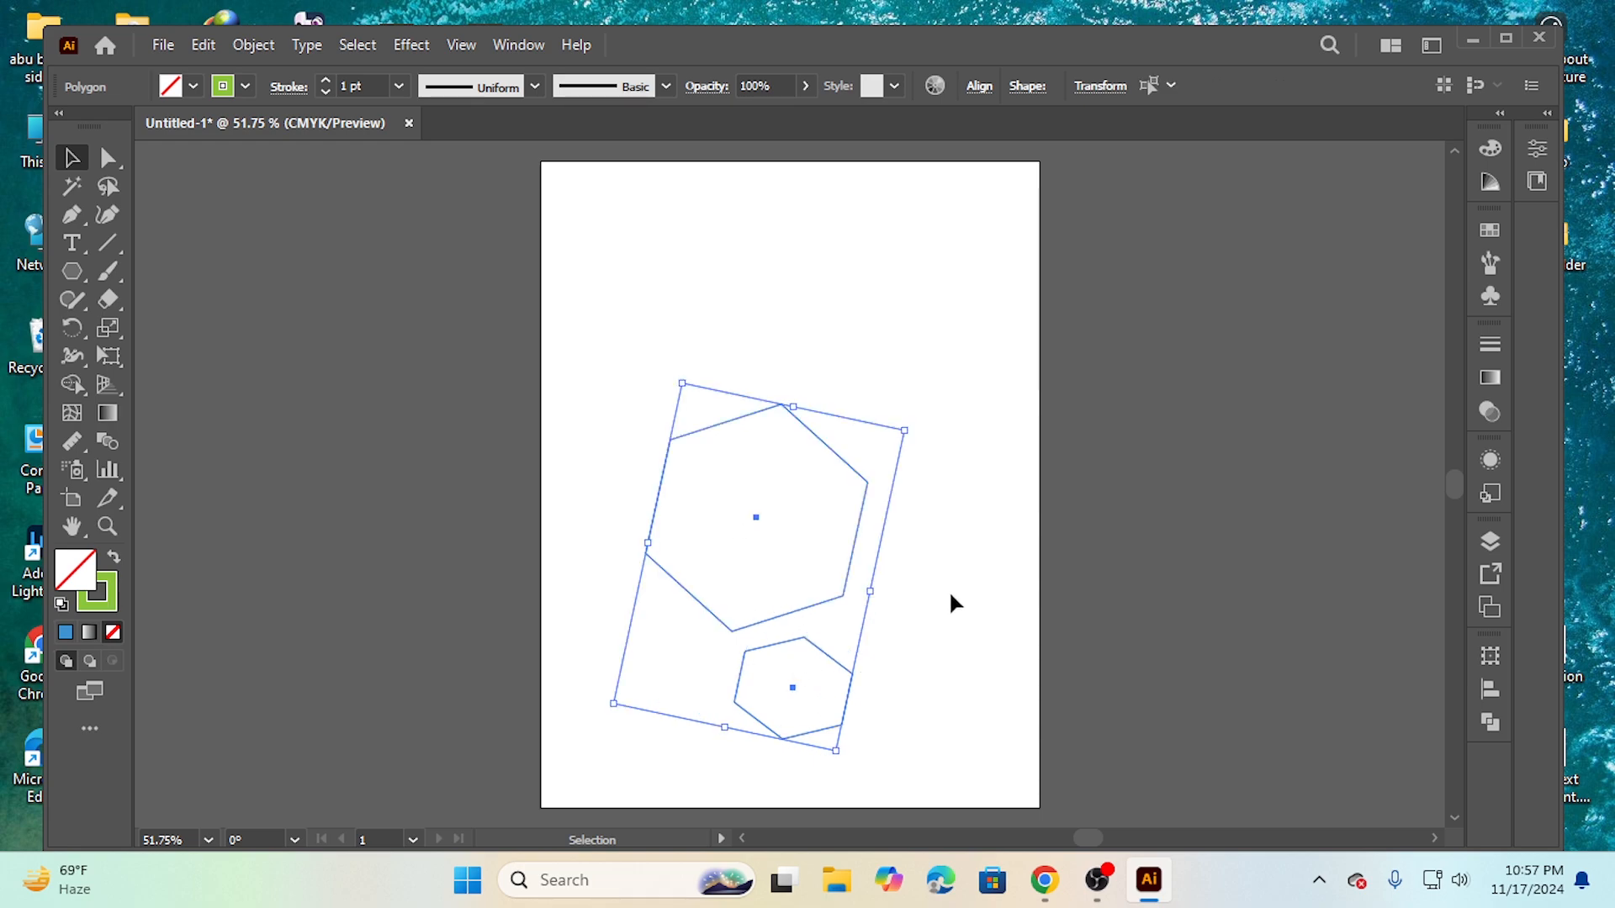
{"action": "left_click", "coordinate": [863, 625]}
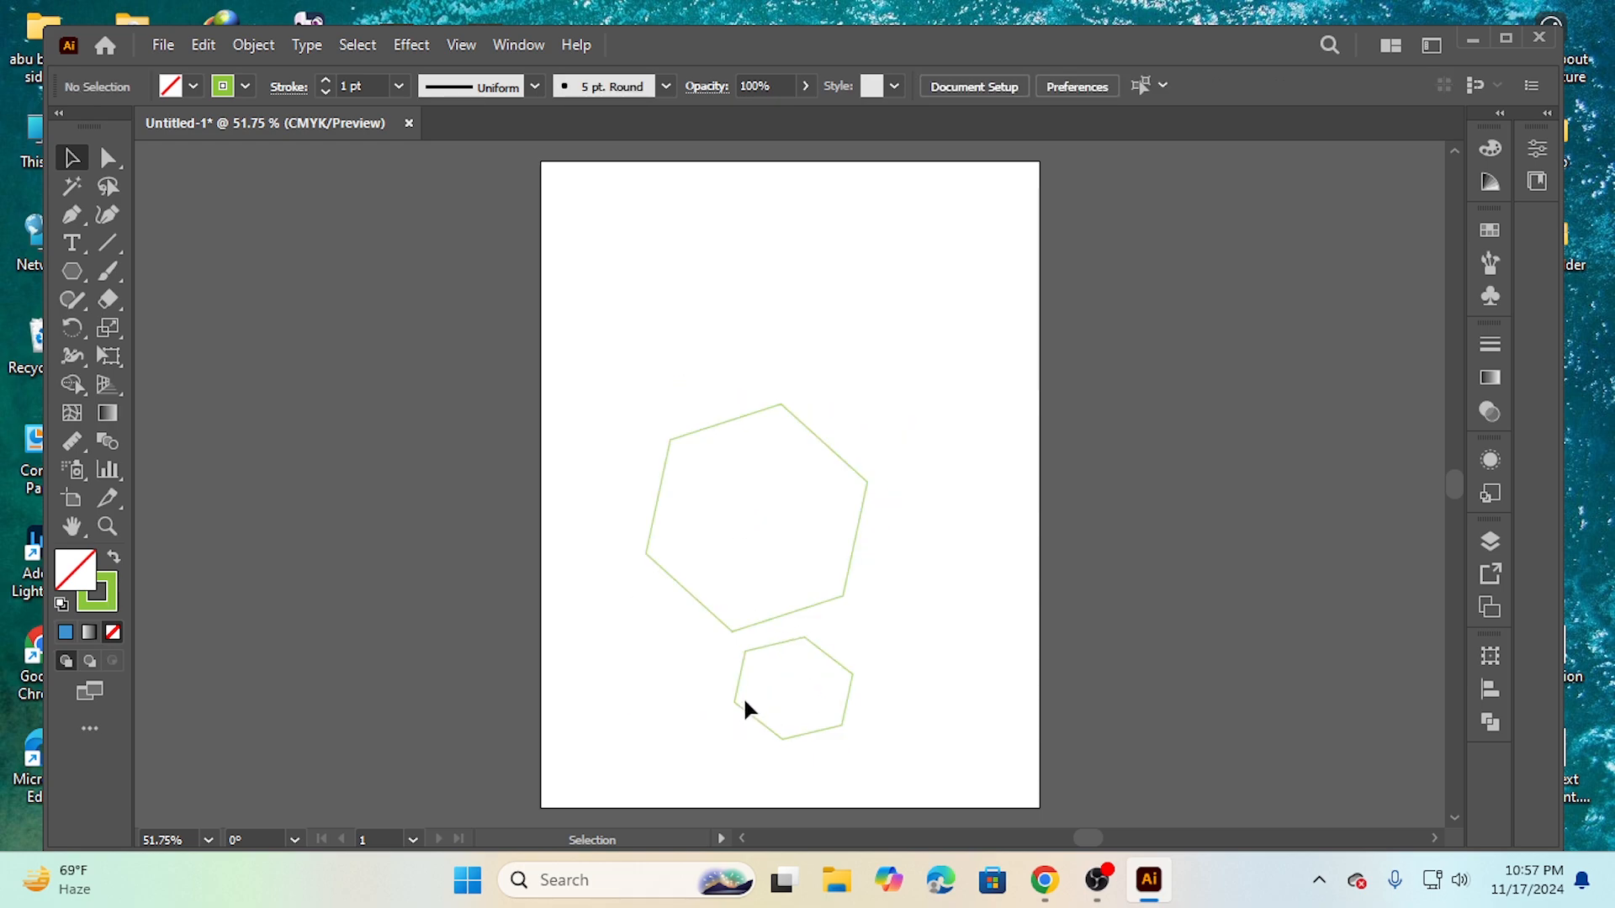
{"action": "left_click_drag", "start_coordinate": [860, 741], "coordinate": [857, 740]}
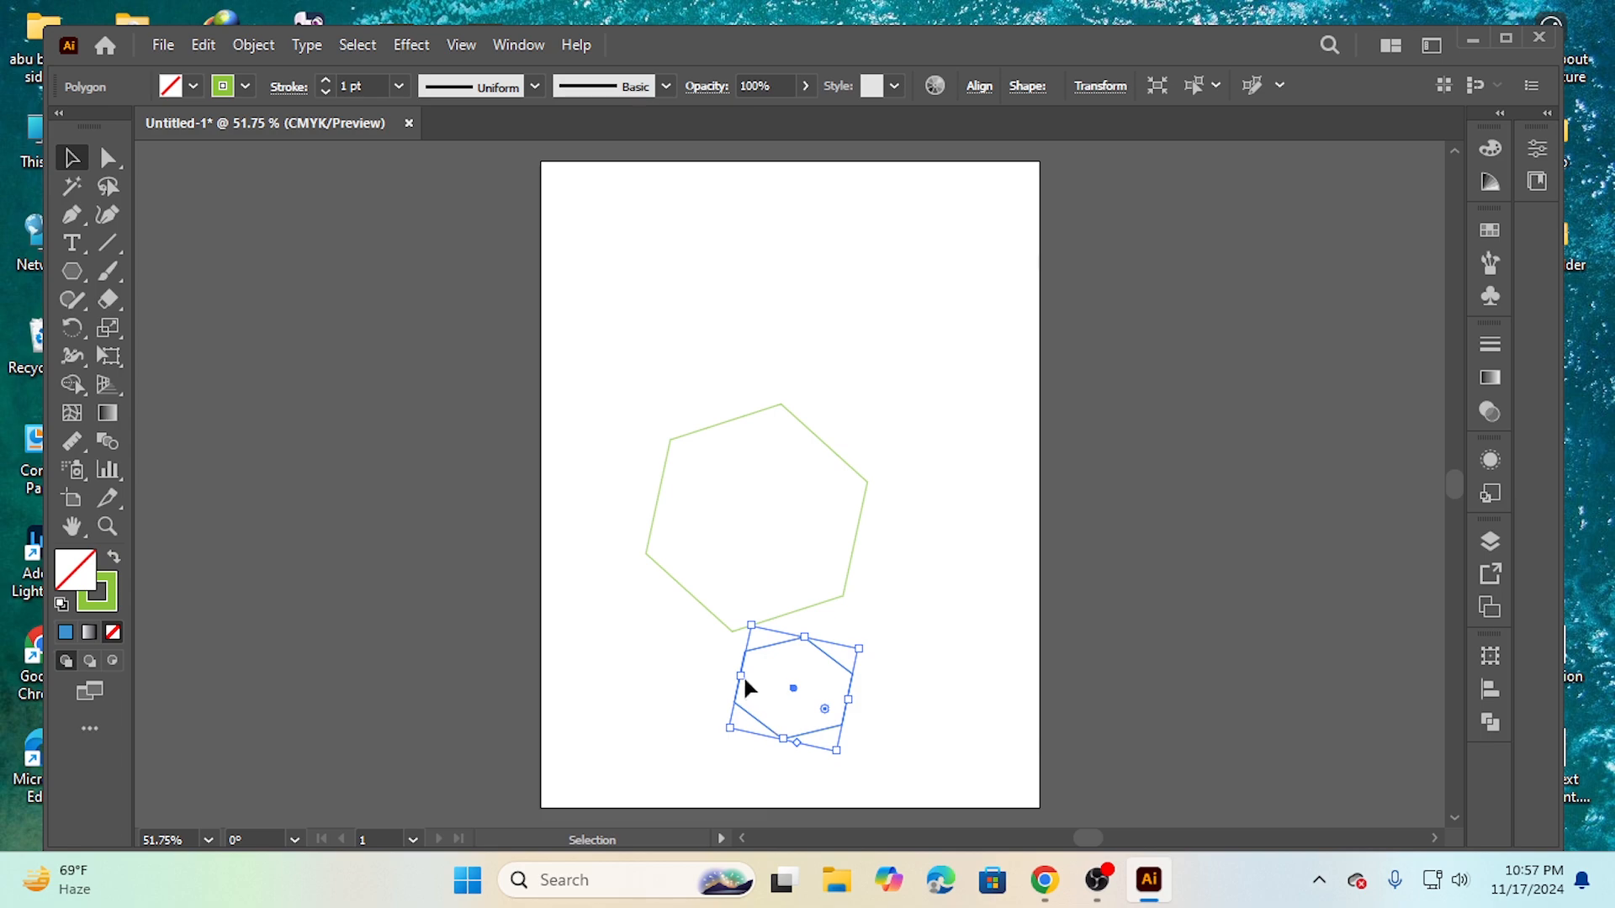
{"action": "left_click_drag", "start_coordinate": [740, 676], "coordinate": [757, 530]}
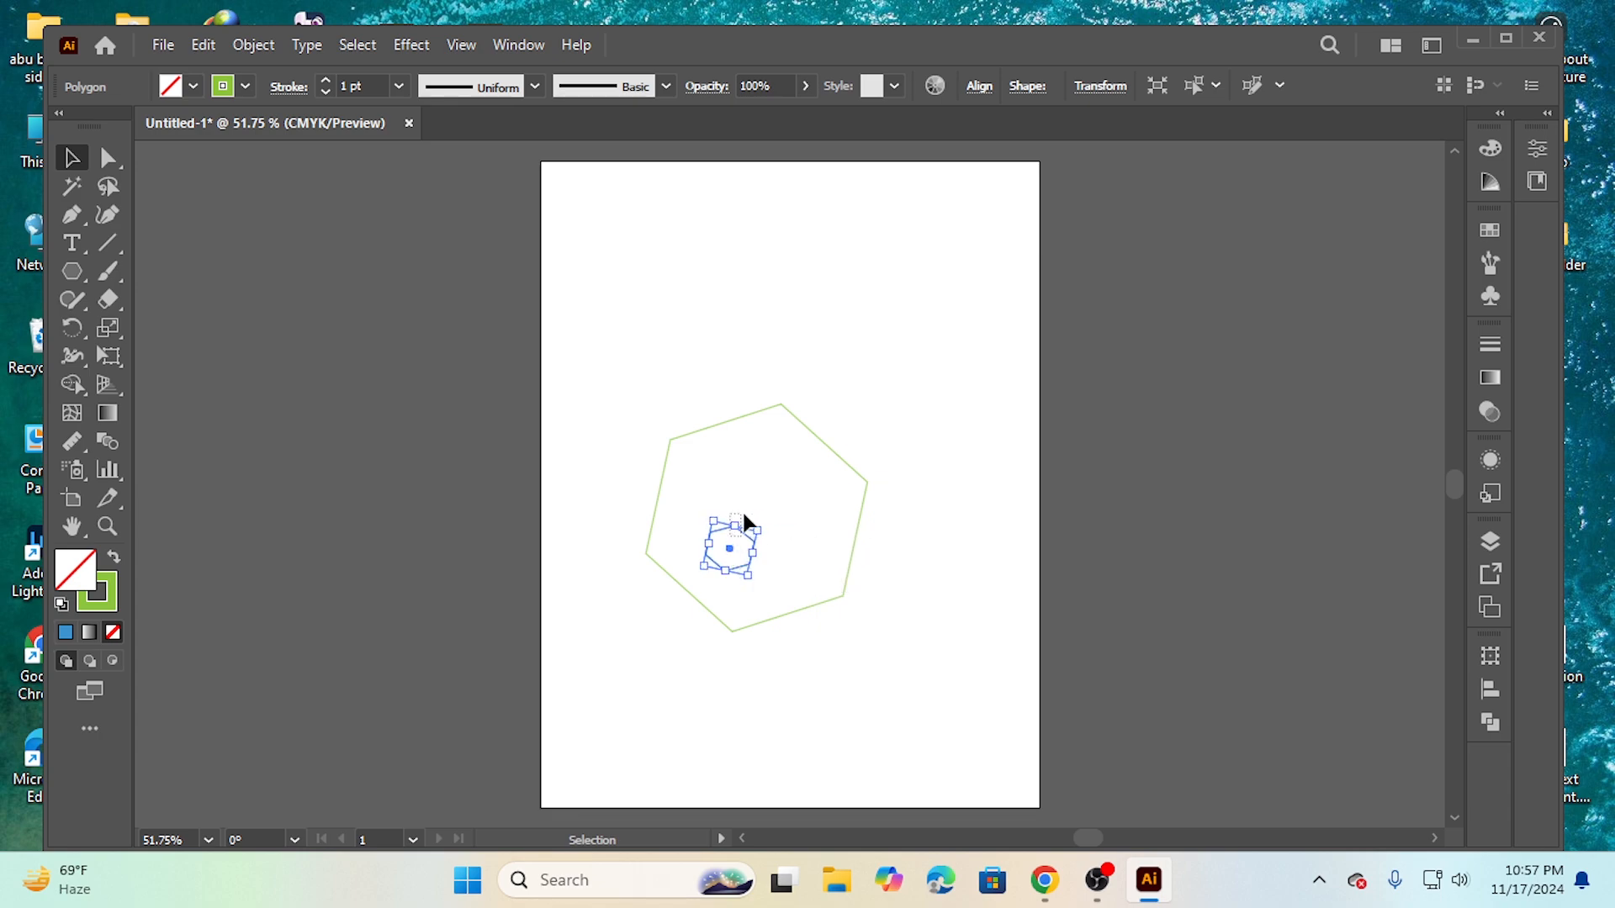
{"action": "left_click_drag", "start_coordinate": [719, 534], "coordinate": [746, 501]}
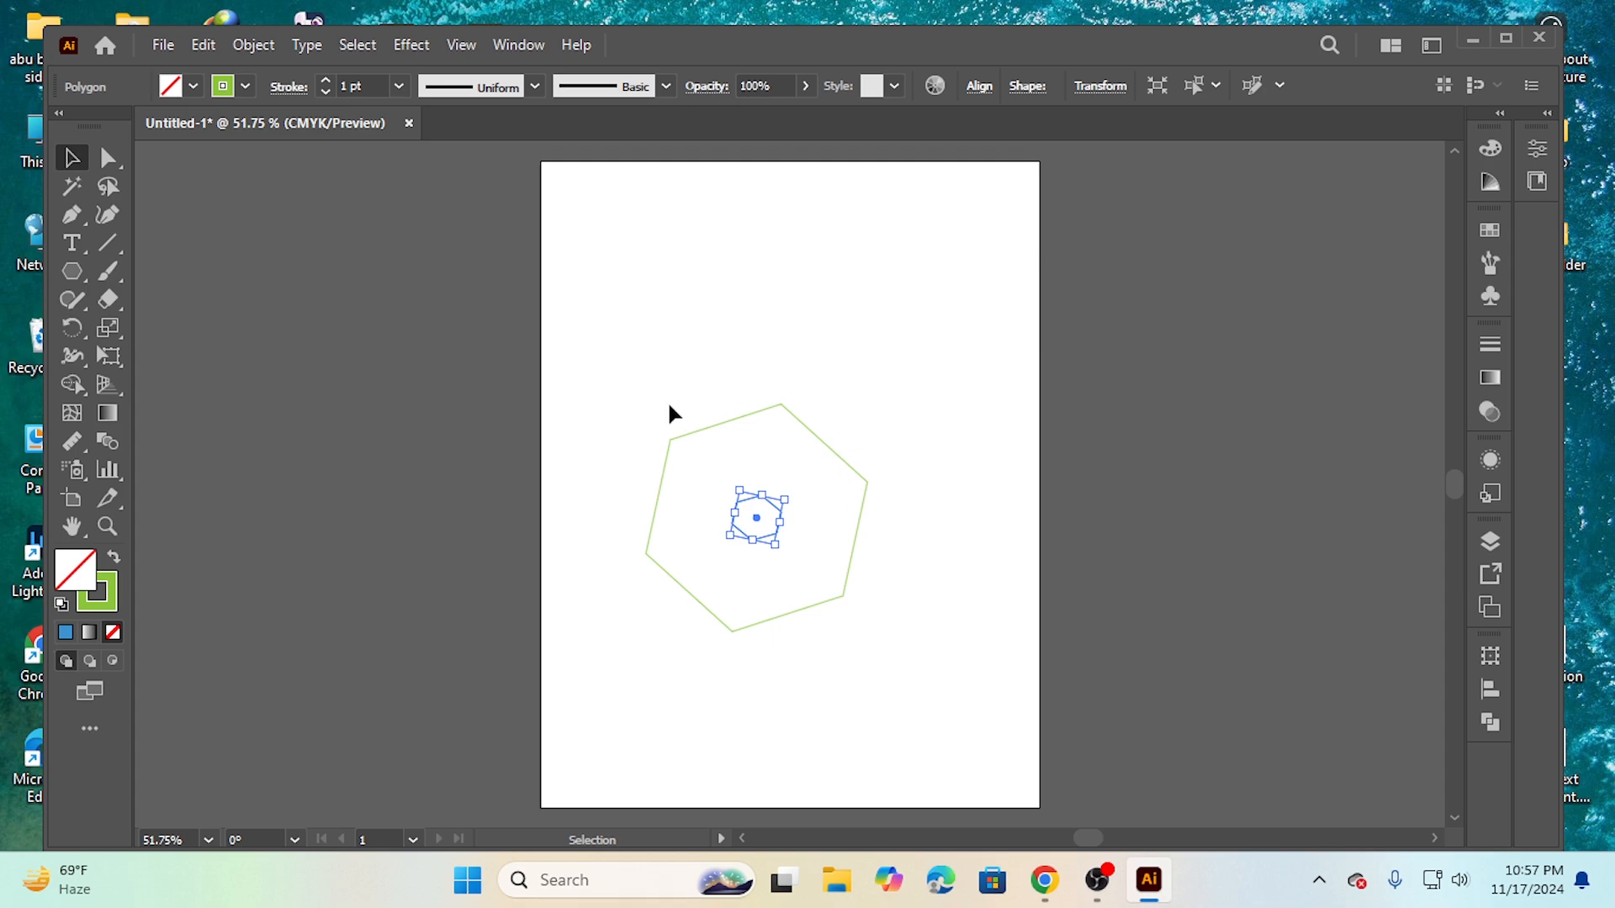
Step: Select both hexagons and accept blend options with Specified Steps spacing at 29
{"action": "left_click_drag", "start_coordinate": [631, 361], "coordinate": [906, 665]}
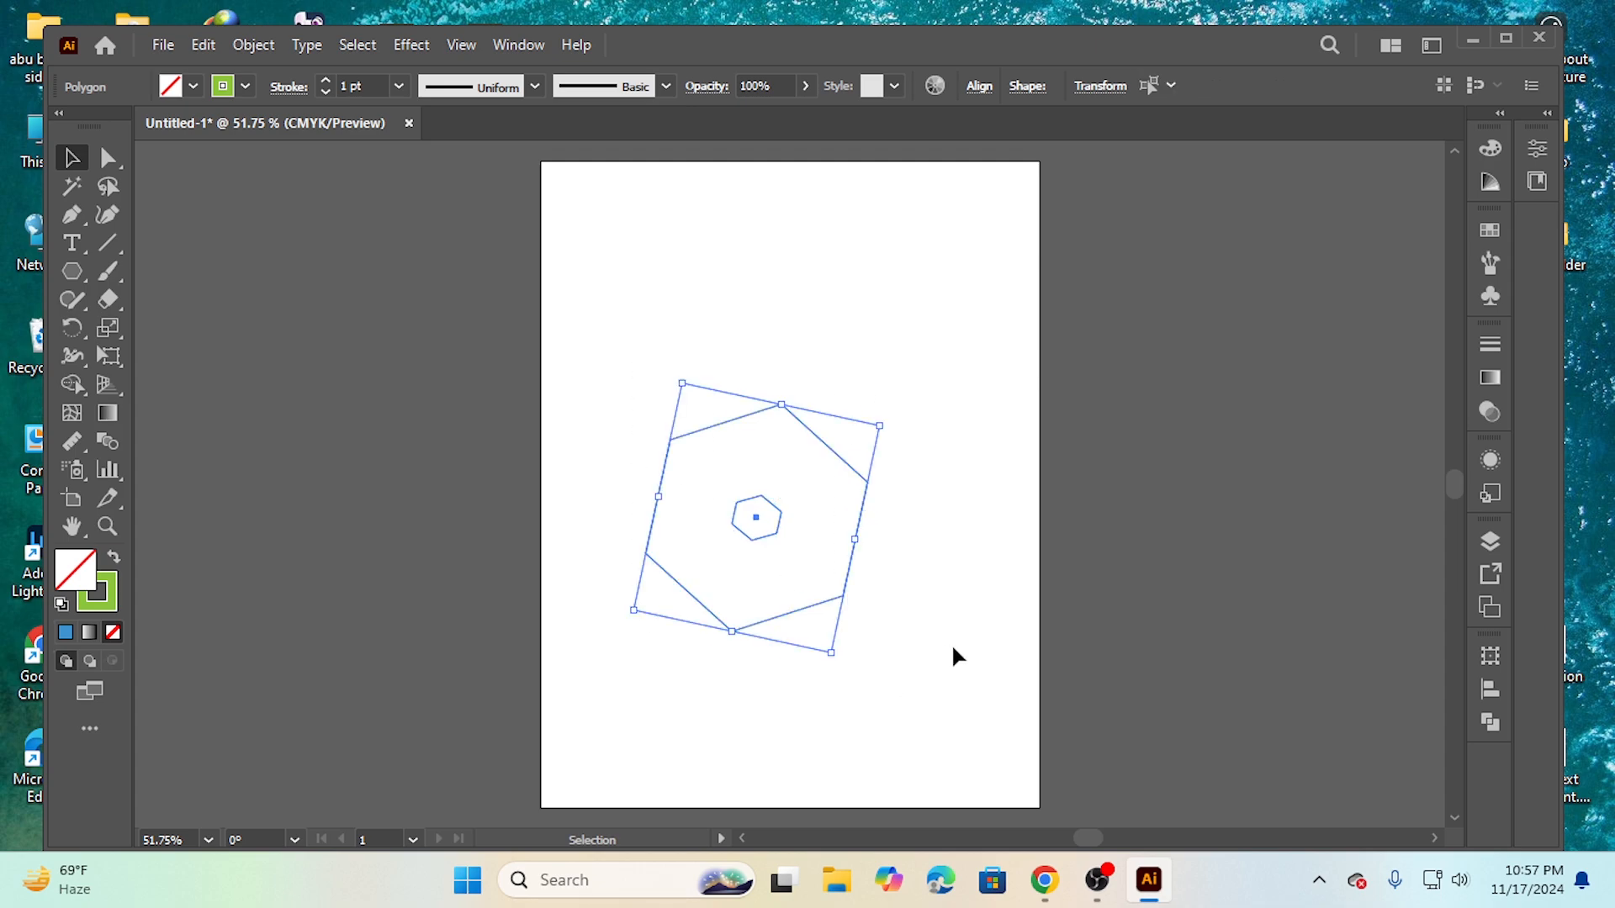
{"action": "left_click", "coordinate": [104, 442]}
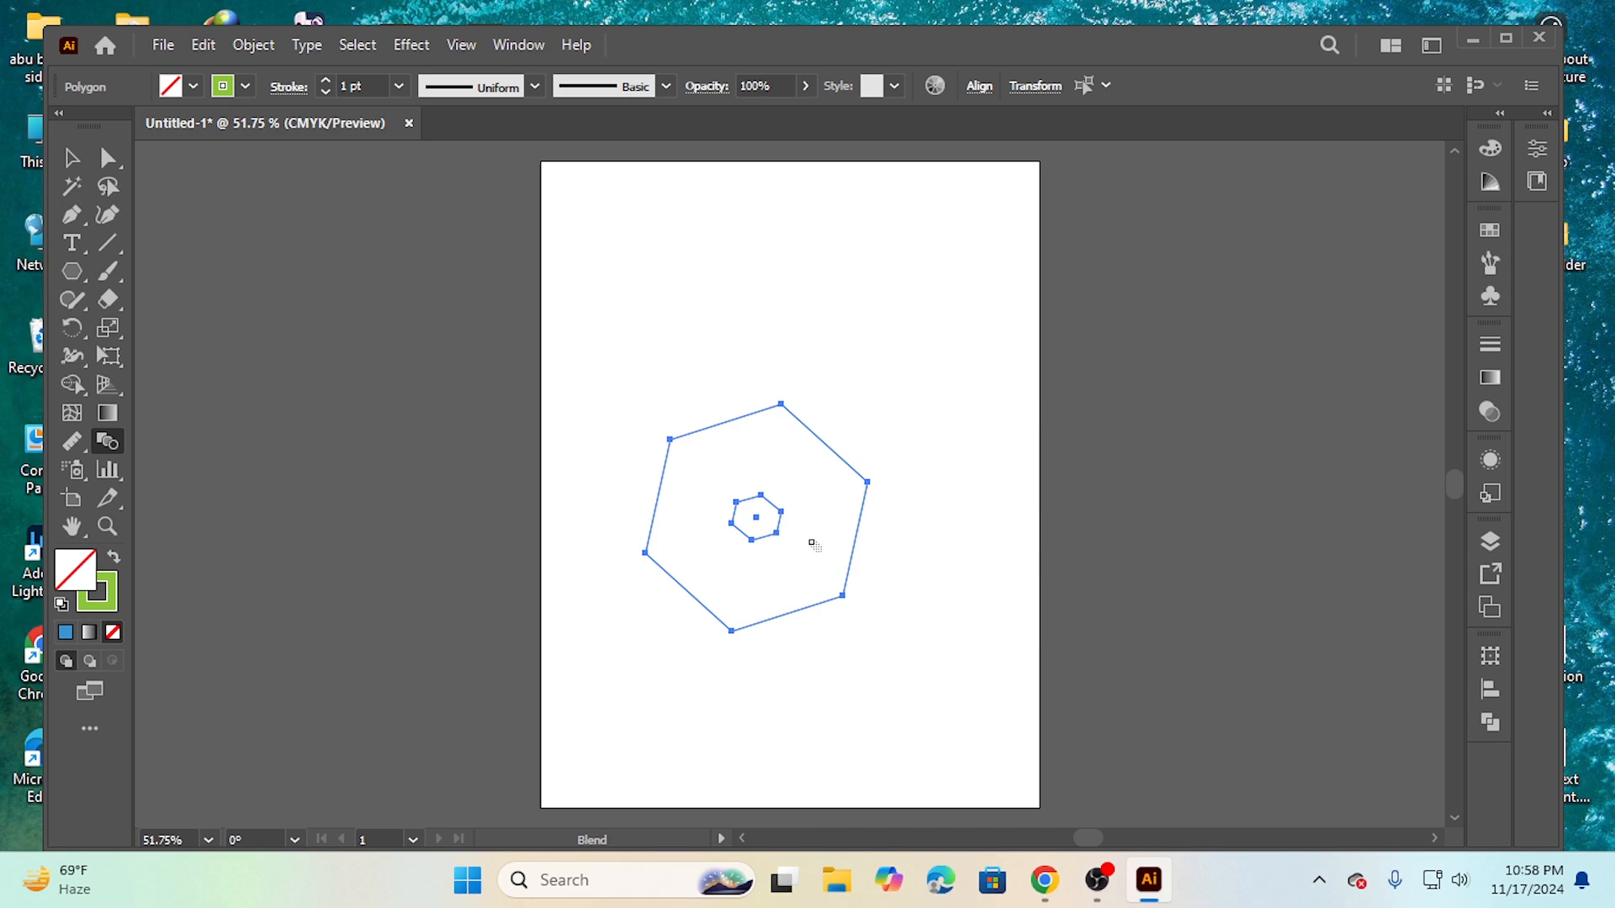
{"action": "left_click", "coordinate": [253, 44]}
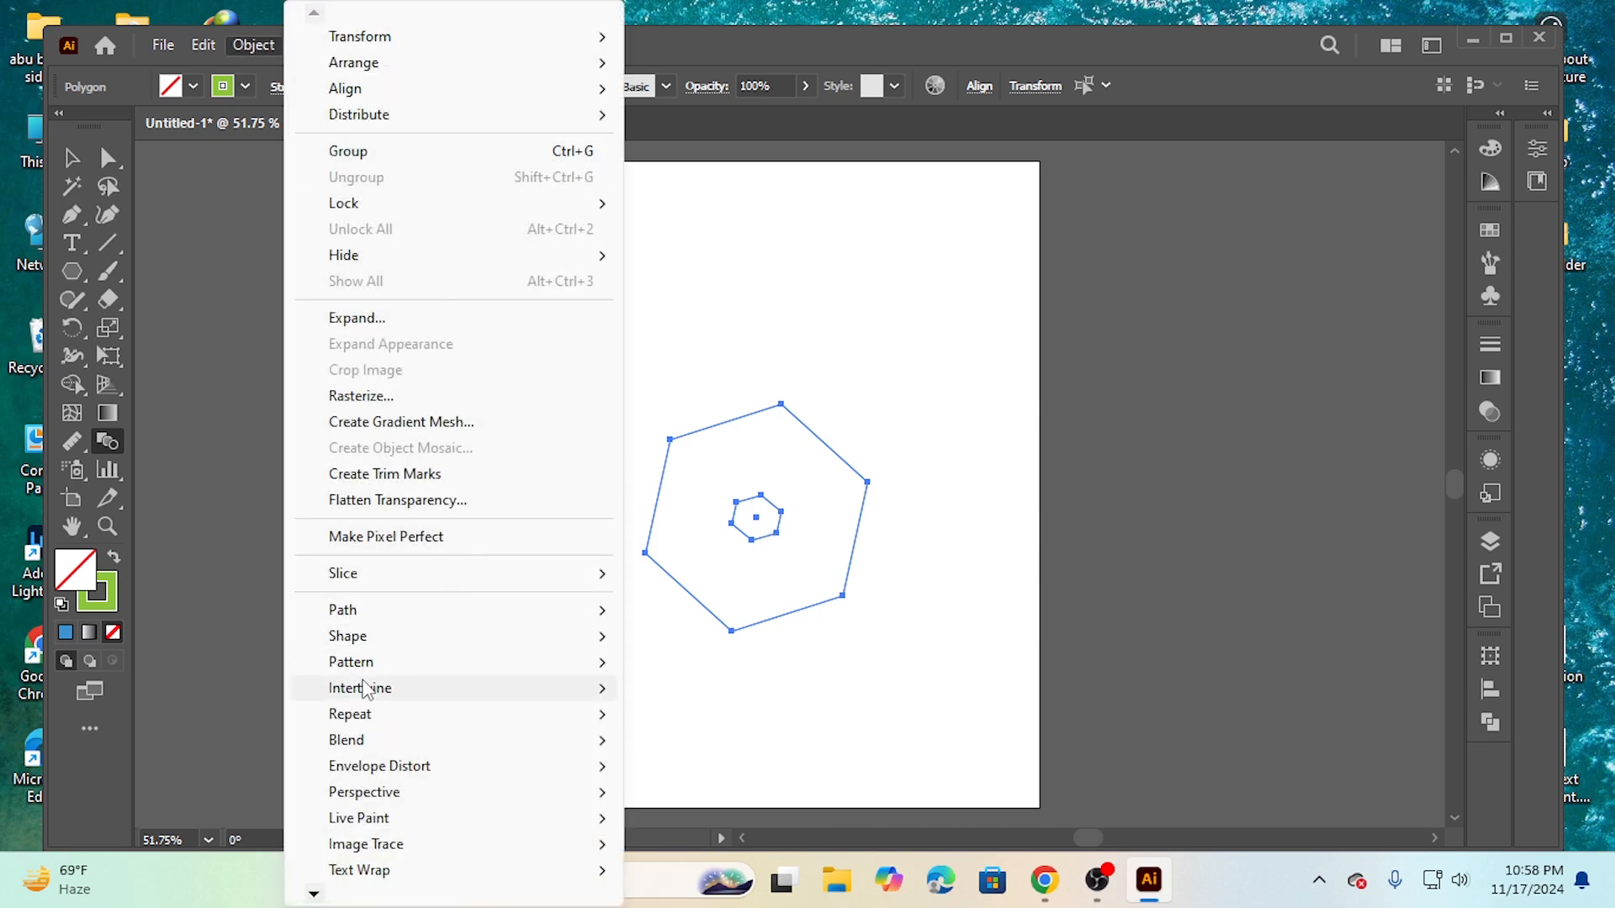
{"action": "mouse_move", "coordinate": [362, 745]}
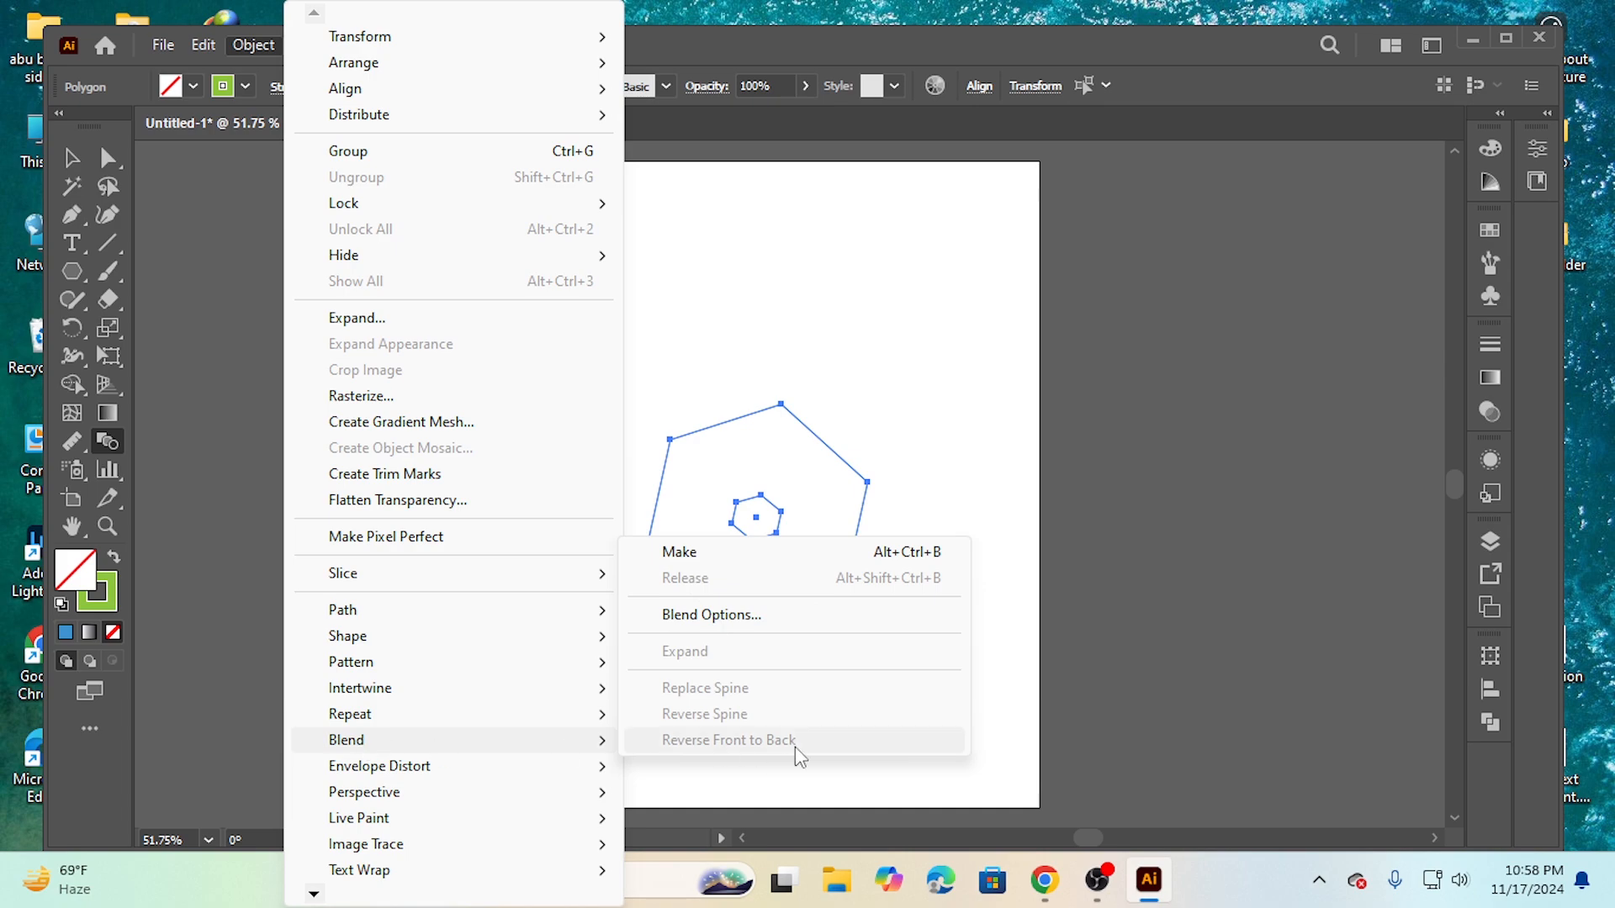
{"action": "left_click", "coordinate": [703, 616]}
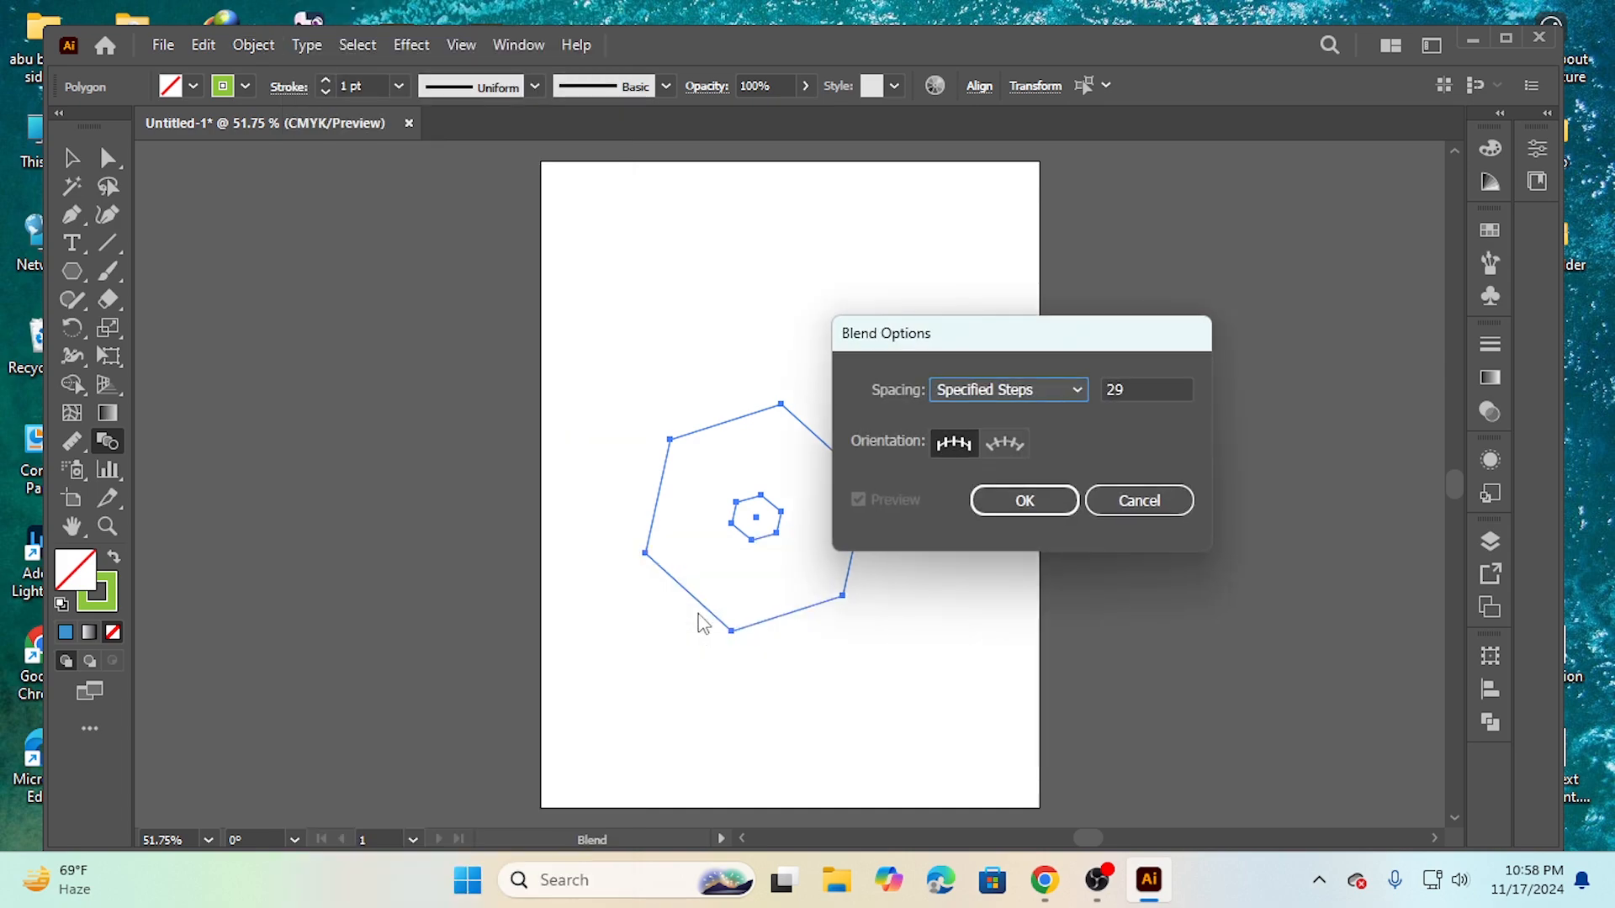
{"action": "left_click", "coordinate": [1063, 388]}
{"action": "left_click", "coordinate": [1017, 444]}
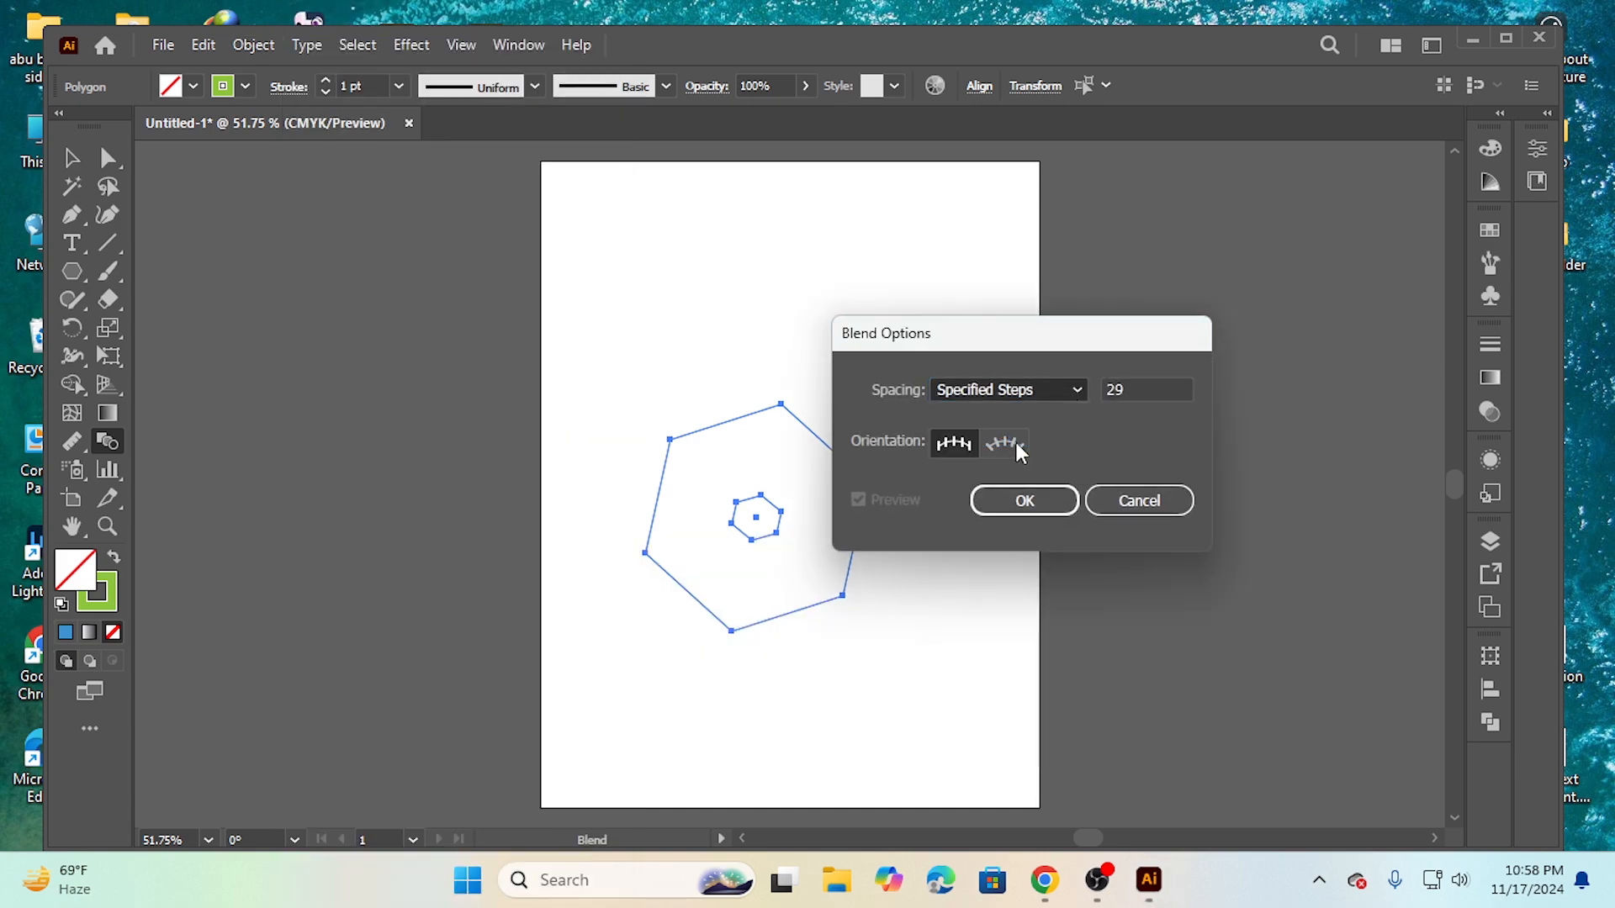
{"action": "left_click", "coordinate": [1050, 500]}
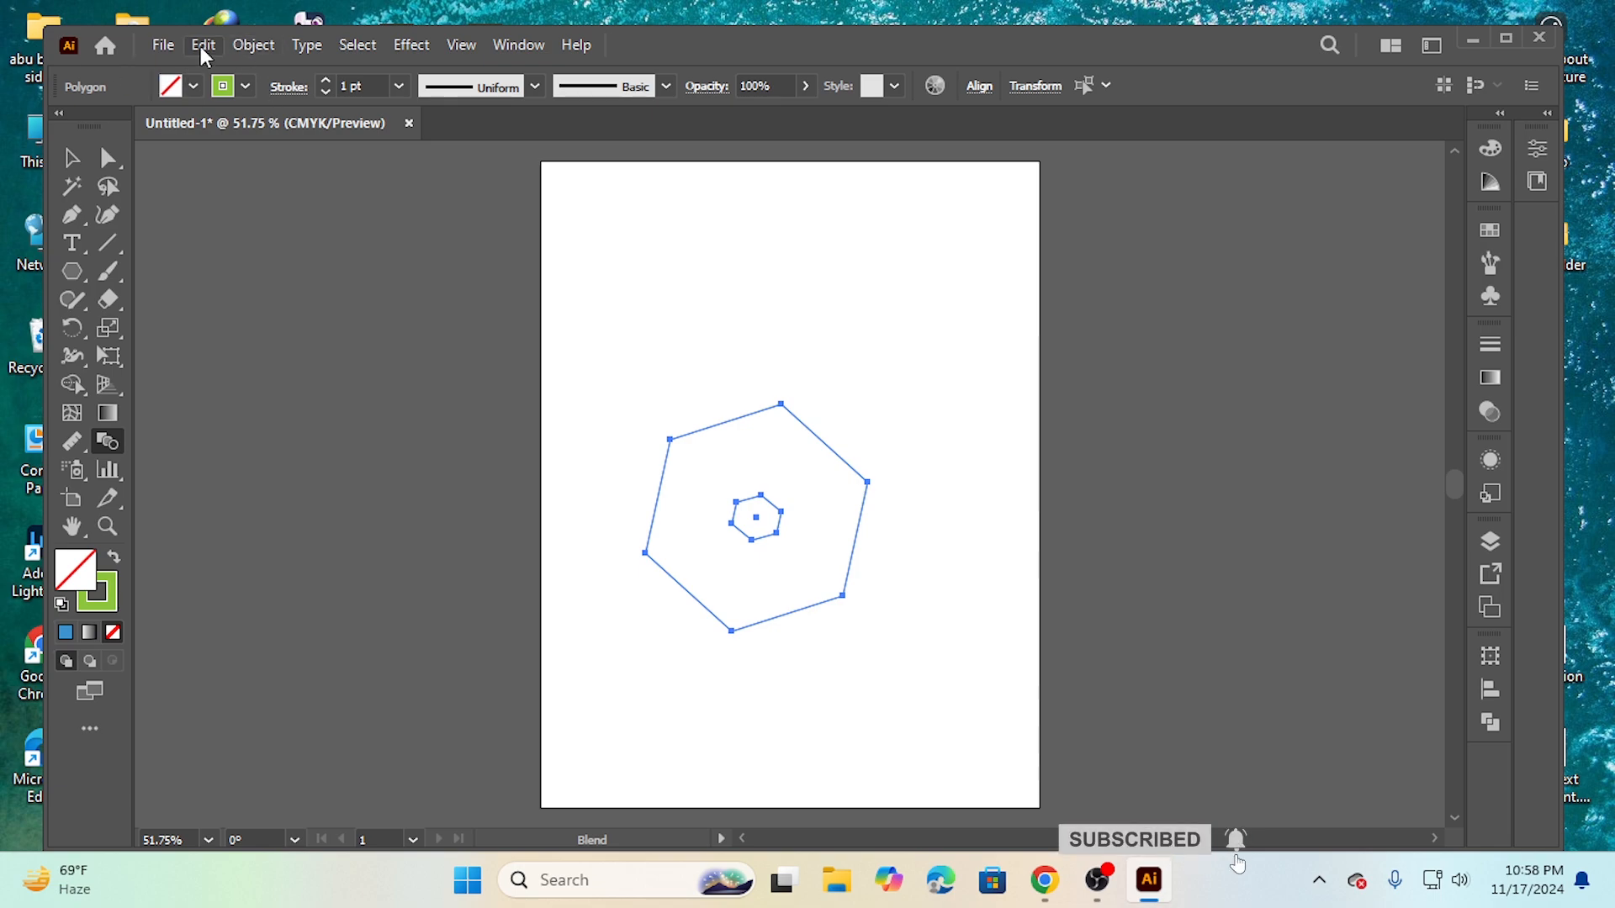
Step: Make a blend between the small hexagon and the large hexagon around it
{"action": "left_click", "coordinate": [261, 45]}
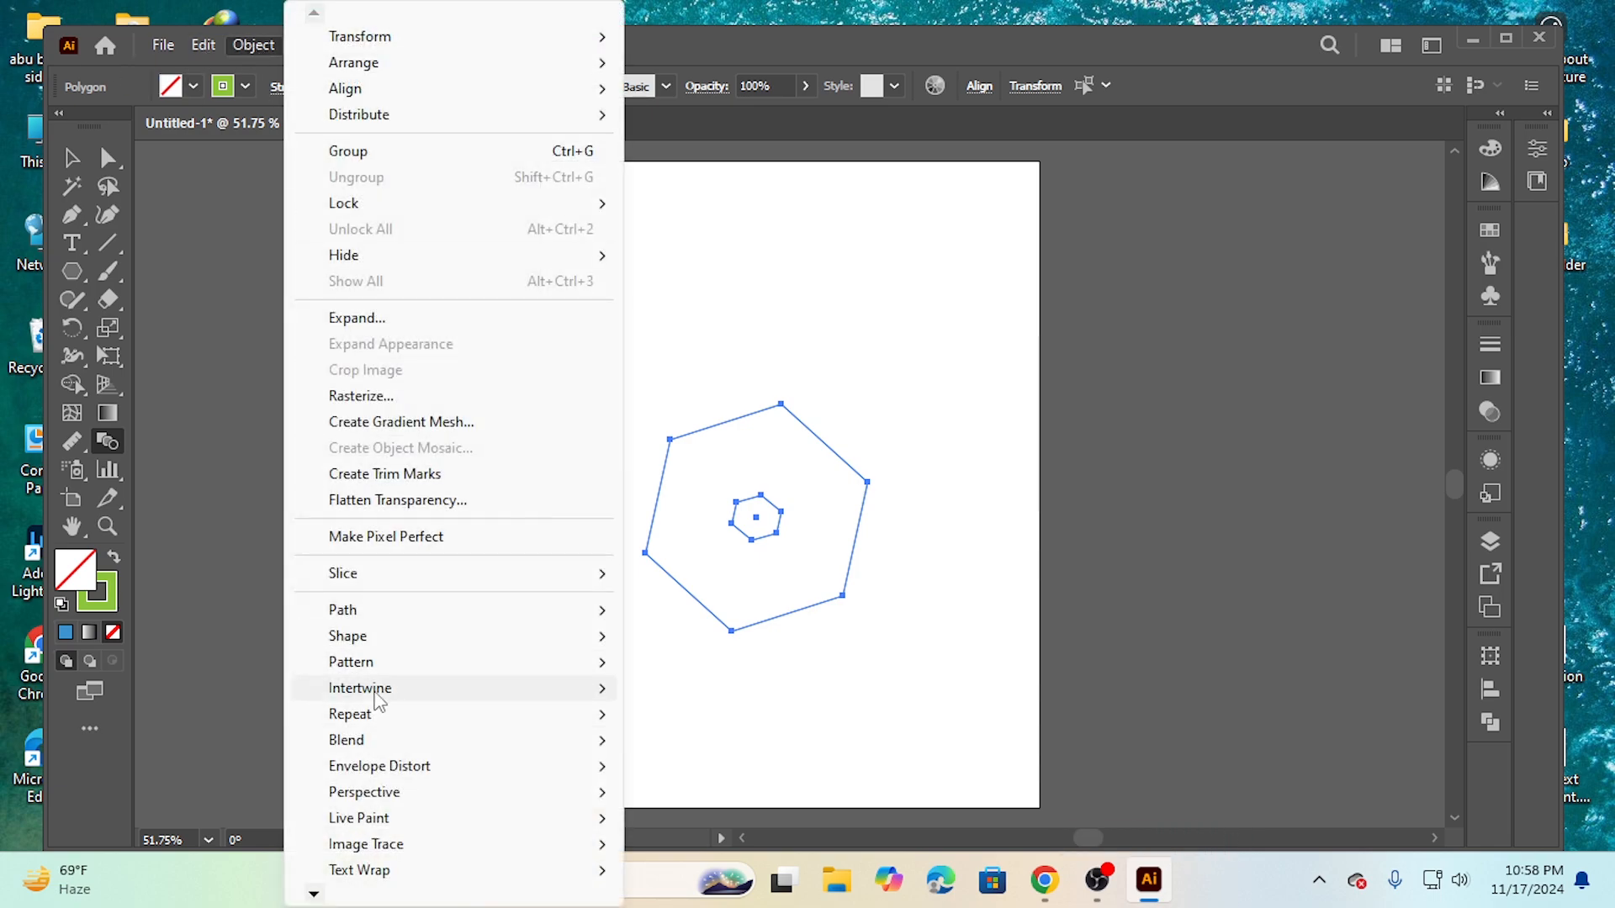
{"action": "mouse_move", "coordinate": [421, 739]}
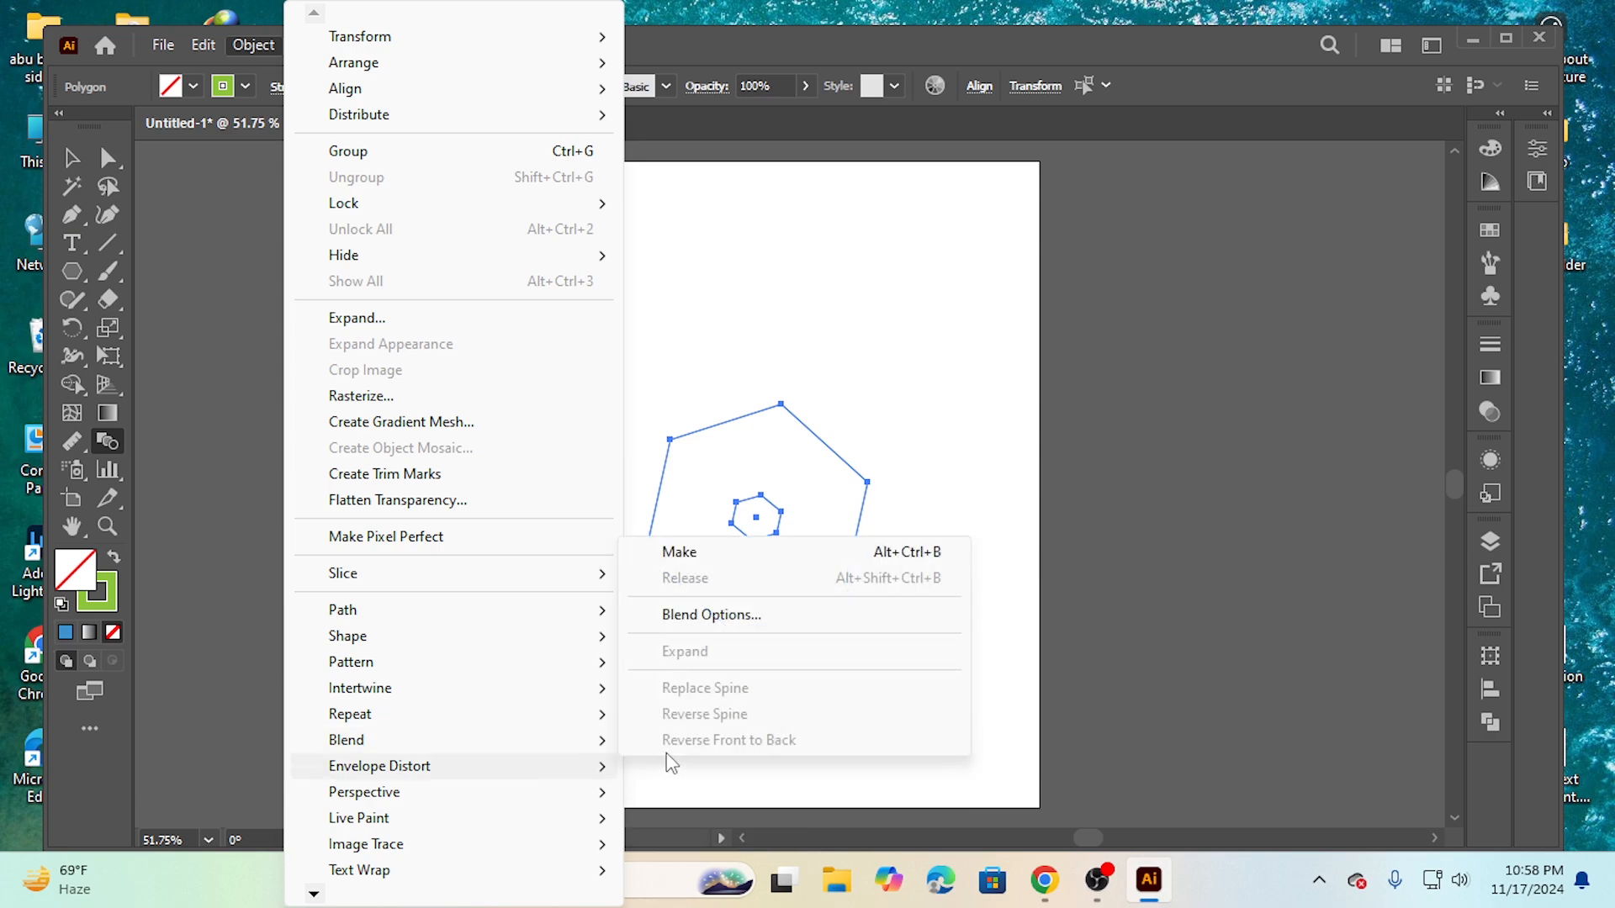
{"action": "left_click", "coordinate": [680, 551]}
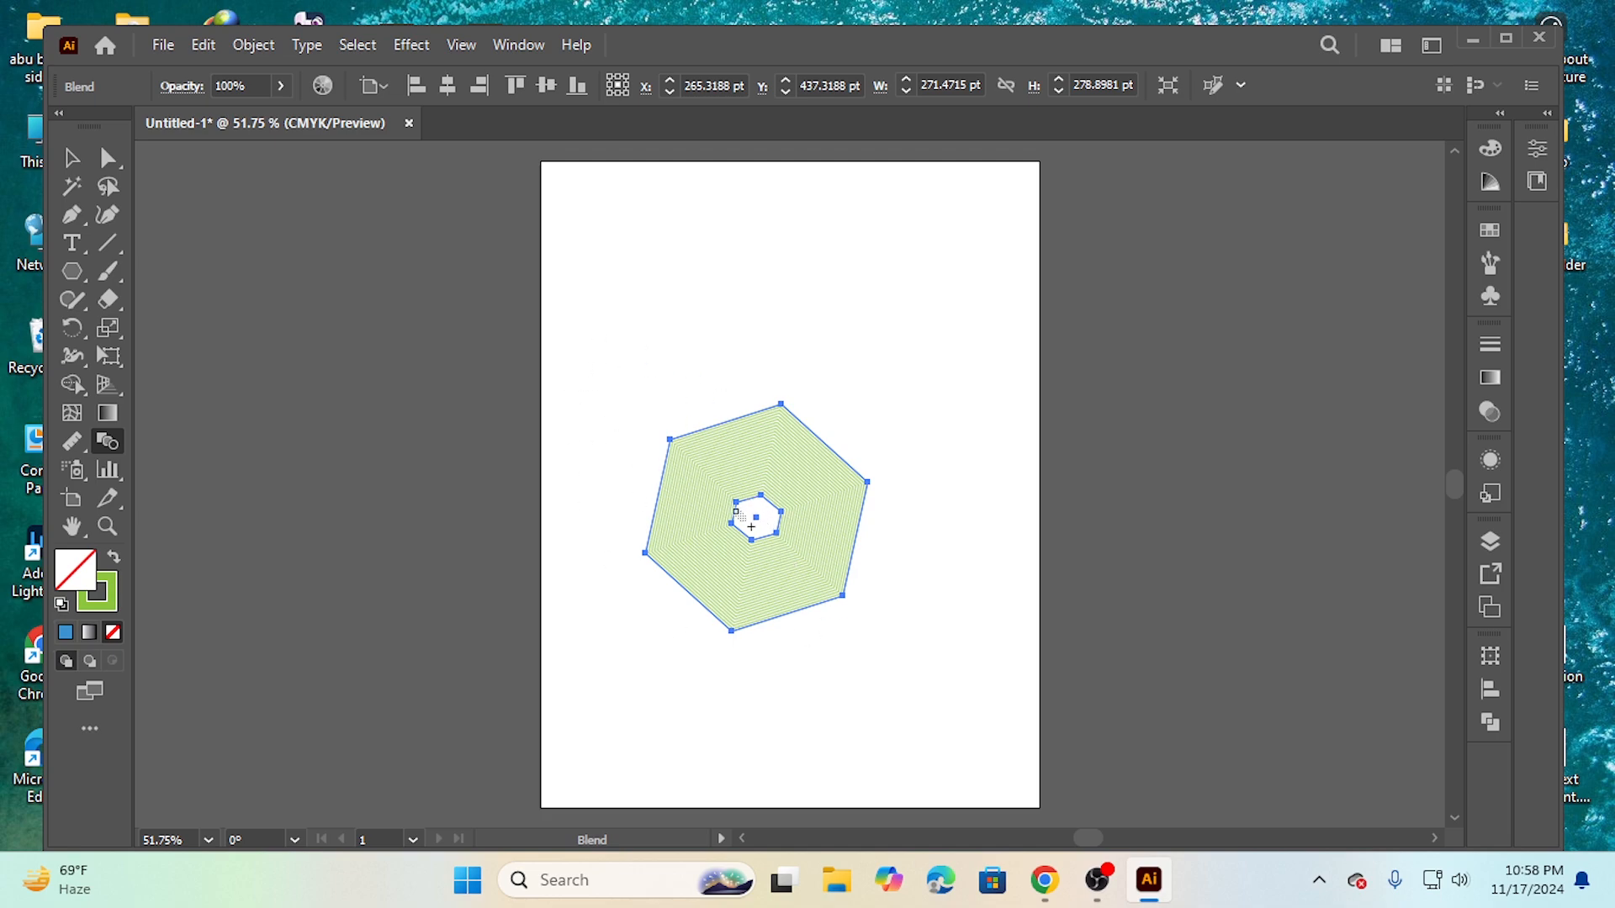
Step: Select the hexagon blend and delete it from the artboard
{"action": "left_click", "coordinate": [71, 158]}
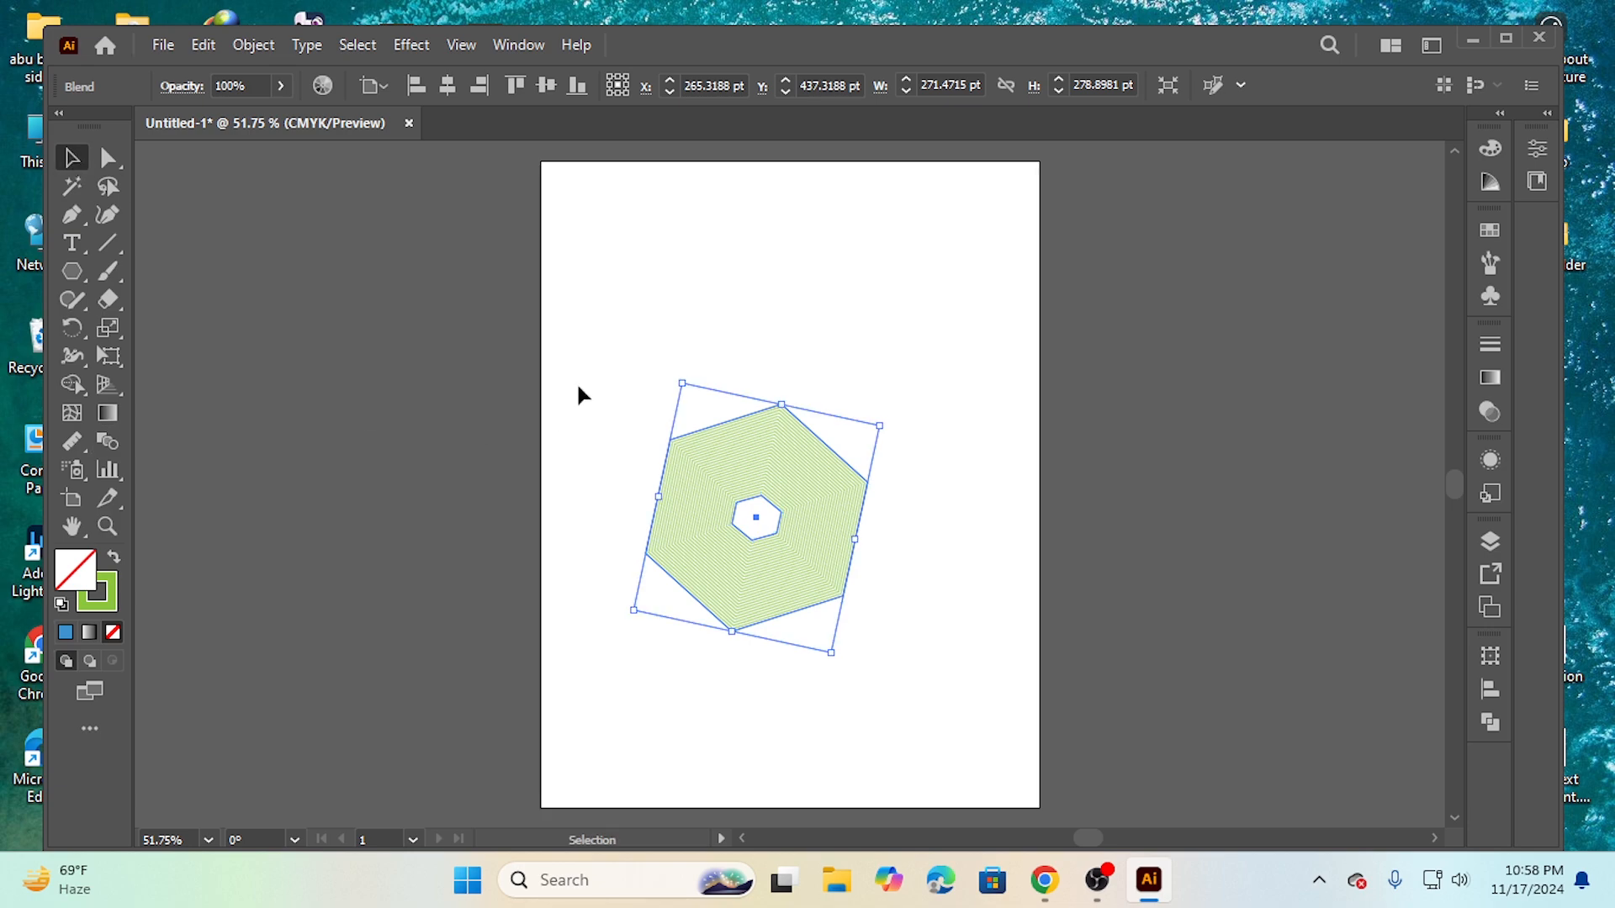
{"action": "left_click_drag", "start_coordinate": [524, 320], "coordinate": [858, 655]}
{"action": "key", "text": "Delete"}
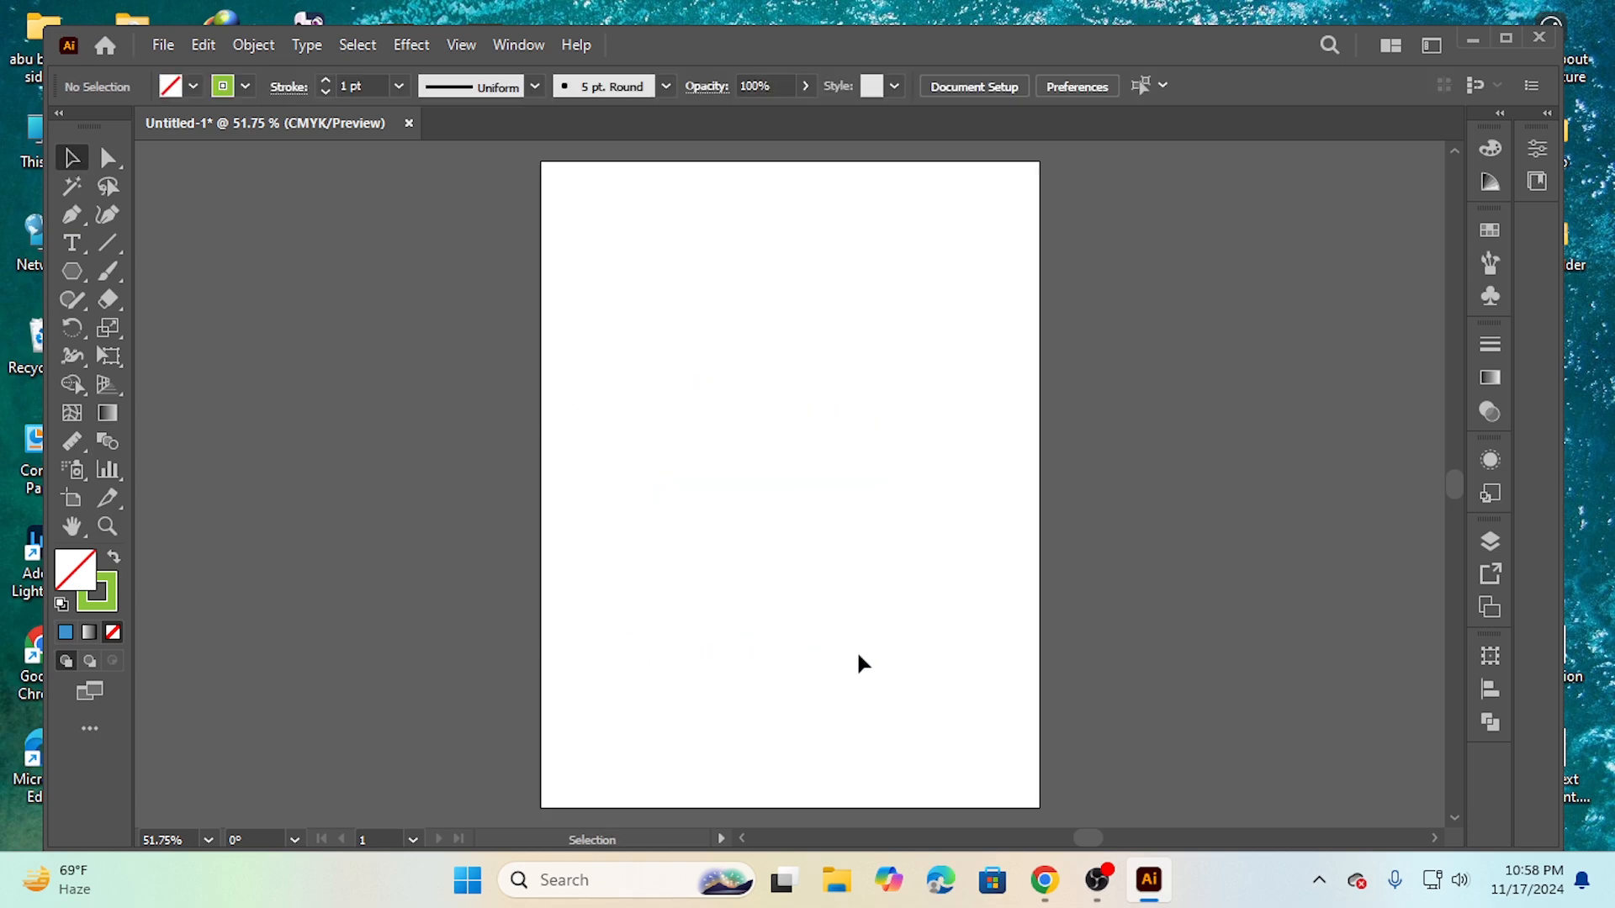
Step: Draw a rectangle about 197 by 181 pt in the upper middle of the artboard and a small tilted rectangle inside it
{"action": "left_click", "coordinate": [78, 268]}
{"action": "left_click_drag", "start_coordinate": [74, 269], "coordinate": [153, 270]}
{"action": "left_click_drag", "start_coordinate": [664, 343], "coordinate": [826, 491]}
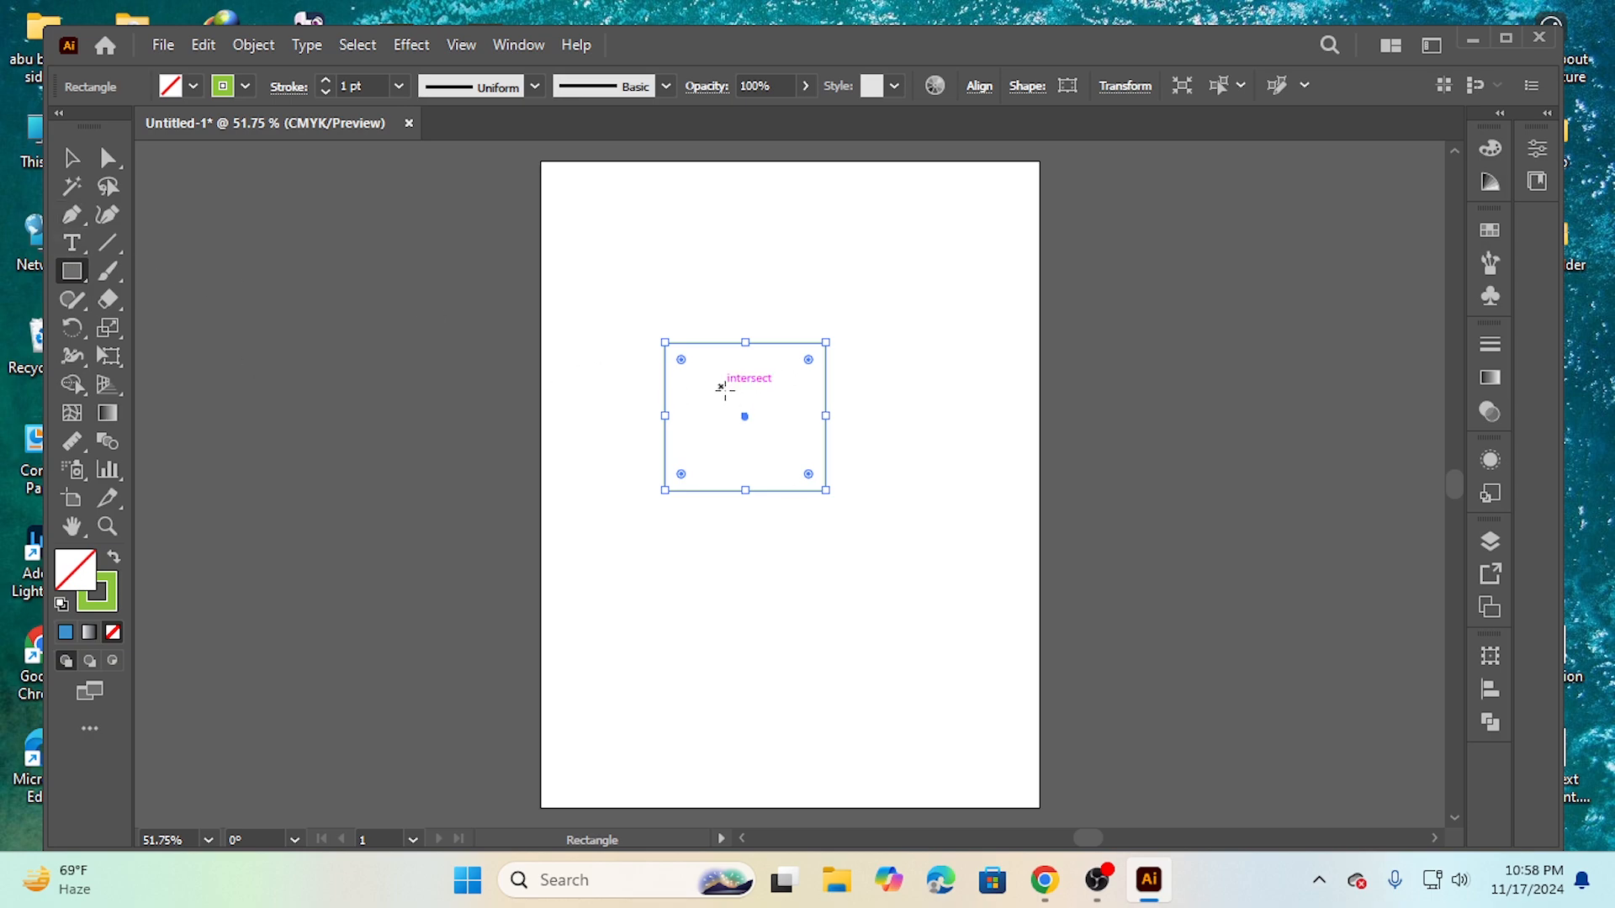
{"action": "left_click_drag", "start_coordinate": [721, 388], "coordinate": [740, 434]}
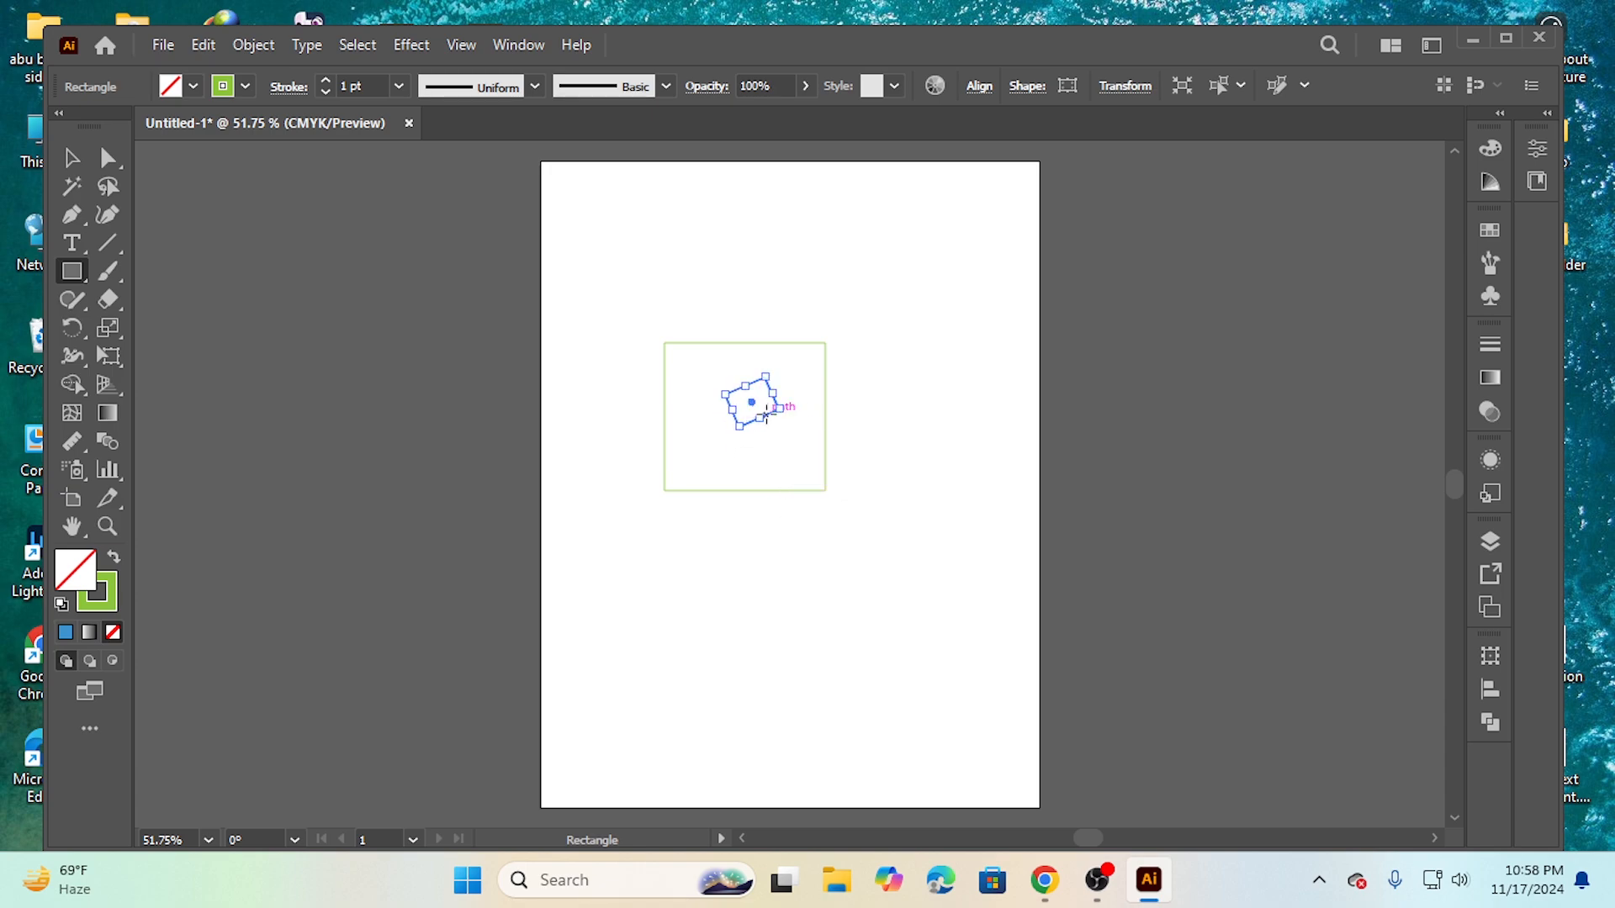
{"action": "left_click", "coordinate": [773, 403]}
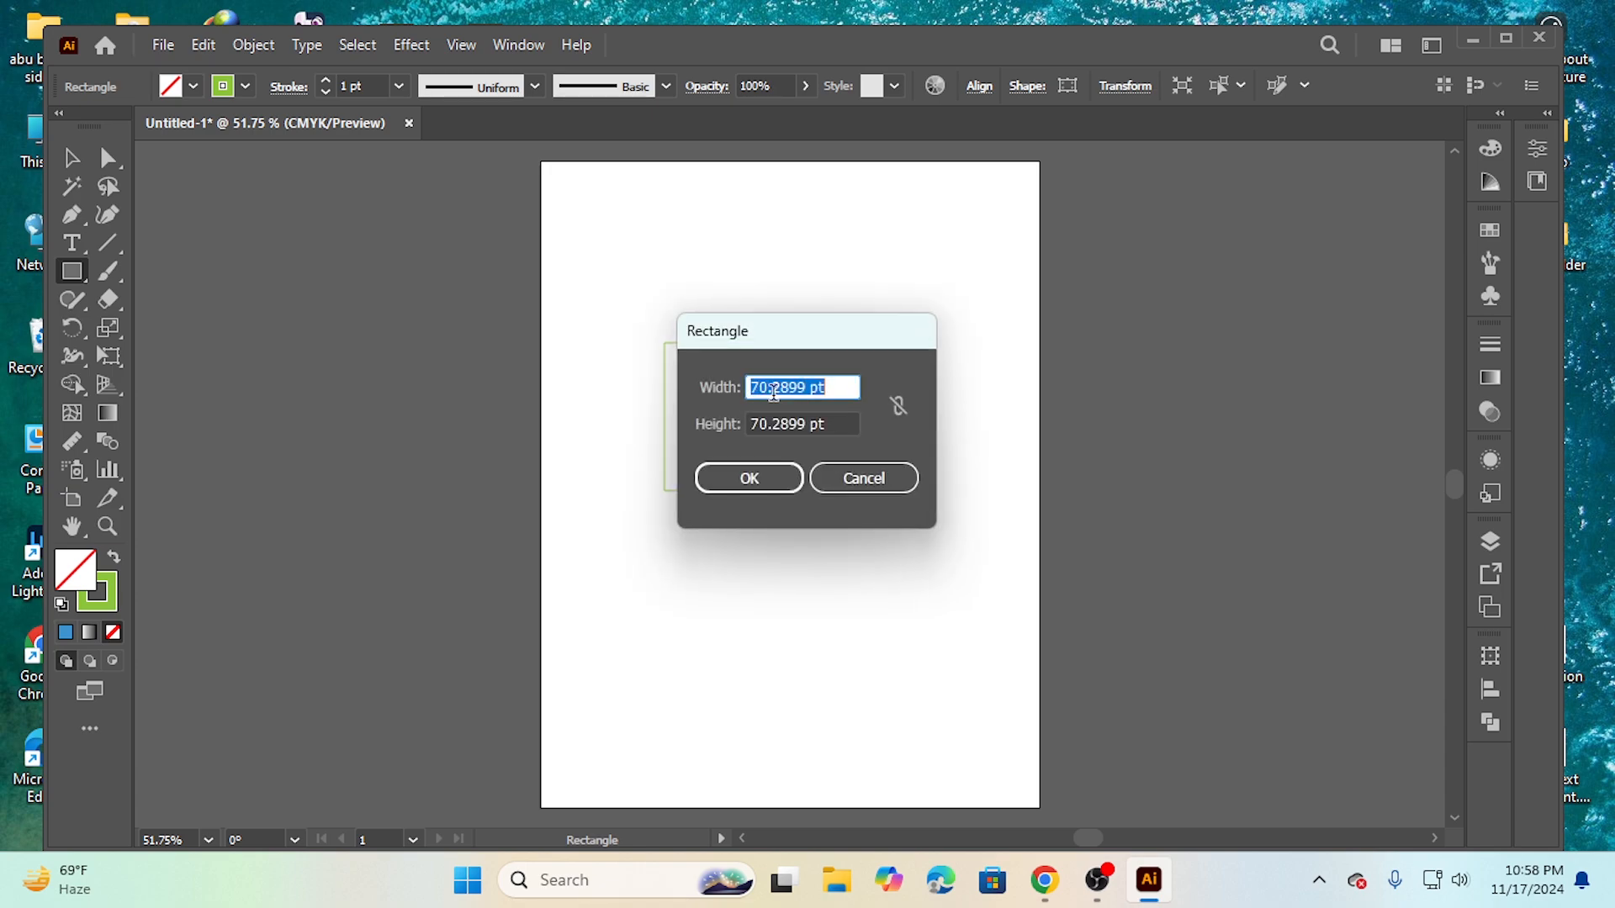
{"action": "left_click", "coordinate": [749, 478]}
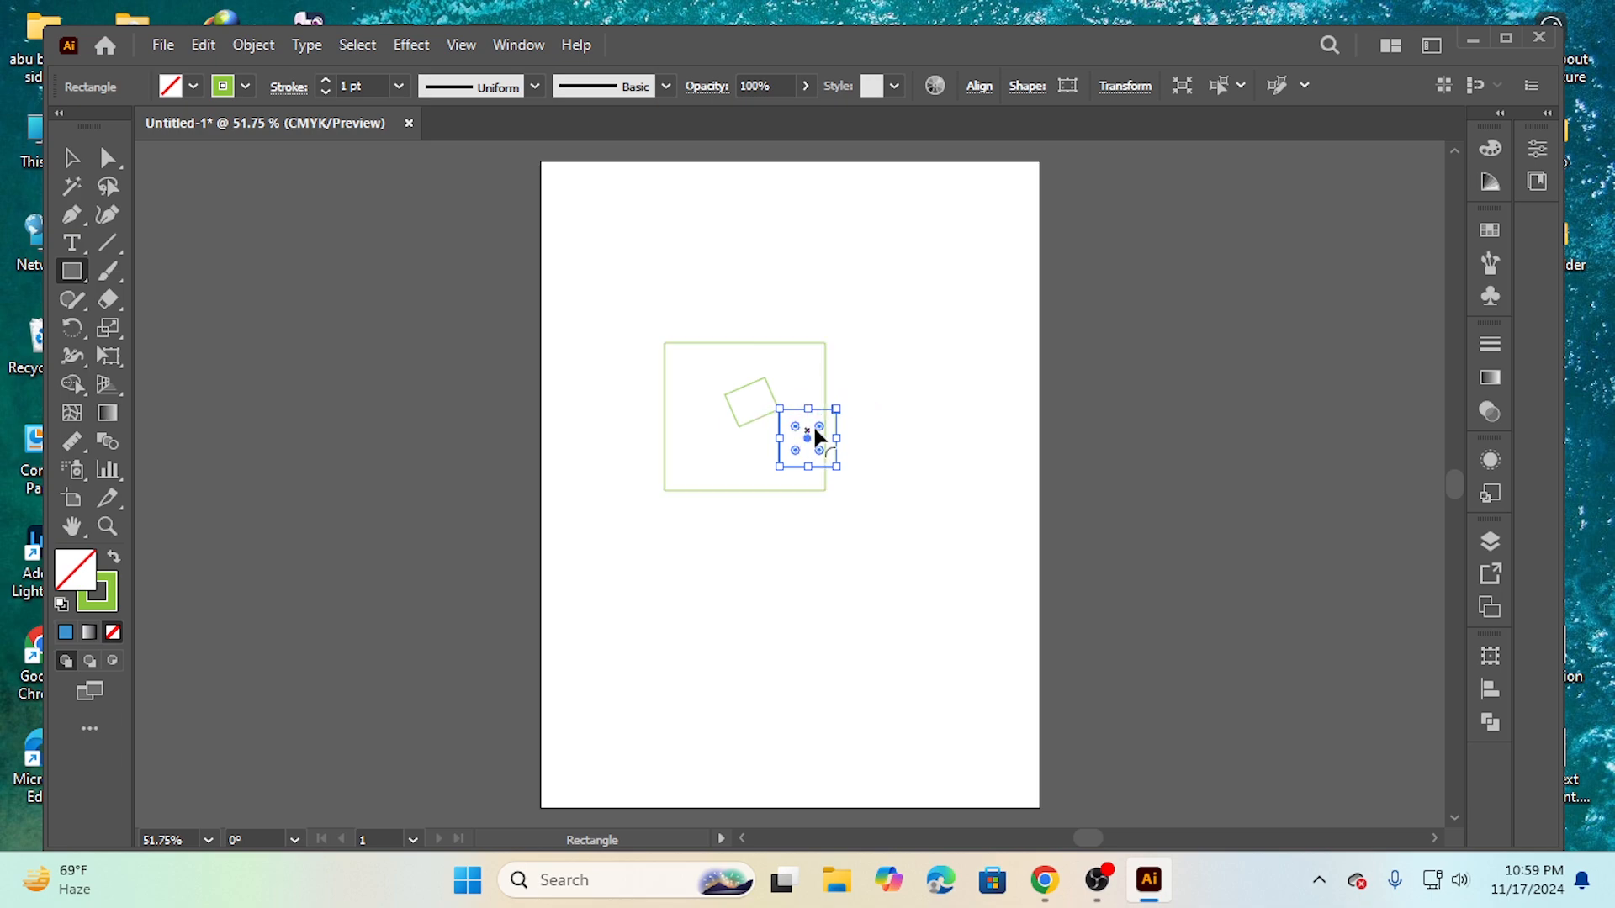
{"action": "key", "text": "Delete"}
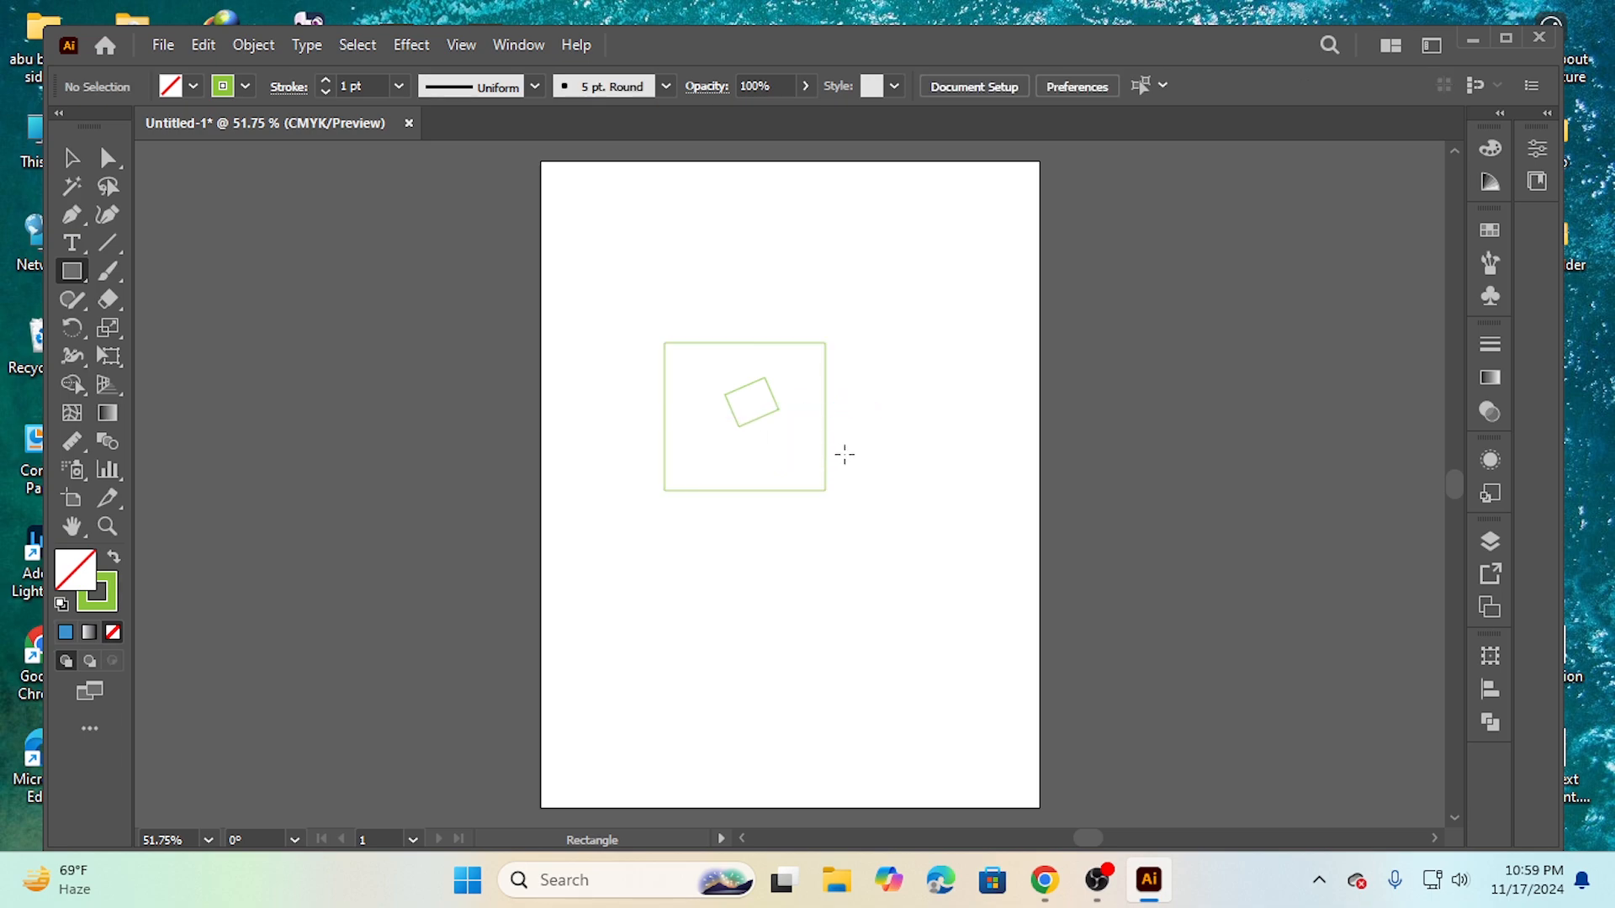
{"action": "left_click", "coordinate": [757, 394]}
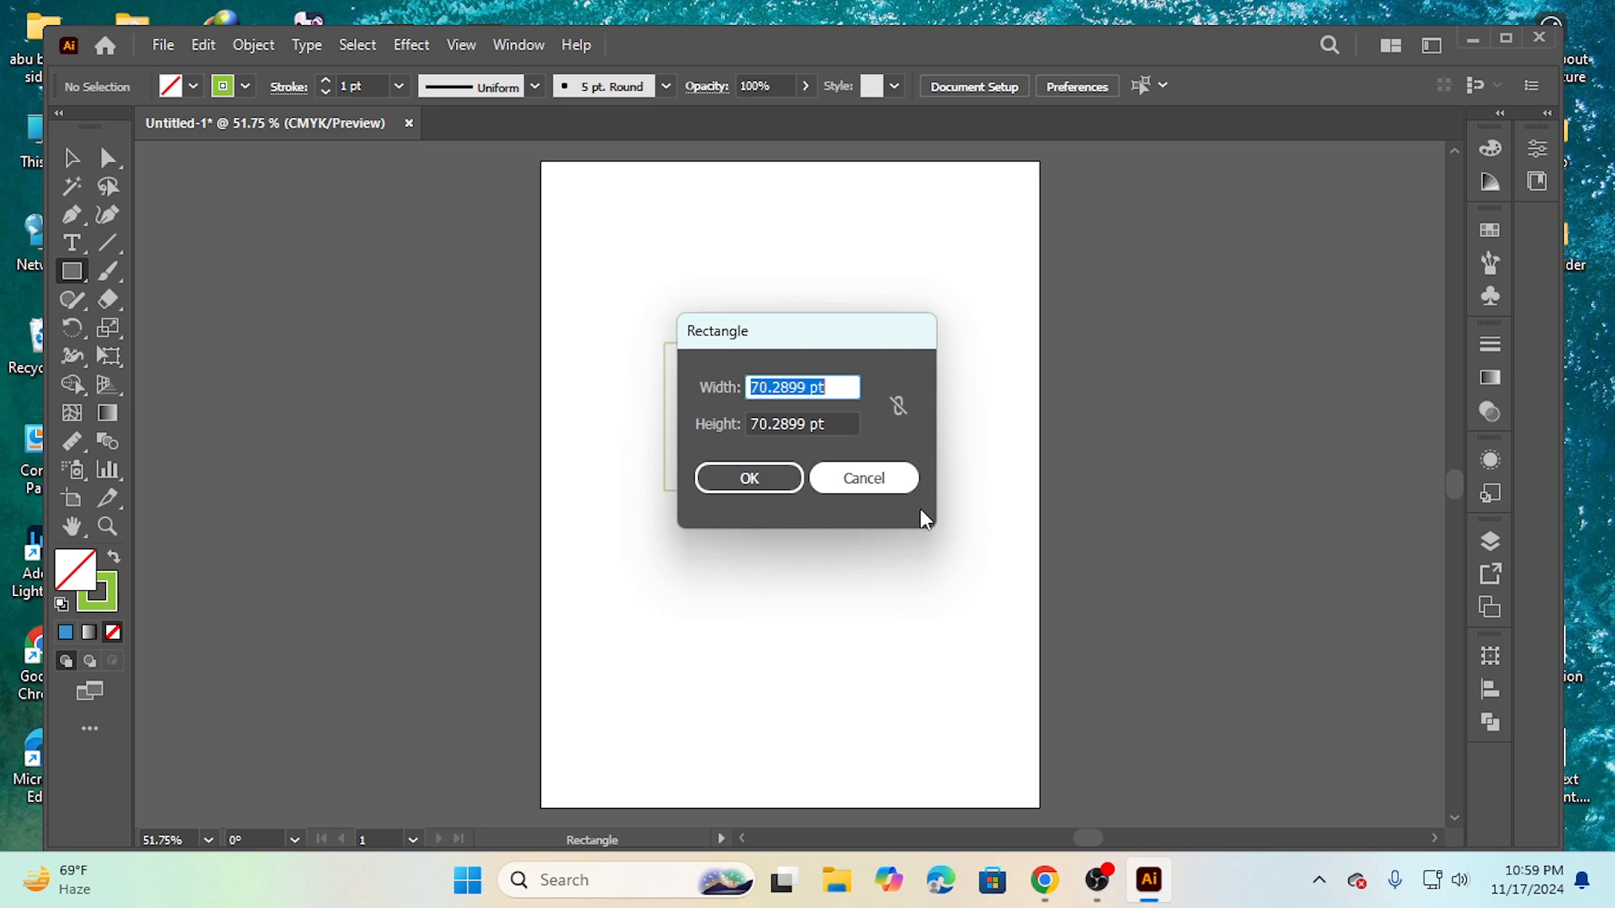
{"action": "left_click", "coordinate": [766, 478]}
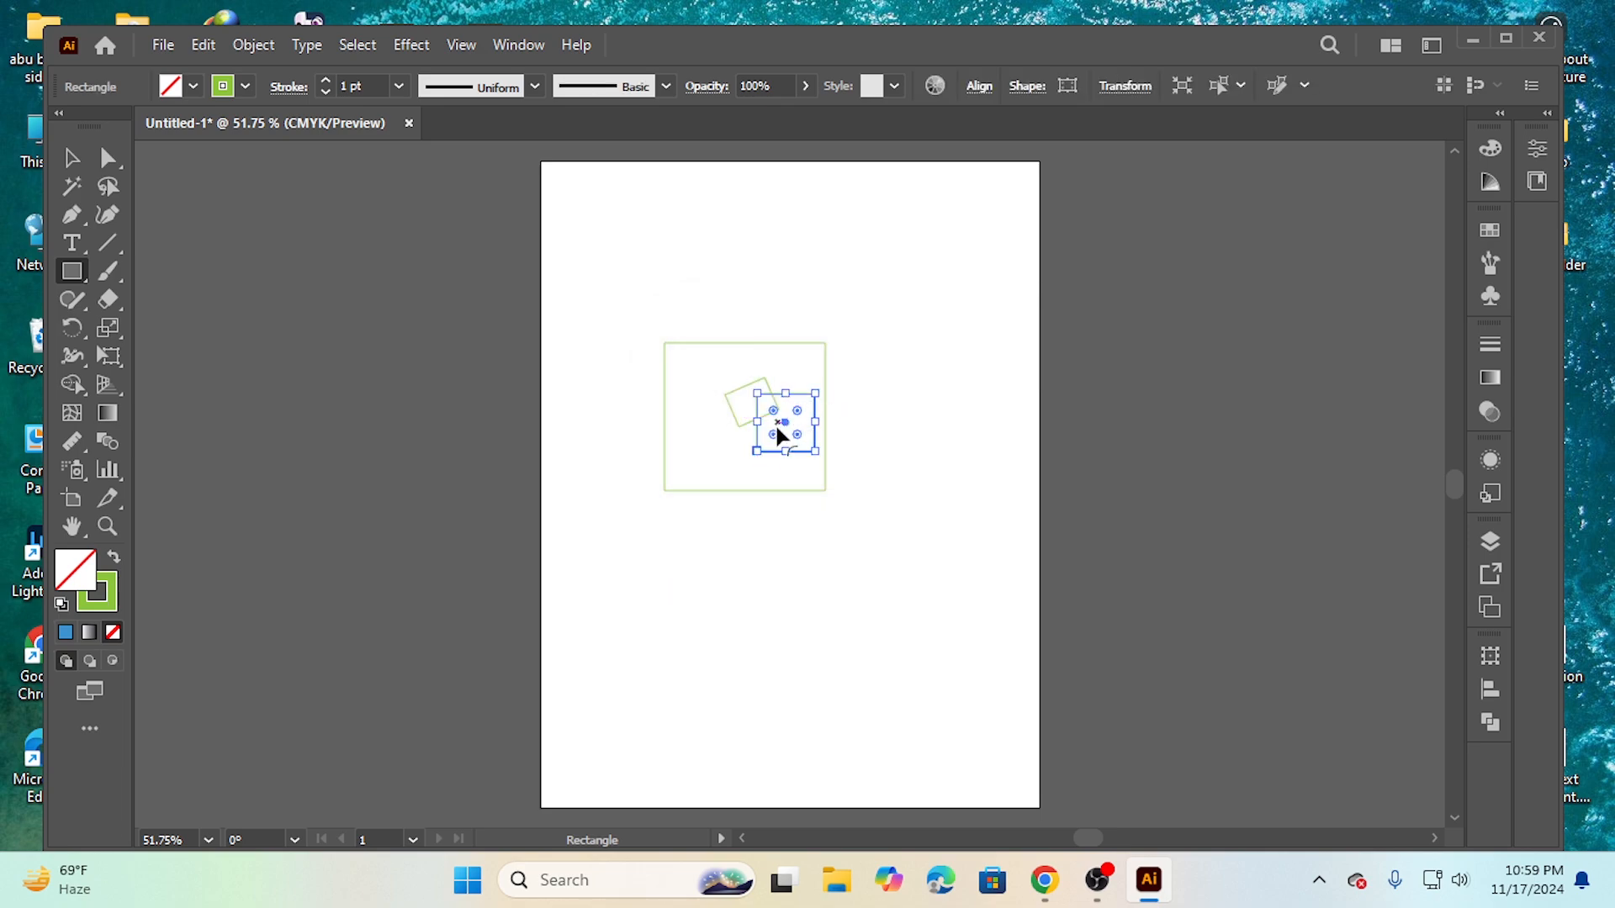
{"action": "key", "text": "Delete"}
Step: Resize the small tilted rectangle to a nearly square shape and move it to the centre of the large rectangle
{"action": "left_click", "coordinate": [73, 159]}
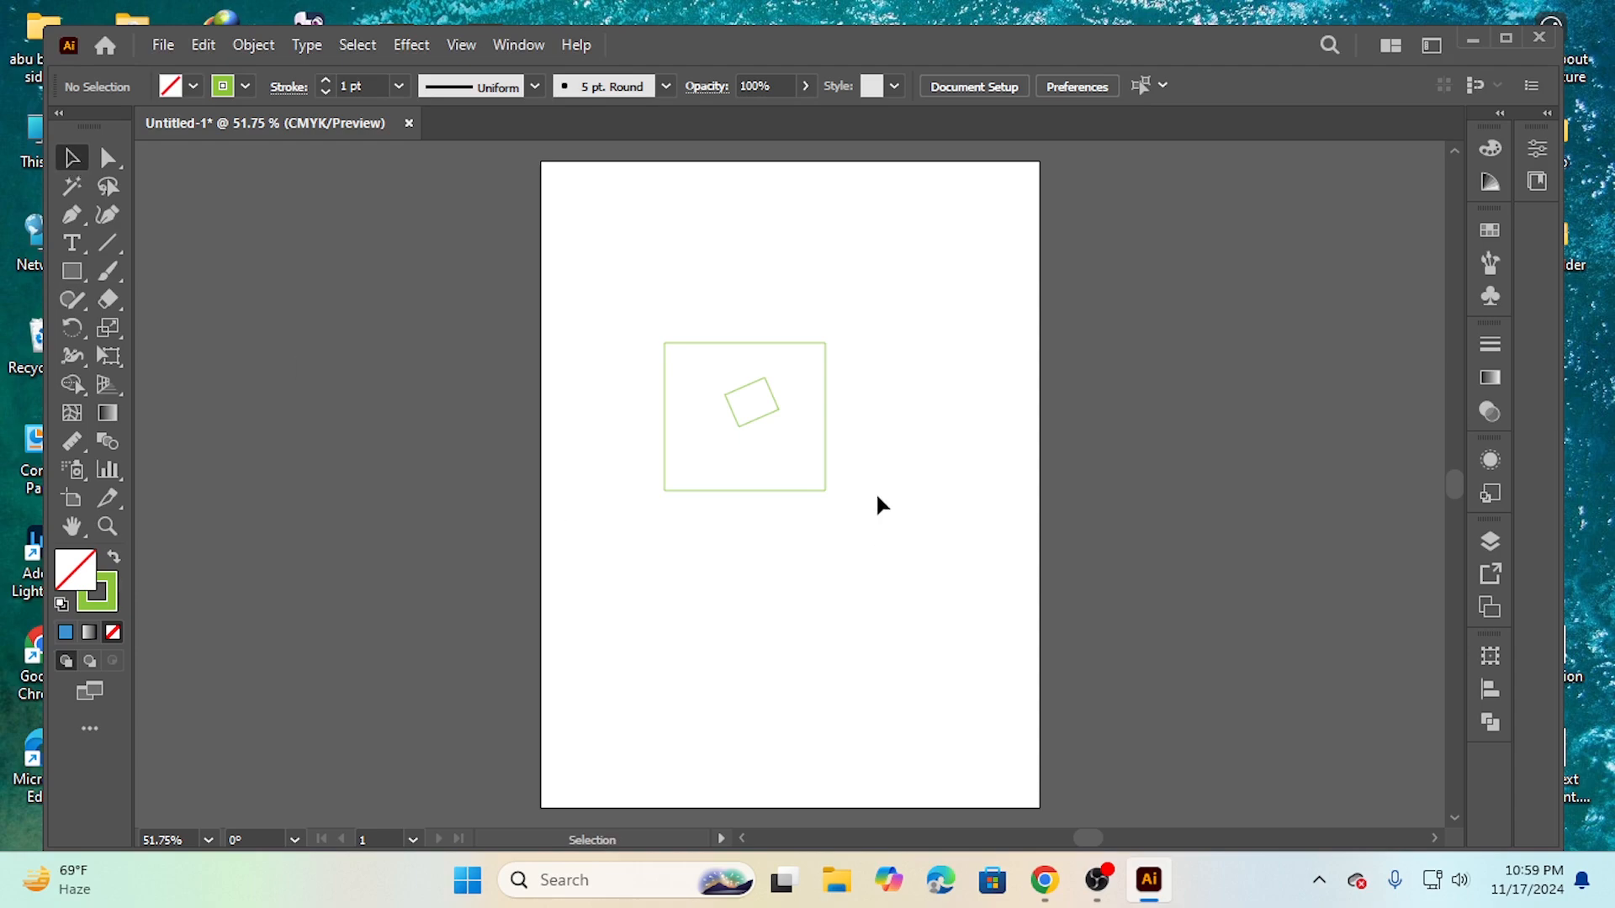
{"action": "left_click", "coordinate": [751, 401]}
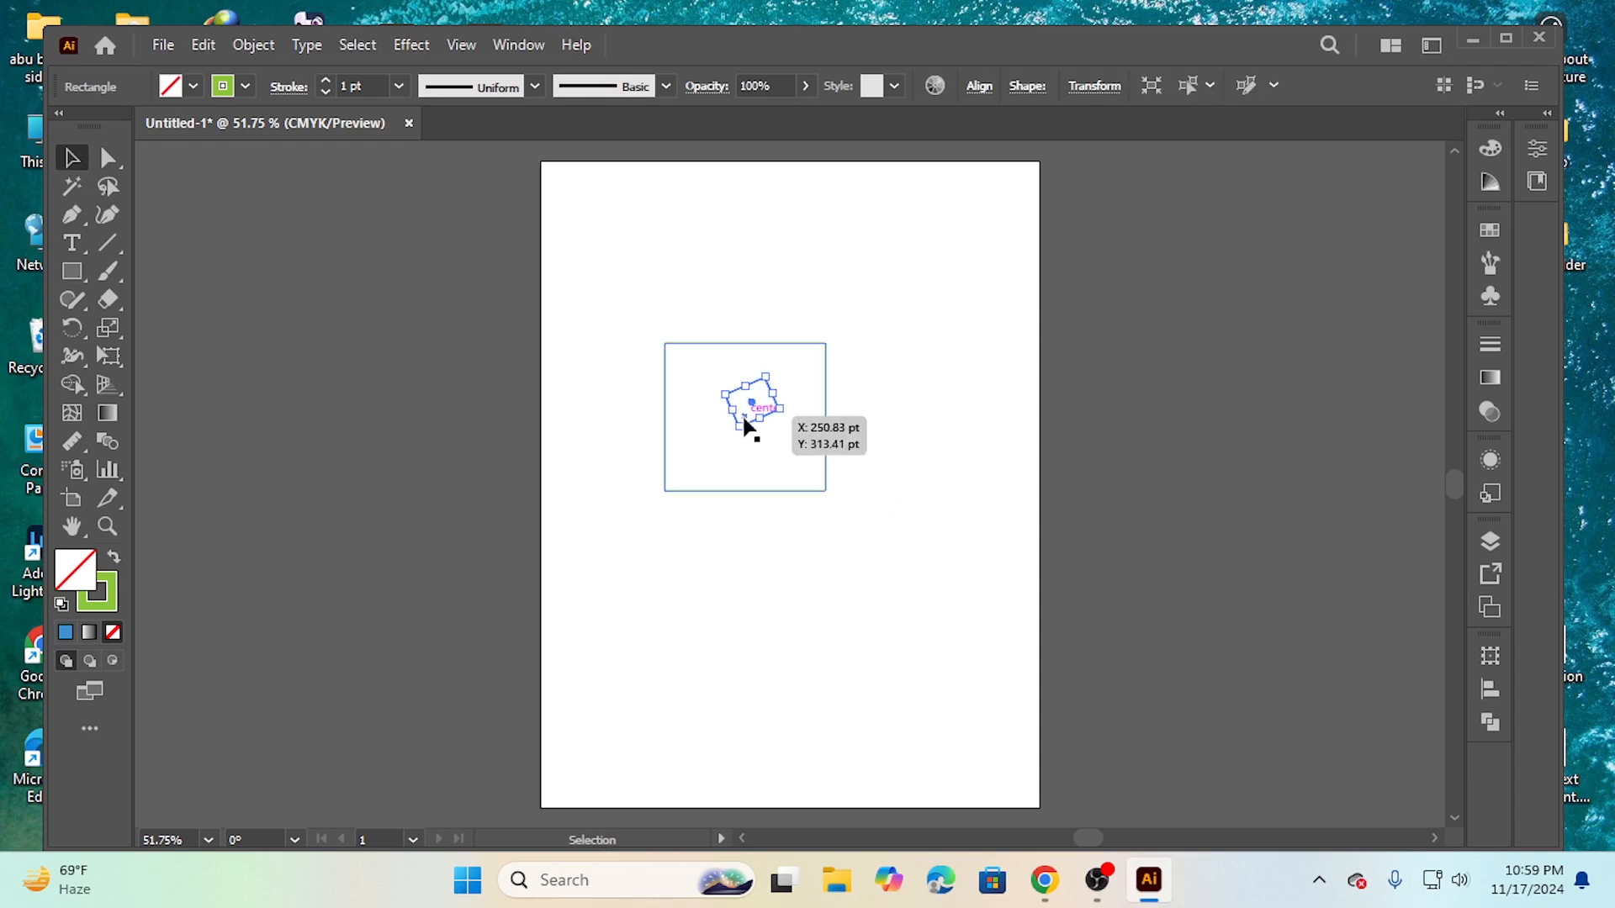
{"action": "left_click_drag", "start_coordinate": [774, 392], "coordinate": [748, 419]}
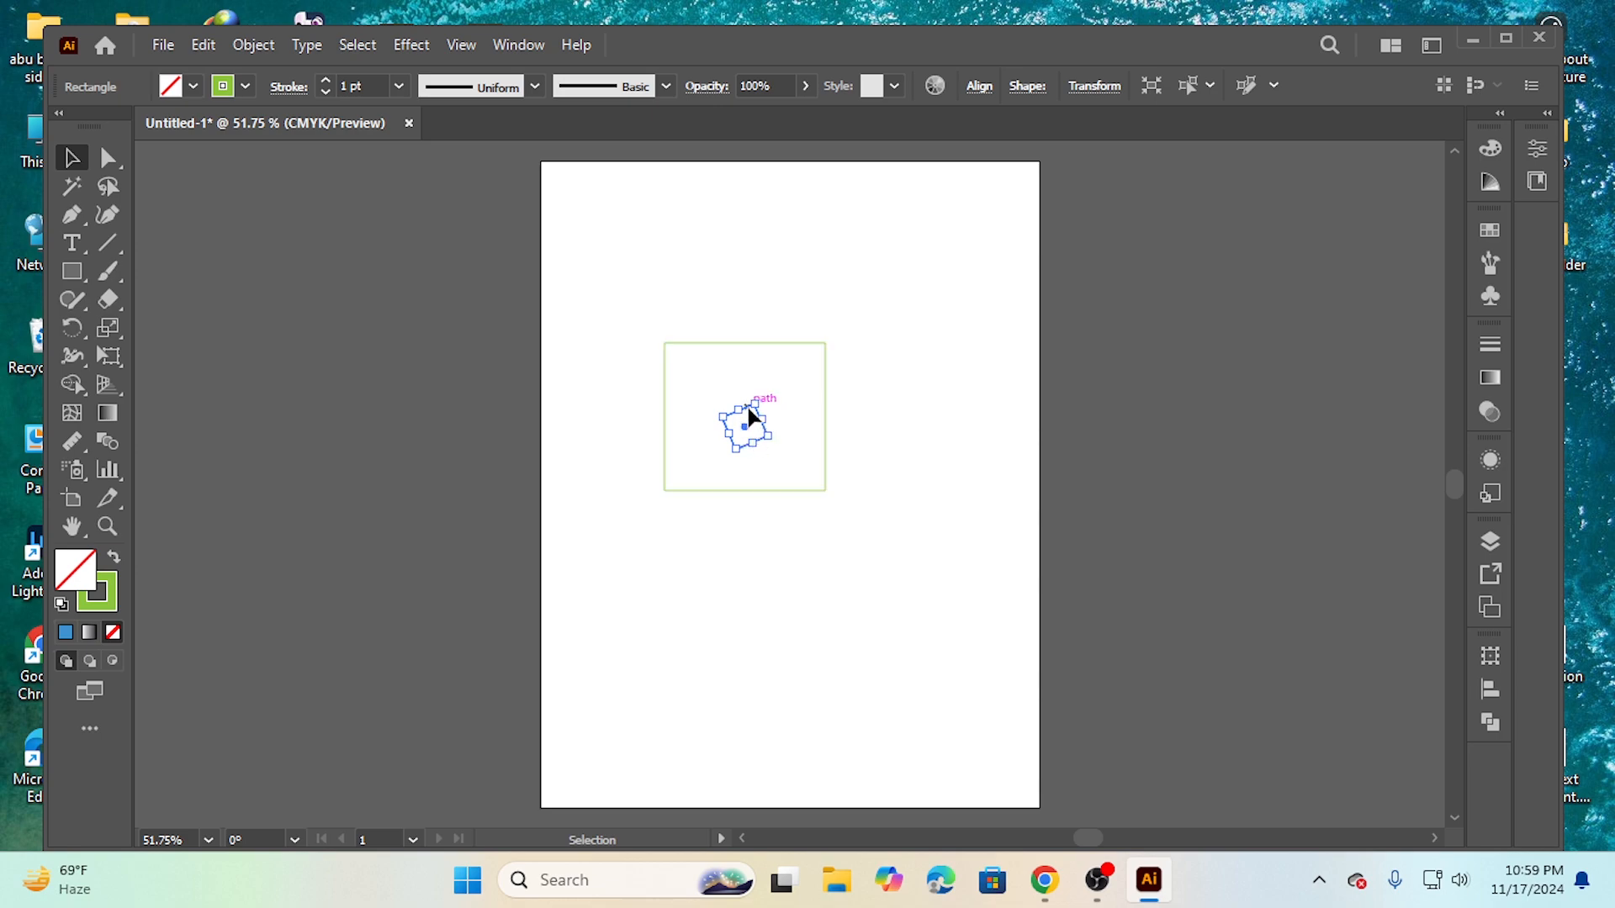
{"action": "left_click_drag", "start_coordinate": [751, 414], "coordinate": [750, 402]}
Step: Select the large rectangle together with the small tilted one and make a blend between them
{"action": "left_click", "coordinate": [738, 467], "text": "shift"}
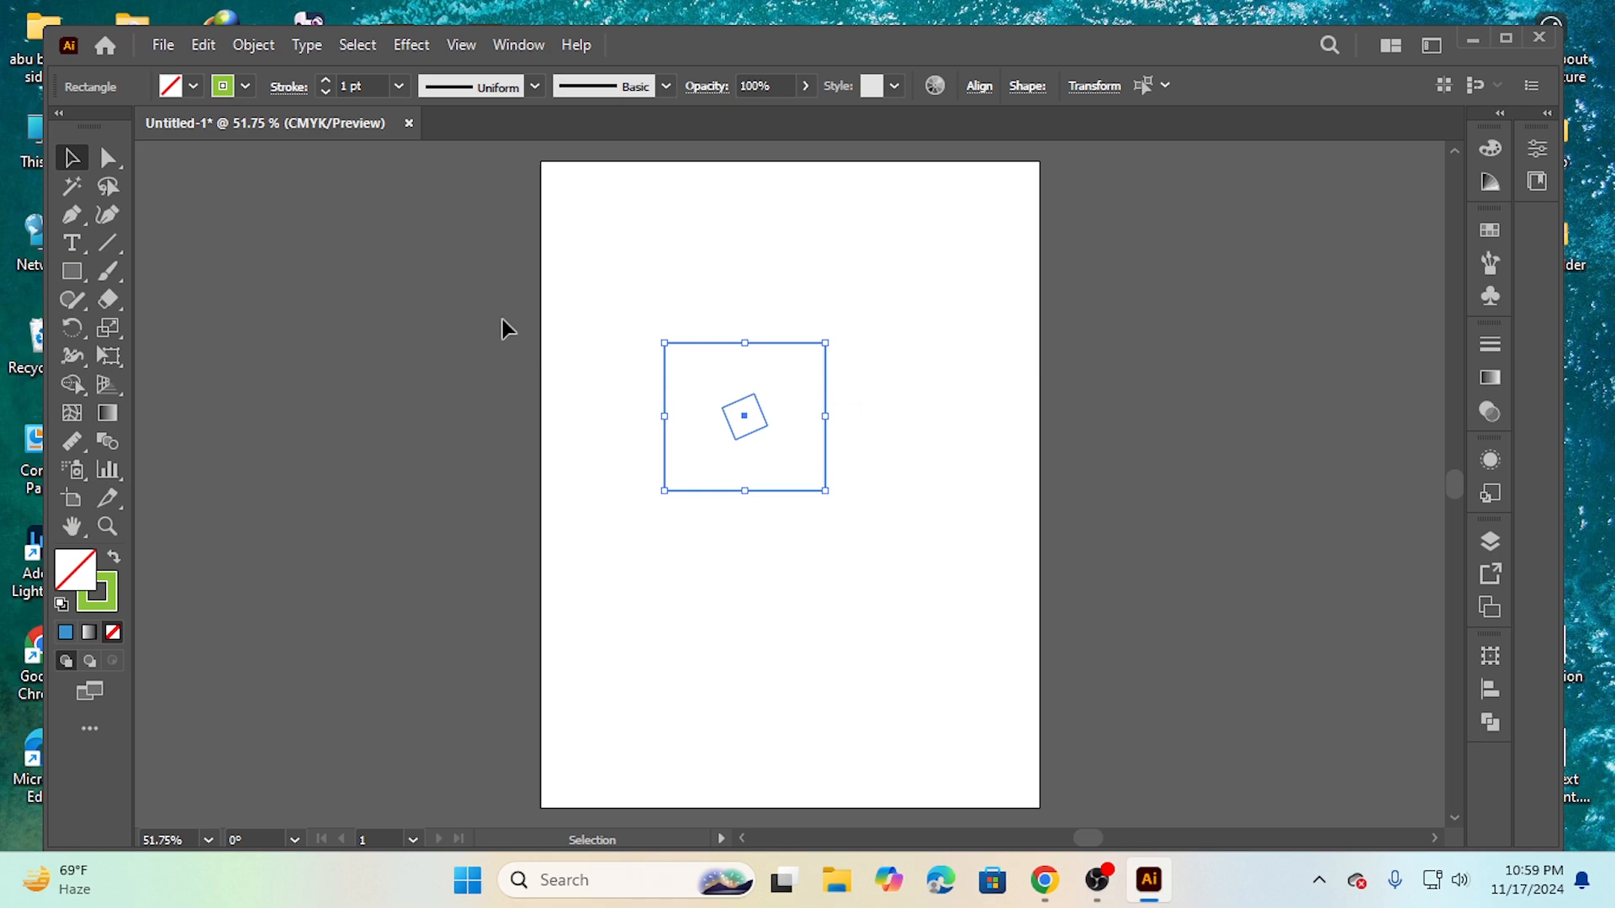
{"action": "left_click", "coordinate": [255, 45]}
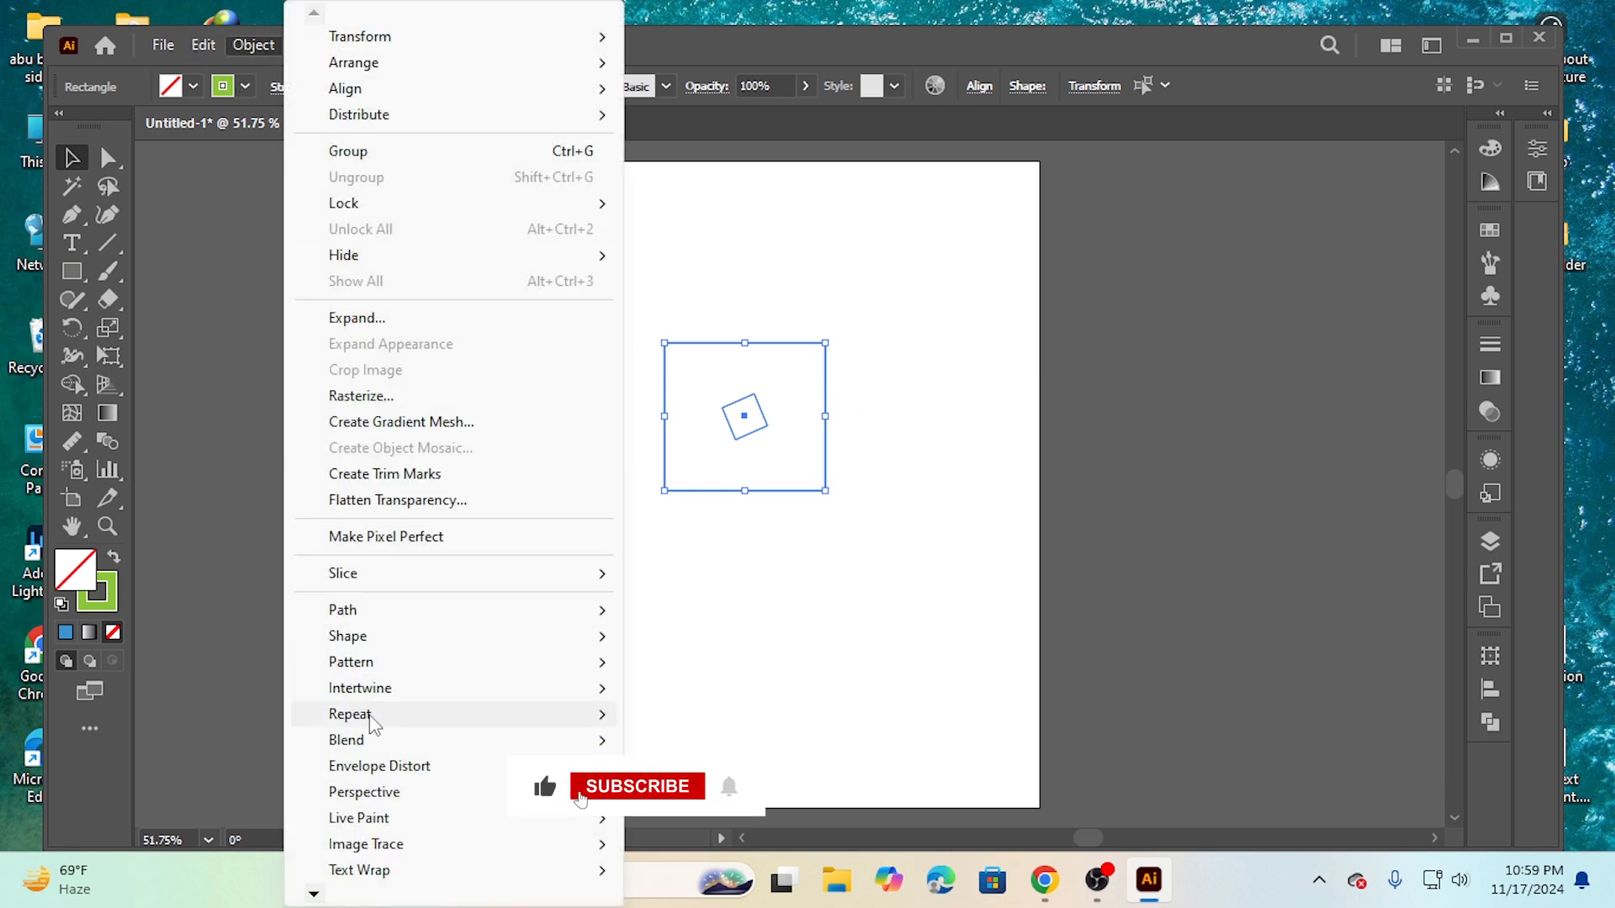
{"action": "mouse_move", "coordinate": [378, 740]}
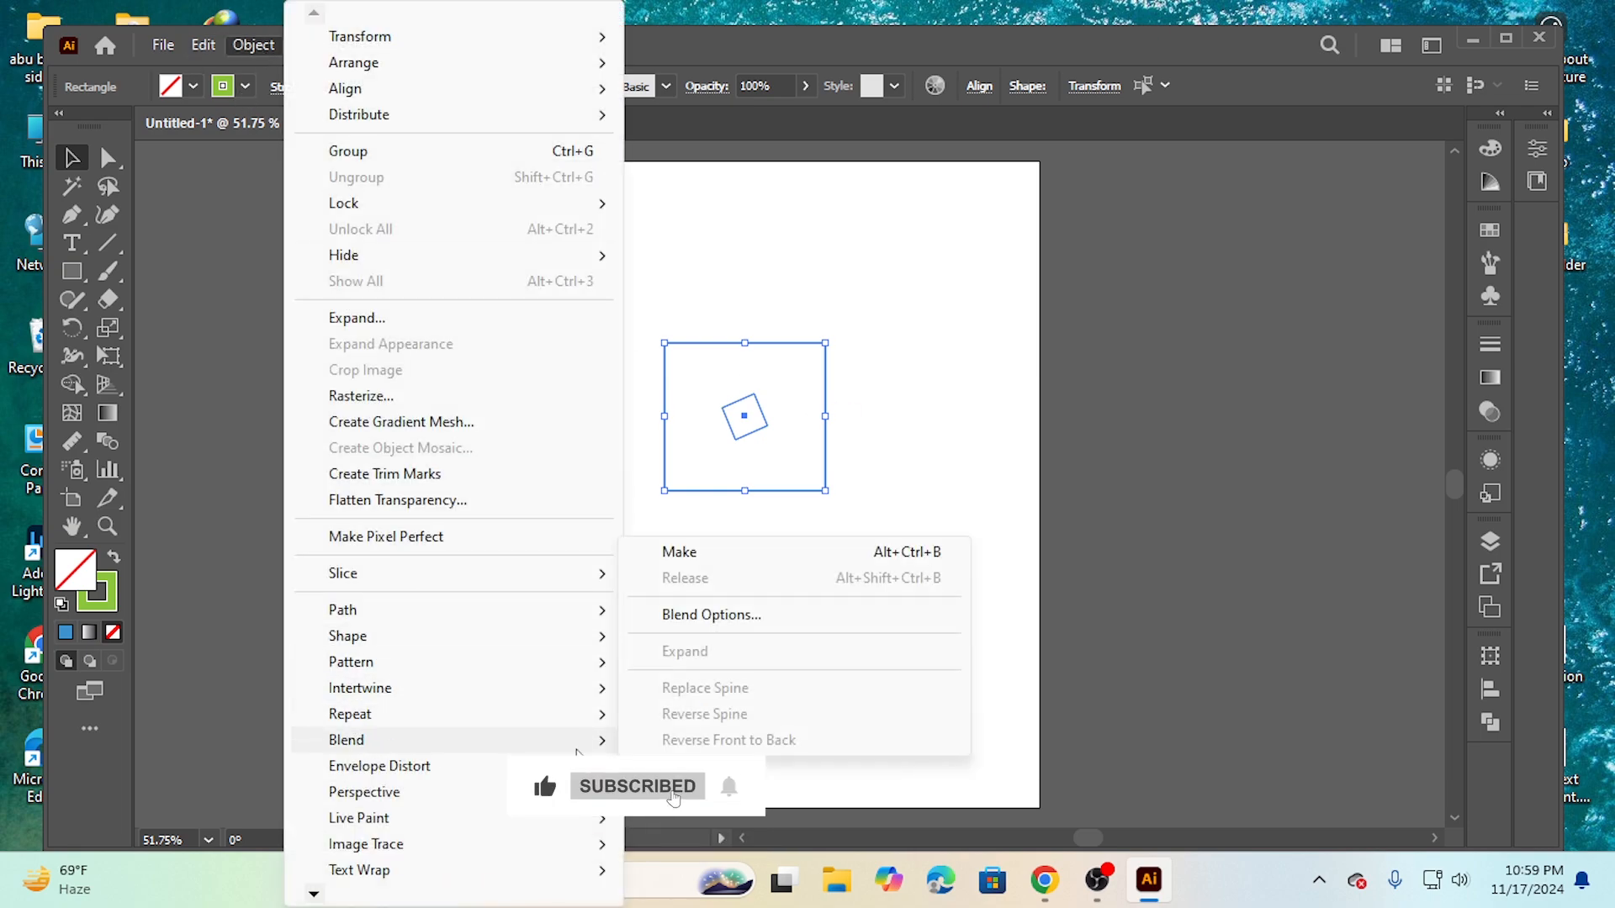
{"action": "left_click", "coordinate": [677, 553]}
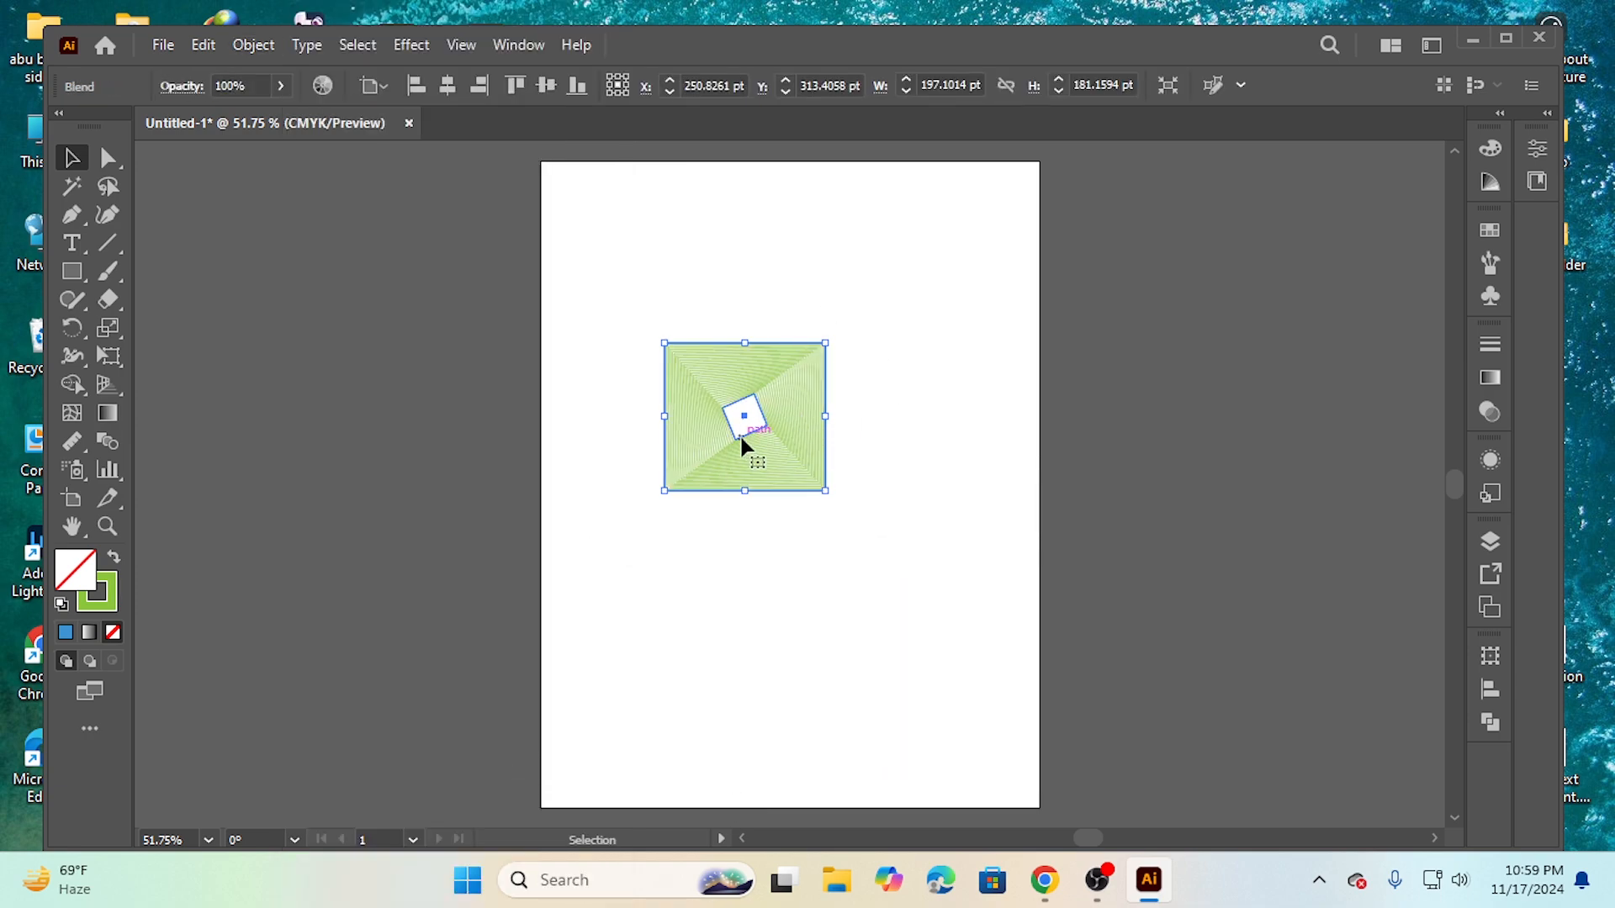
Step: Recolour the rectangle blend's stroke, trying blue and bright green shades before applying a very dark green
{"action": "left_click", "coordinate": [93, 583]}
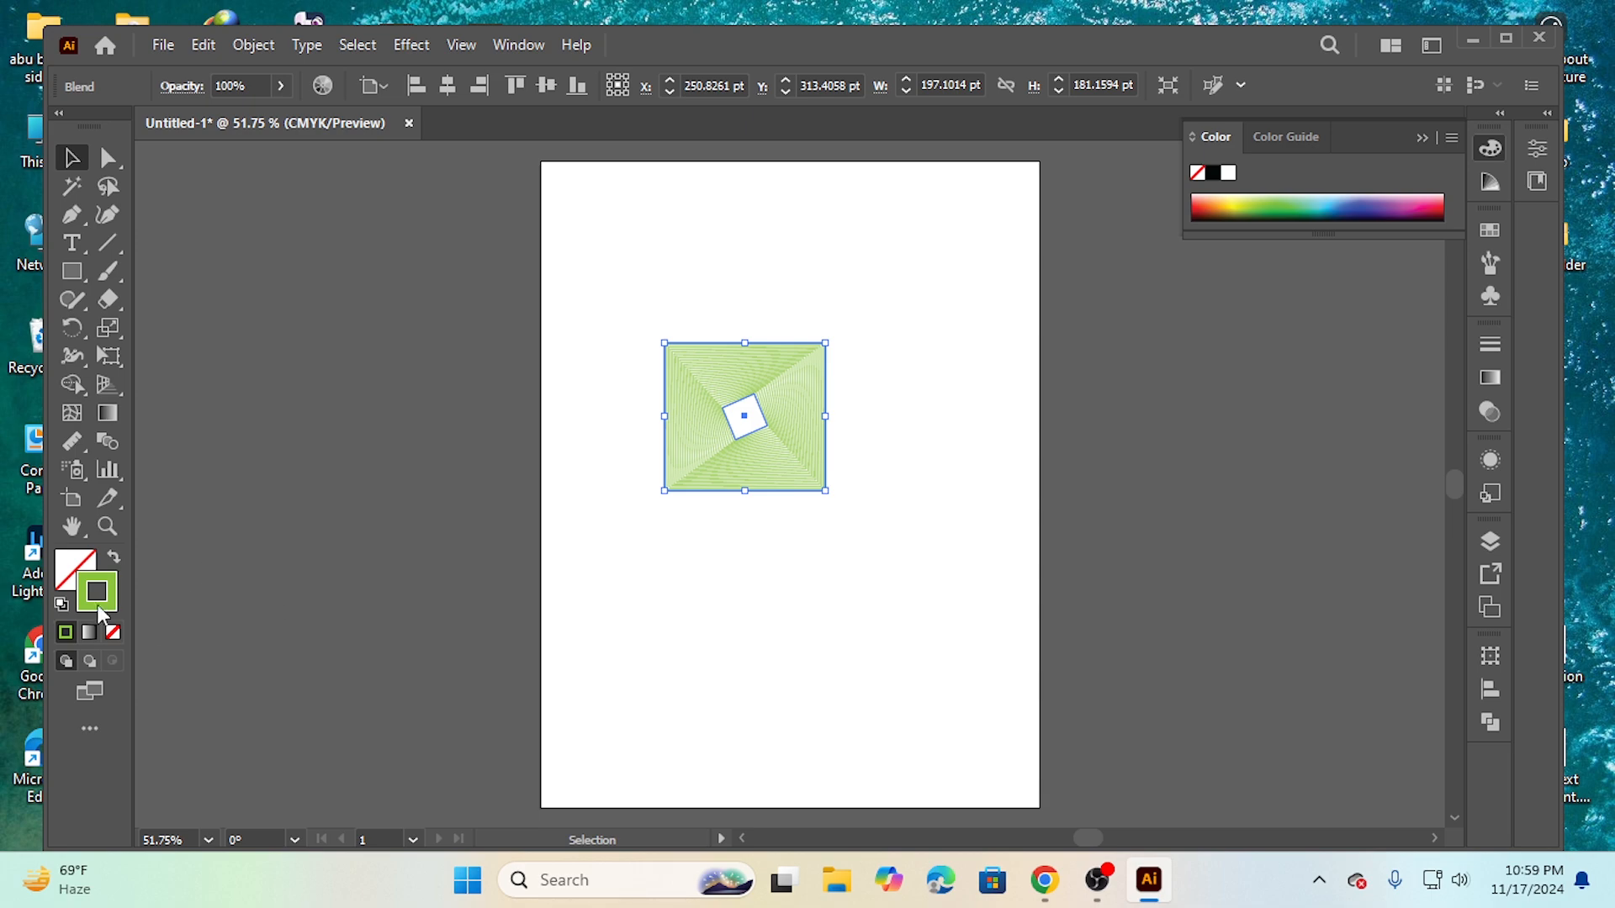
{"action": "double_click", "coordinate": [110, 583]}
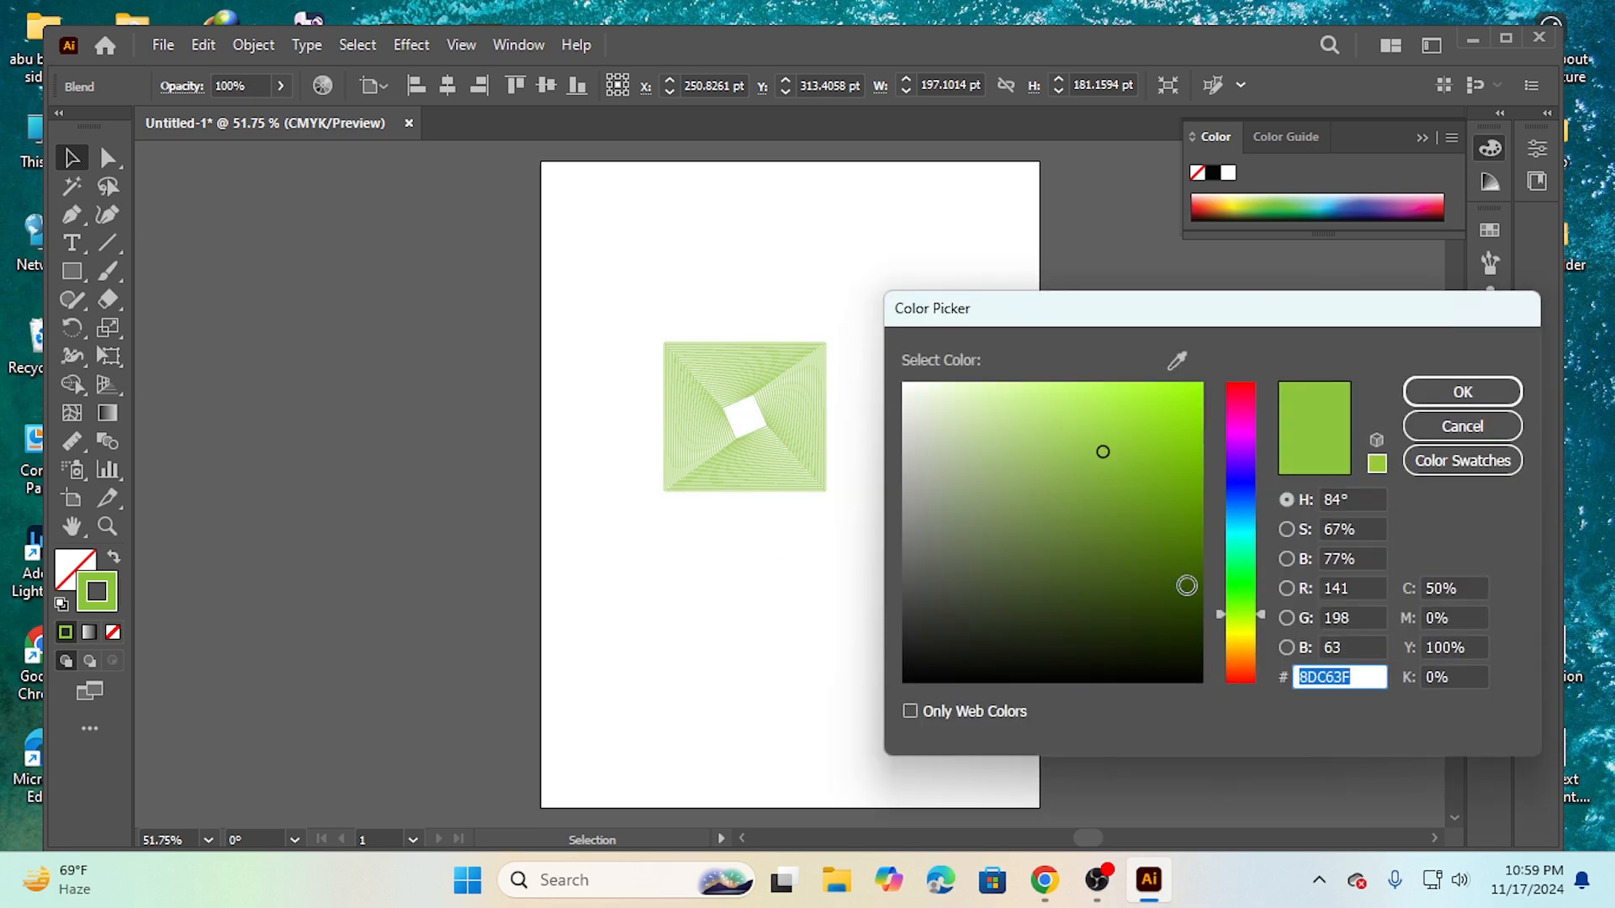
{"action": "left_click", "coordinate": [1232, 667]}
{"action": "mouse_move", "coordinate": [1167, 447]}
{"action": "left_mouse_down"}
{"action": "mouse_move", "coordinate": [1165, 408]}
{"action": "mouse_move", "coordinate": [1027, 429]}
{"action": "mouse_move", "coordinate": [990, 458]}
{"action": "mouse_move", "coordinate": [1100, 535]}
{"action": "mouse_move", "coordinate": [1170, 544]}
{"action": "mouse_move", "coordinate": [1165, 427]}
{"action": "mouse_move", "coordinate": [1178, 542]}
{"action": "left_mouse_up"}
{"action": "left_click", "coordinate": [1227, 472]}
{"action": "left_click", "coordinate": [1118, 567]}
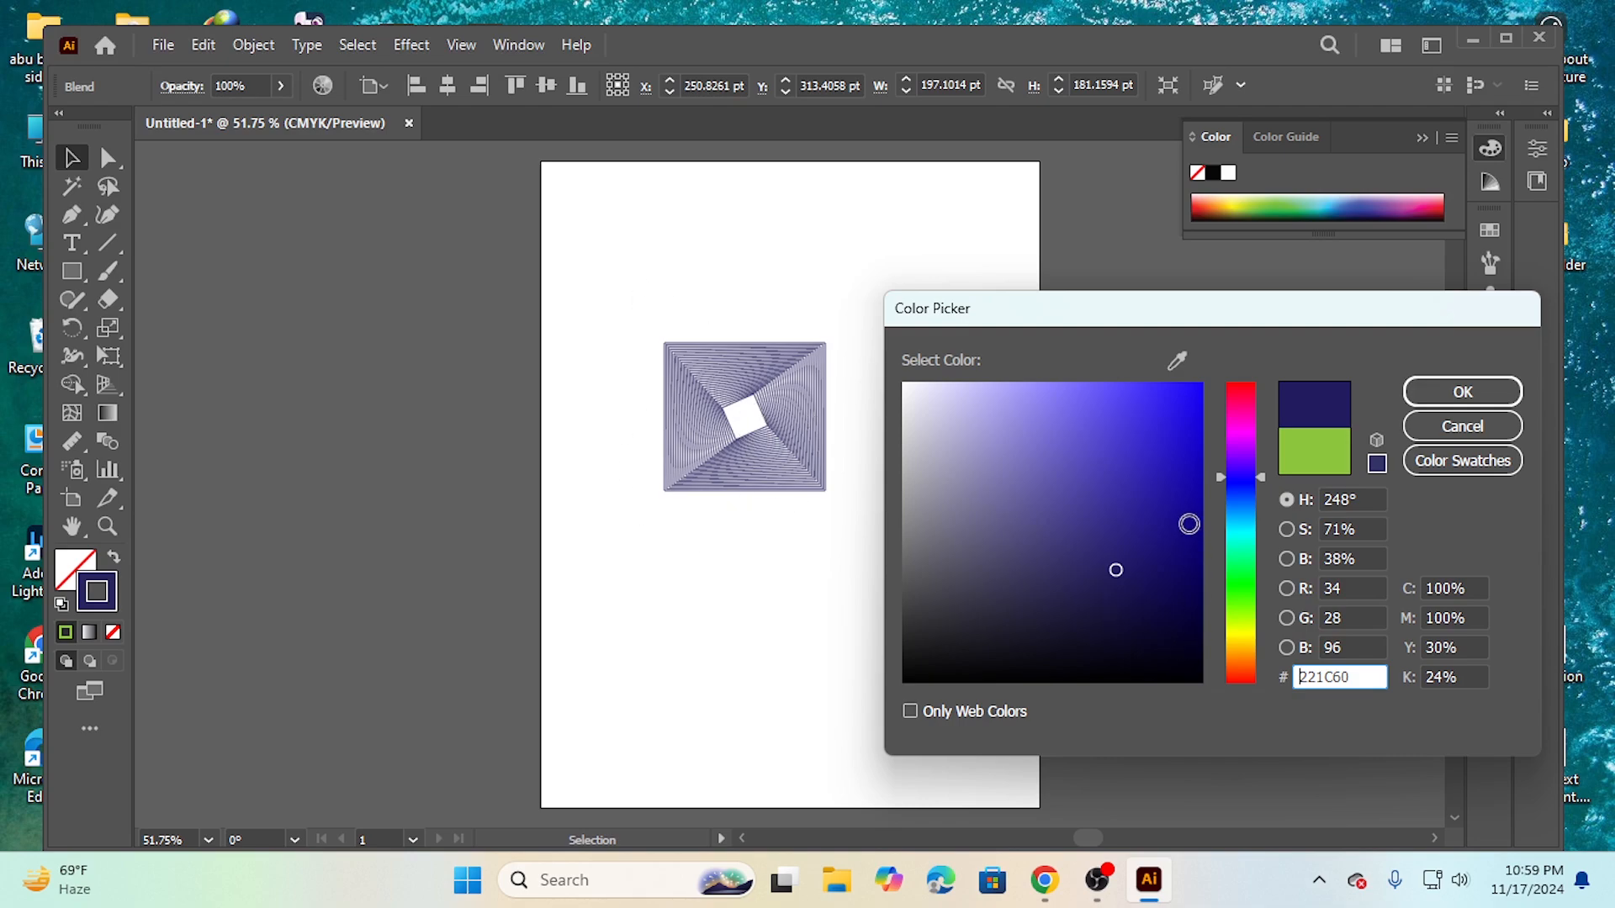
{"action": "left_click", "coordinate": [1188, 527]}
{"action": "left_click", "coordinate": [1143, 446]}
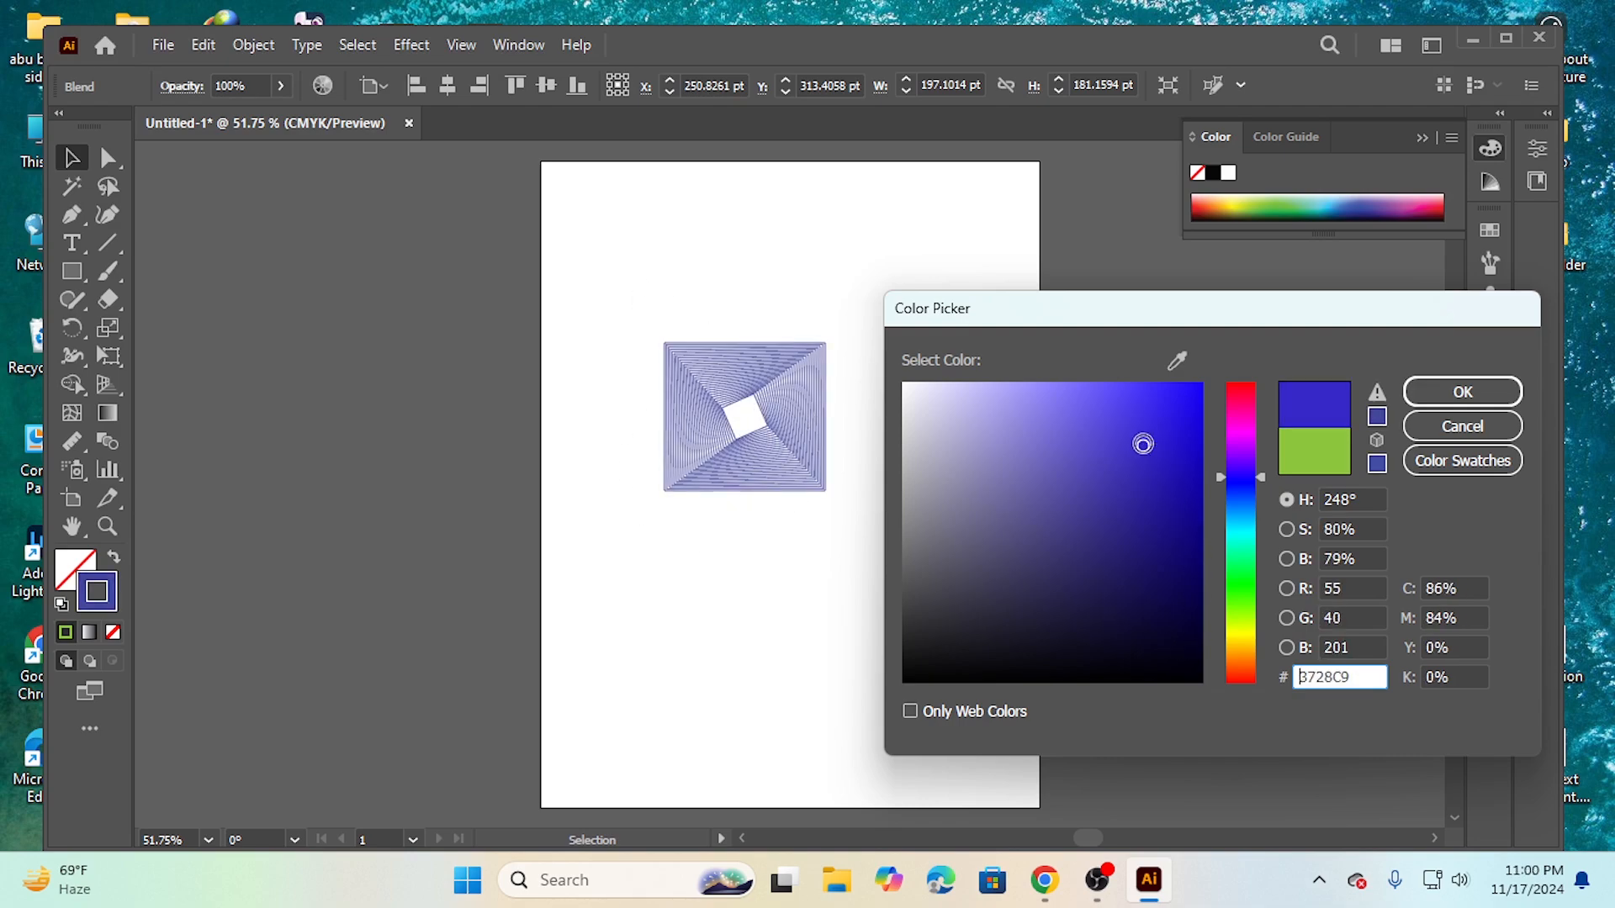
{"action": "left_click", "coordinate": [1240, 587]}
{"action": "left_click", "coordinate": [1179, 507]}
{"action": "left_click", "coordinate": [1198, 418]}
{"action": "left_click", "coordinate": [1128, 412]}
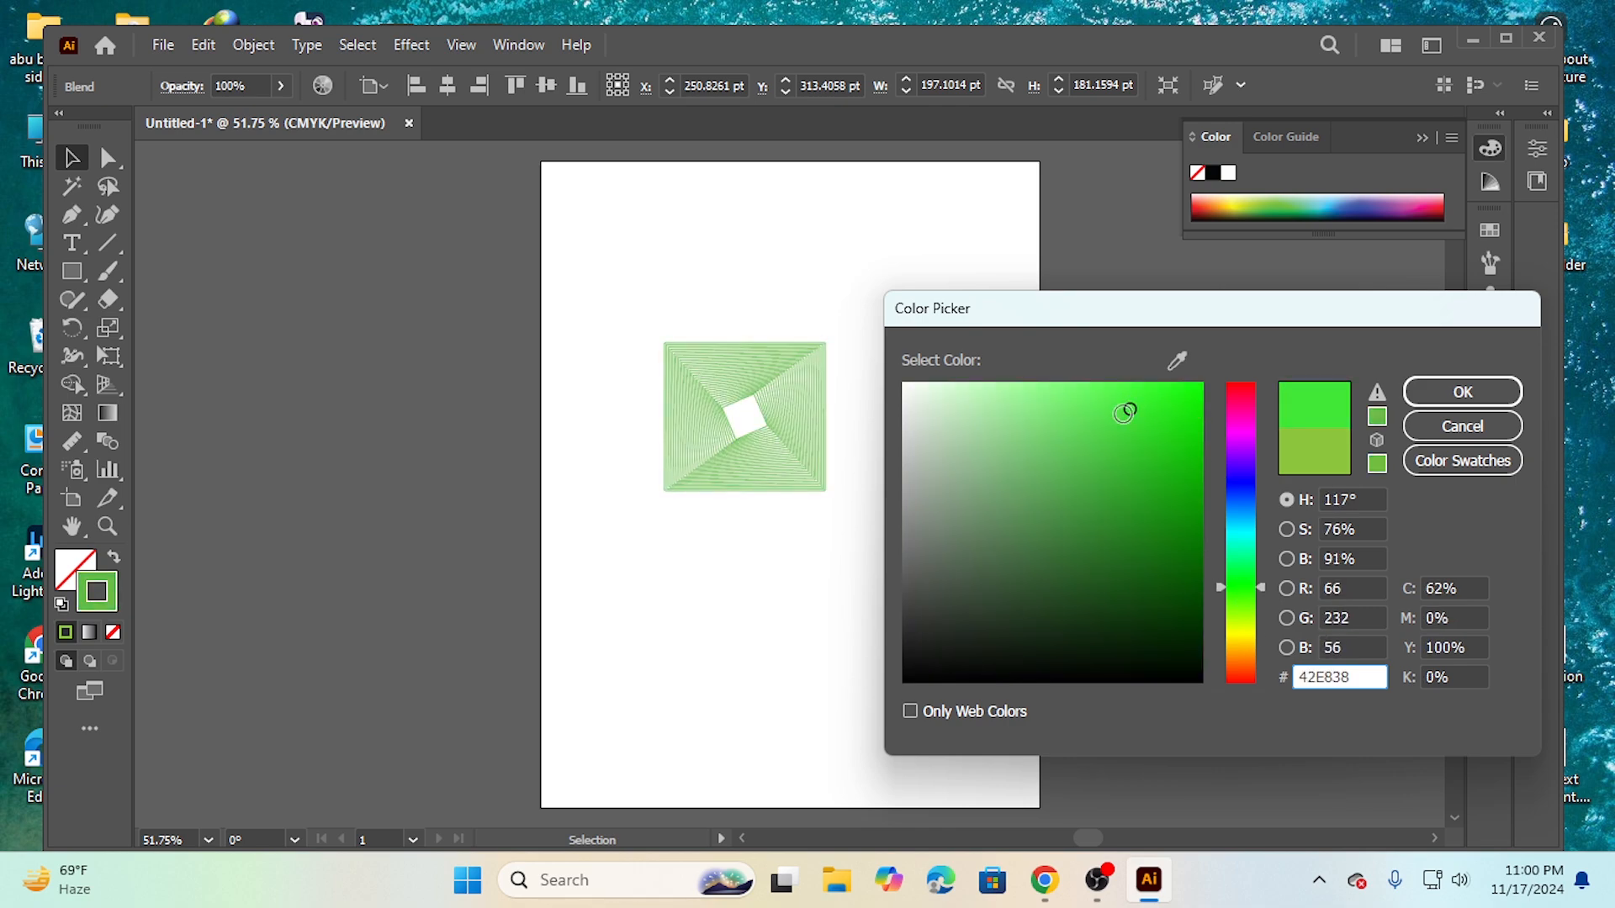
{"action": "mouse_move", "coordinate": [1125, 413]}
{"action": "left_mouse_down"}
{"action": "mouse_move", "coordinate": [1073, 526]}
{"action": "mouse_move", "coordinate": [1090, 610]}
{"action": "mouse_move", "coordinate": [1114, 655]}
{"action": "mouse_move", "coordinate": [1174, 647]}
{"action": "mouse_move", "coordinate": [1179, 621]}
{"action": "left_mouse_up"}
{"action": "left_click", "coordinate": [1458, 395]}
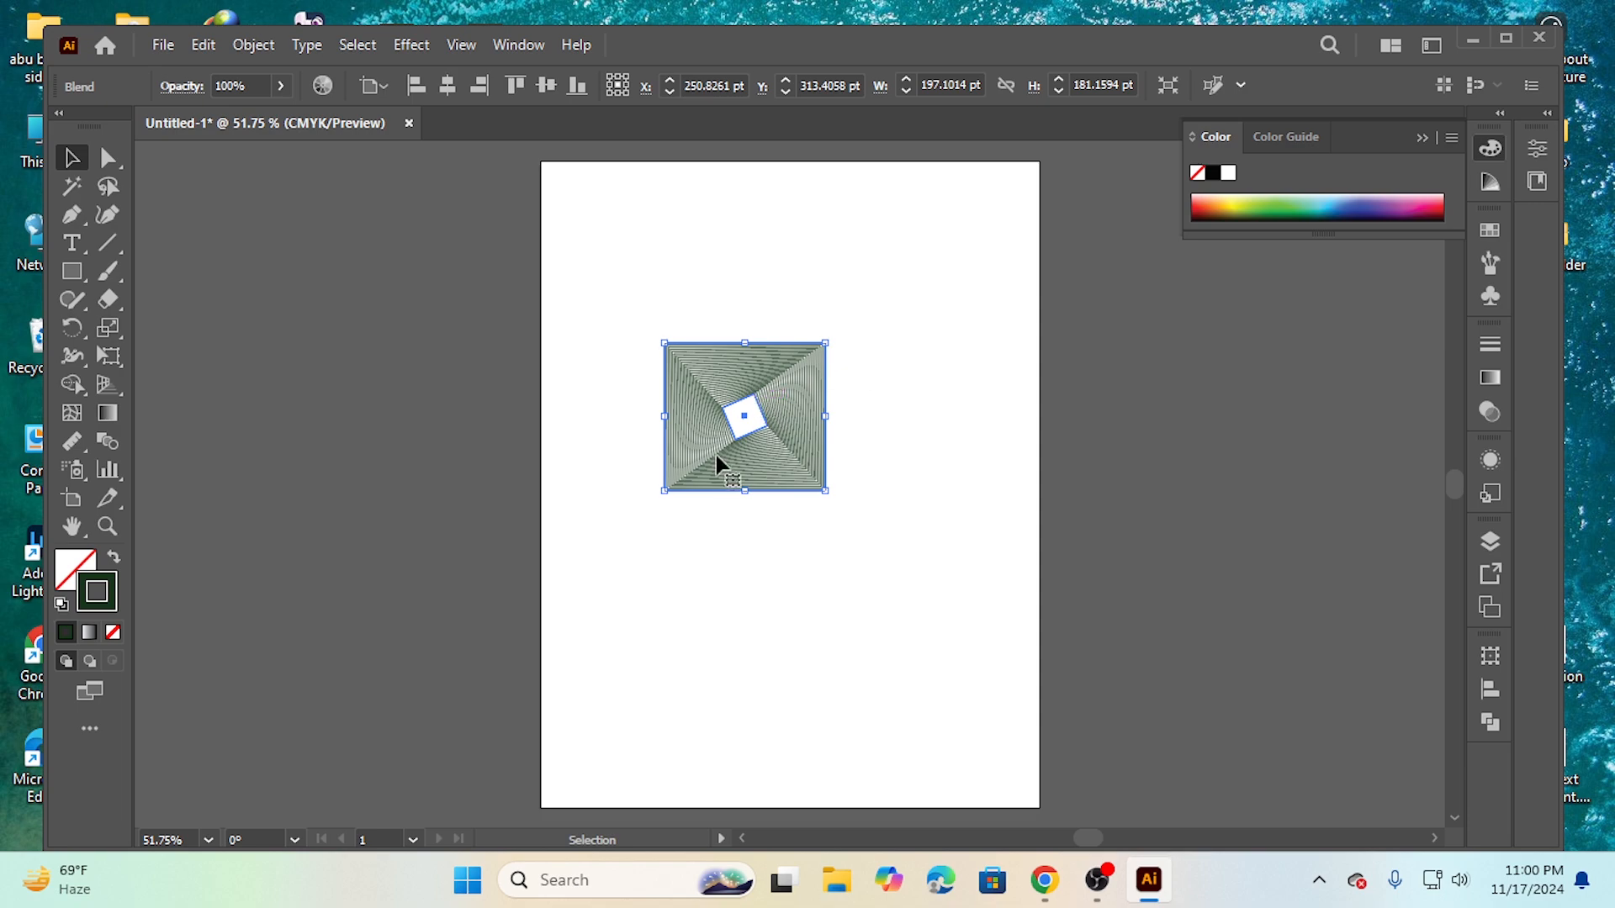
Step: Change the rectangle blend's specified steps, testing values up to 86 before applying 13
{"action": "double_click", "coordinate": [108, 441]}
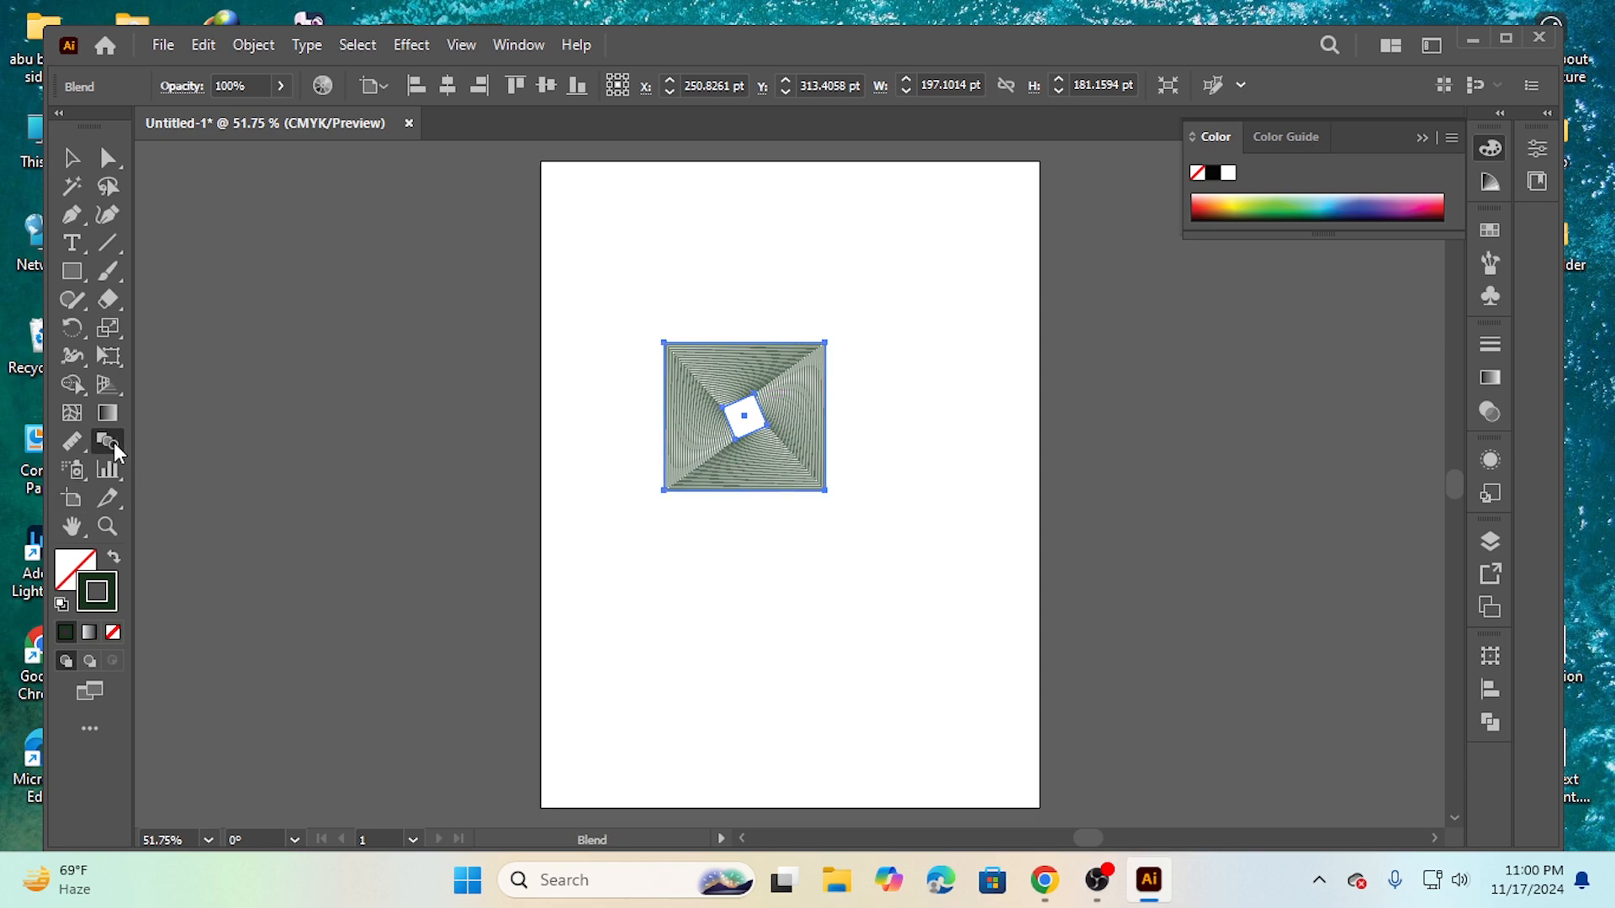
{"action": "left_click", "coordinate": [1139, 391]}
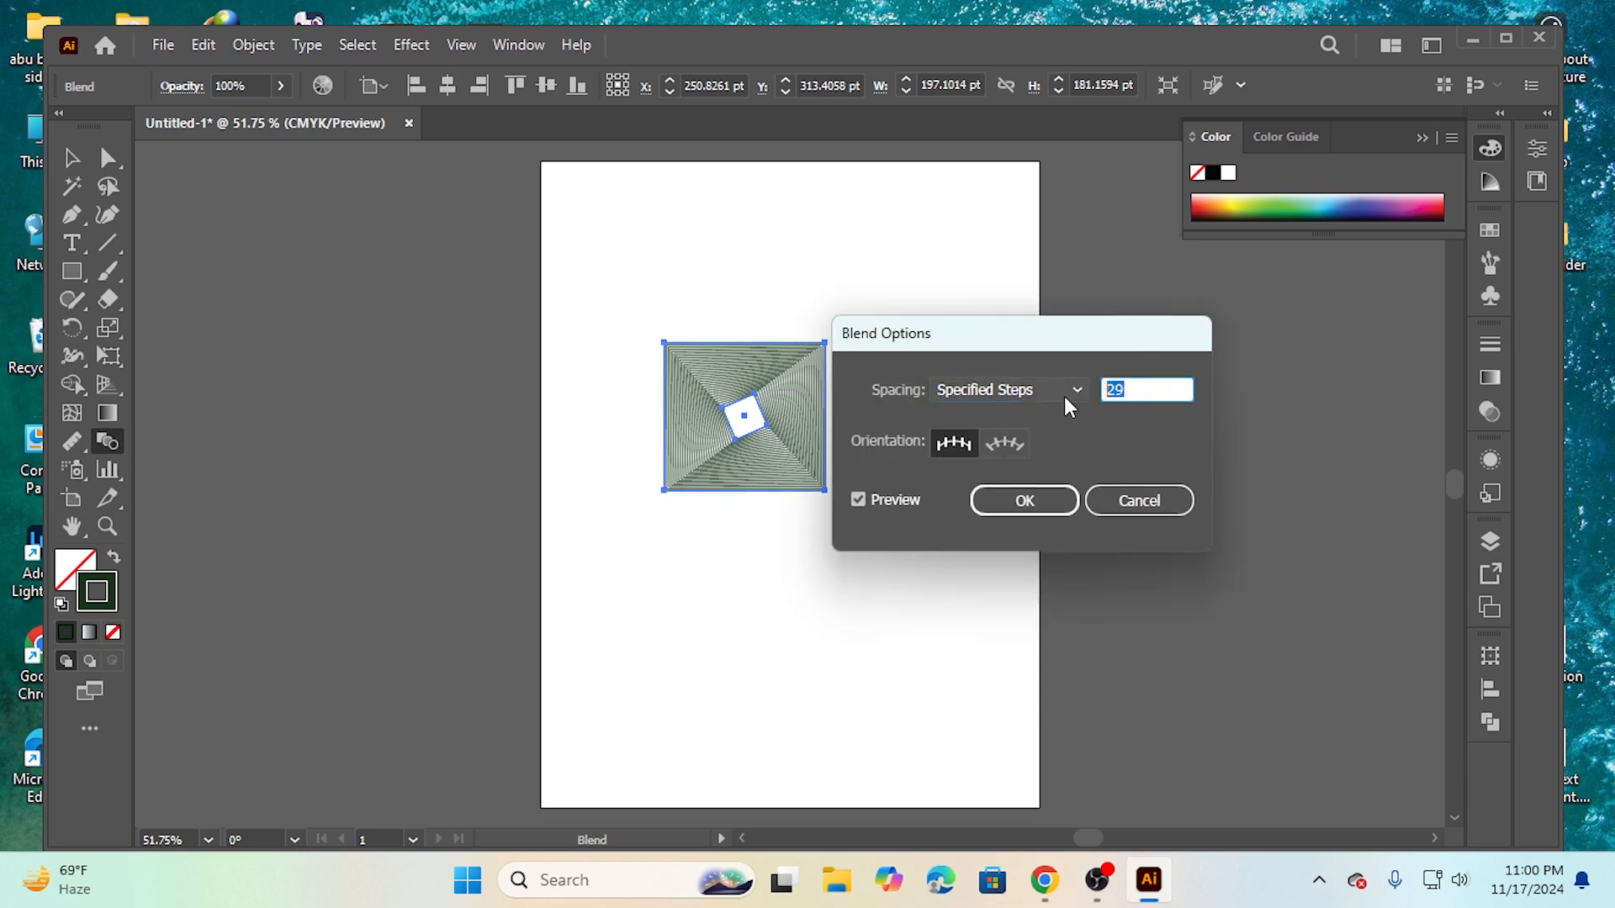
{"action": "key", "text": "Up"}
{"action": "key", "text": "Up"}
{"action": "key", "text": "Up"}
{"action": "key", "text": "Up"}
{"action": "key", "text": "Up"}
{"action": "key", "text": "Up"}
{"action": "key", "text": "Up"}
{"action": "key", "text": "Up"}
{"action": "key", "text": "Up"}
{"action": "key", "text": "Up"}
{"action": "key", "text": "Up"}
{"action": "key", "text": "Up"}
{"action": "key", "text": "Up"}
{"action": "key", "text": "Up"}
{"action": "key", "text": "Up"}
{"action": "key", "text": "Up"}
{"action": "key", "text": "Up"}
{"action": "key", "text": "Up"}
{"action": "key", "text": "Up"}
{"action": "key", "text": "Up"}
{"action": "key", "text": "Up"}
{"action": "key", "text": "Up"}
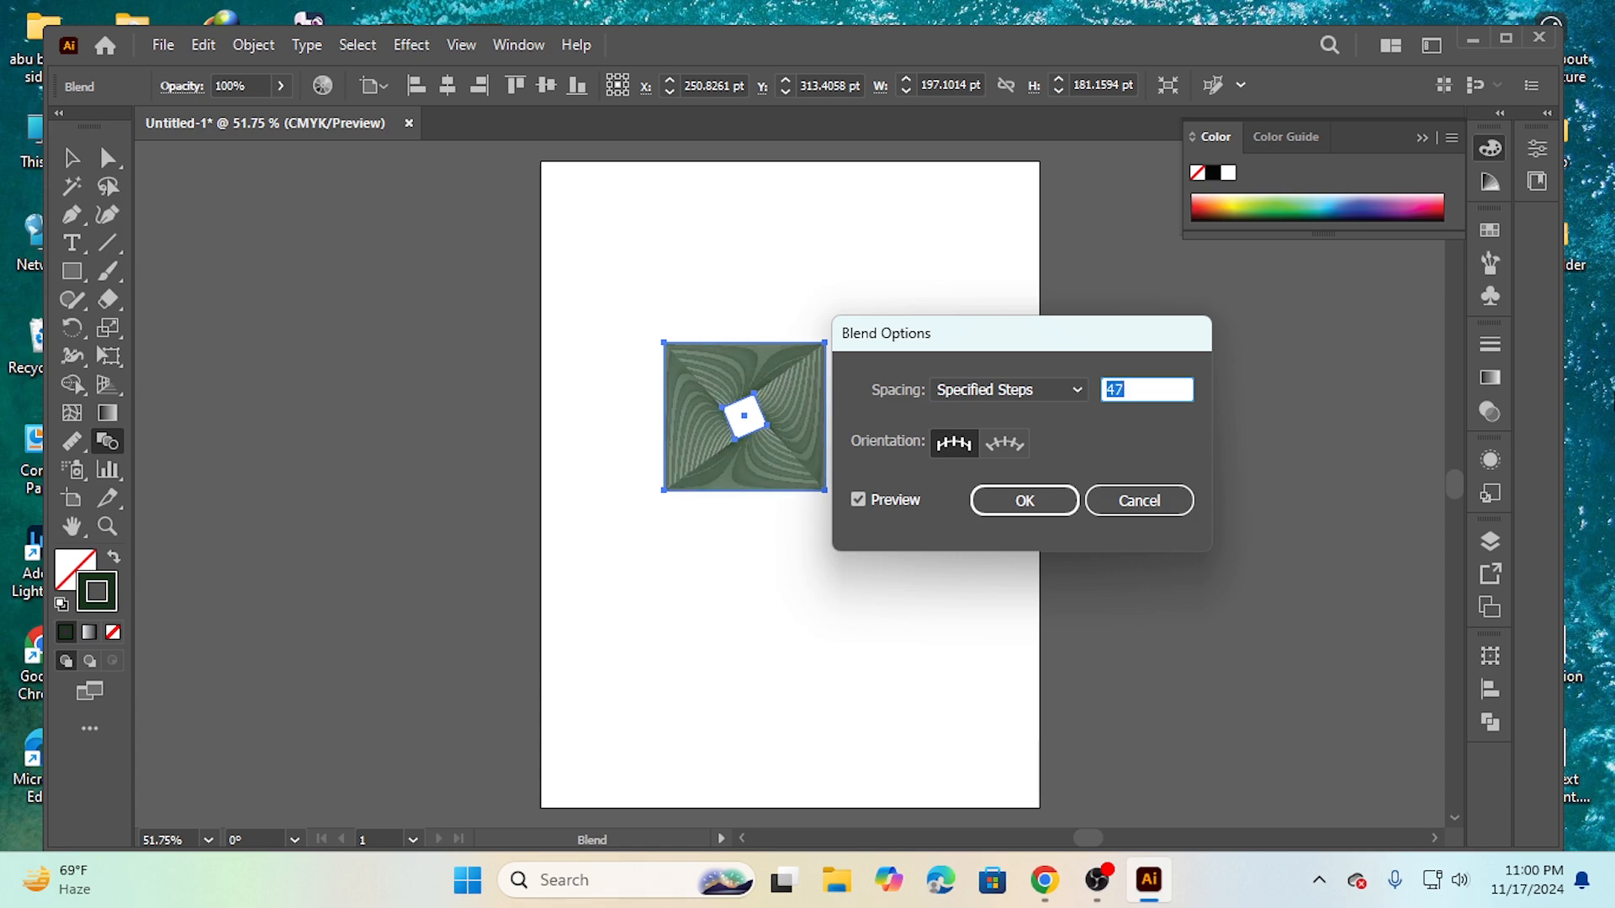
{"action": "key", "text": "Up"}
{"action": "key", "text": "Up"}
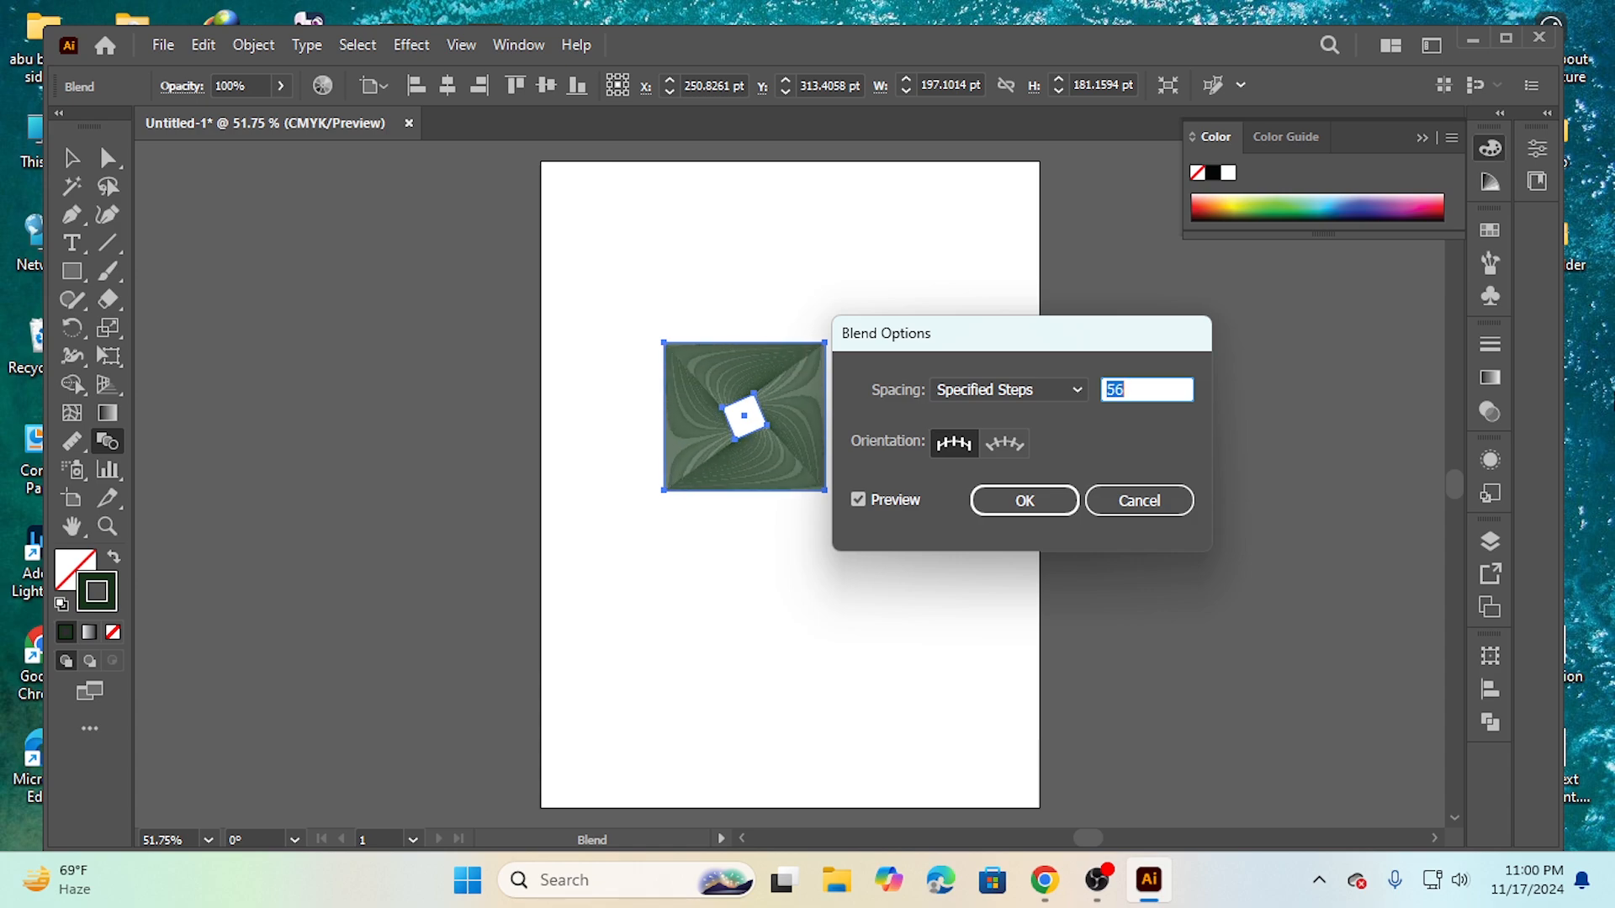
{"action": "key", "text": "Up"}
{"action": "key", "text": "Up"}
{"action": "key", "text": "Up"}
{"action": "key", "text": "Up"}
{"action": "key", "text": "Up"}
{"action": "key", "text": "Up"}
{"action": "key", "text": "Up"}
{"action": "key", "text": "Up"}
{"action": "key", "text": "Up"}
{"action": "key", "text": "Up"}
{"action": "key", "text": "Up"}
{"action": "key", "text": "Up"}
{"action": "key", "text": "Up"}
{"action": "key", "text": "Up"}
{"action": "key", "text": "Up"}
{"action": "key", "text": "Up"}
{"action": "key", "text": "Up"}
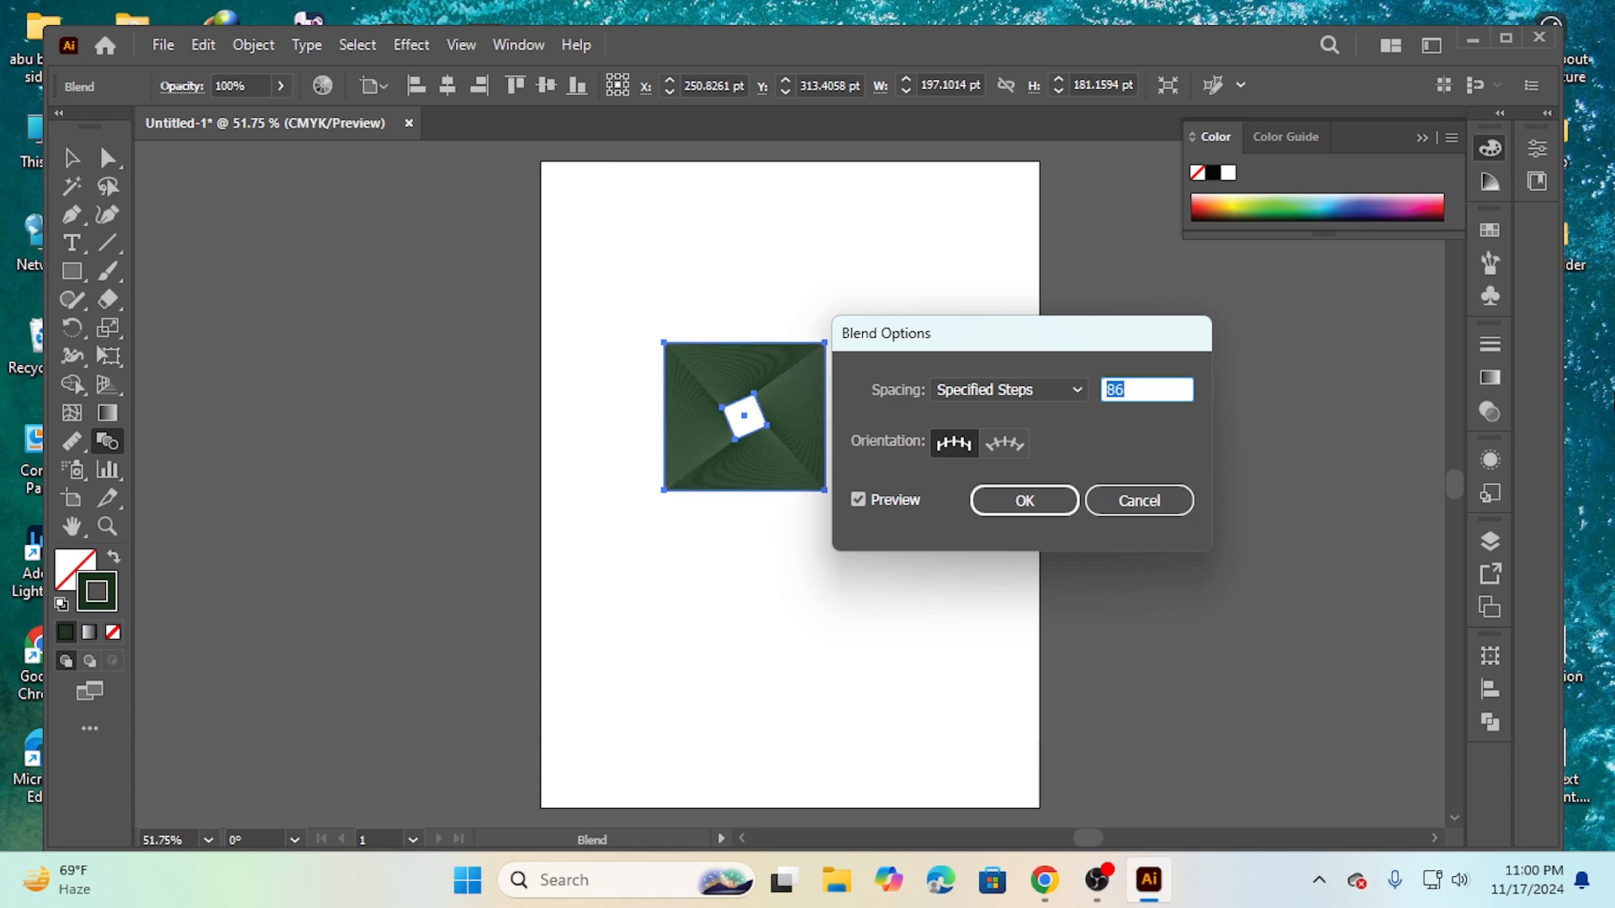
{"action": "key", "text": "Down"}
{"action": "key", "text": "Down"}
{"action": "key", "text": "Down"}
{"action": "key", "text": "Down"}
{"action": "key", "text": "Down"}
{"action": "key", "text": "Down"}
{"action": "key", "text": "Down"}
{"action": "key", "text": "Down"}
{"action": "key", "text": "Down"}
{"action": "key", "text": "Down"}
{"action": "key", "text": "Down"}
{"action": "key", "text": "Down"}
{"action": "key", "text": "Down"}
{"action": "key", "text": "Down"}
{"action": "key", "text": "Down"}
{"action": "key", "text": "Down"}
{"action": "key", "text": "Down"}
{"action": "key", "text": "Down"}
{"action": "key", "text": "Down"}
{"action": "key", "text": "Down"}
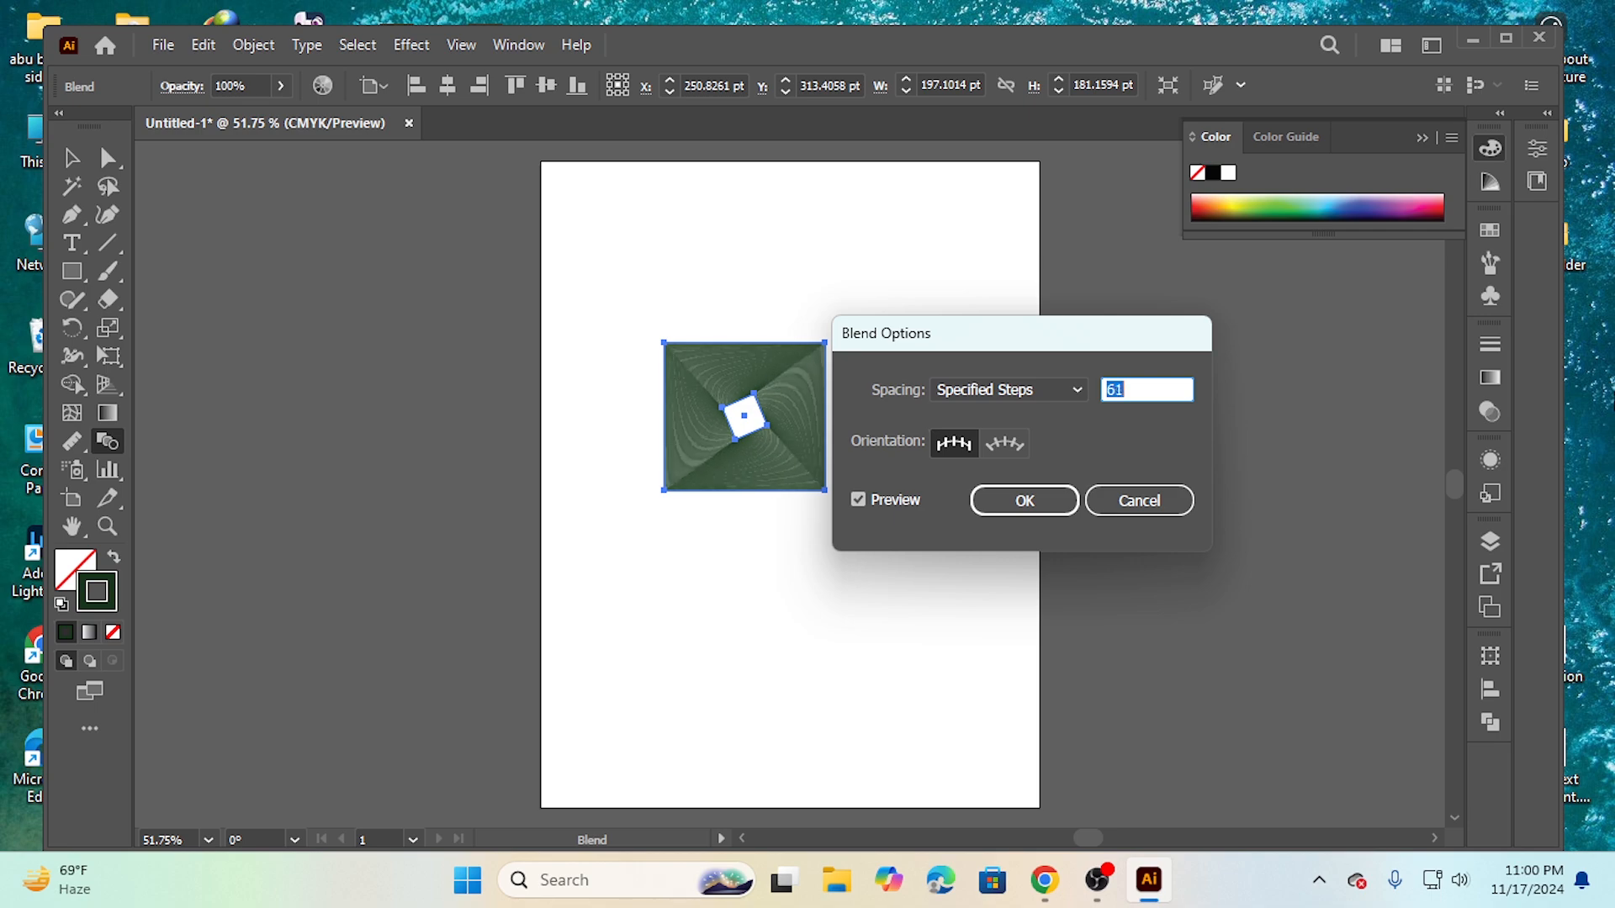
{"action": "key", "text": "Down"}
{"action": "key", "text": "Down"}
{"action": "key", "text": "Down"}
{"action": "key", "text": "Down"}
{"action": "key", "text": "Down"}
{"action": "key", "text": "Down"}
{"action": "key", "text": "Down"}
{"action": "key", "text": "Down"}
{"action": "key", "text": "Down"}
{"action": "key", "text": "Down"}
{"action": "key", "text": "Down"}
{"action": "key", "text": "Down"}
{"action": "key", "text": "Down"}
{"action": "key", "text": "Down"}
{"action": "key", "text": "Down"}
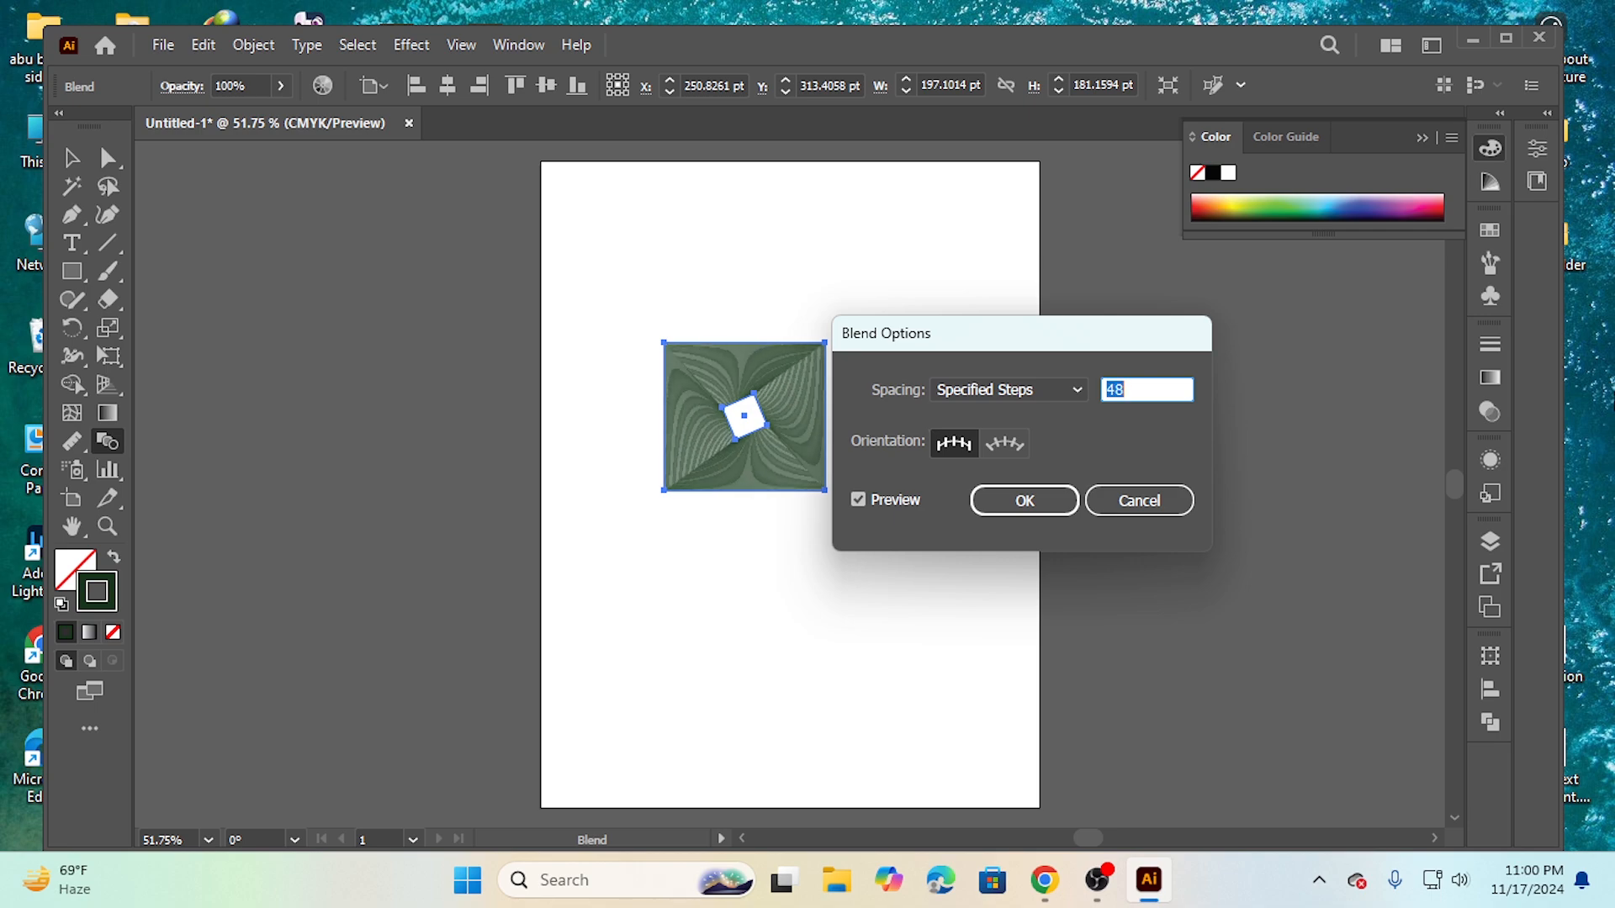
{"action": "key", "text": "Down"}
{"action": "key", "text": "Down"}
{"action": "key", "text": "Down"}
{"action": "key", "text": "Down"}
{"action": "key", "text": "Down"}
{"action": "key", "text": "Down"}
{"action": "key", "text": "Down"}
{"action": "key", "text": "Down"}
{"action": "key", "text": "Down"}
{"action": "key", "text": "Down"}
{"action": "key", "text": "Down"}
{"action": "key", "text": "Down"}
{"action": "key", "text": "Down"}
{"action": "key", "text": "Down"}
{"action": "key", "text": "Down"}
{"action": "key", "text": "Down"}
{"action": "key", "text": "Down"}
{"action": "key", "text": "Down"}
{"action": "key", "text": "Down"}
{"action": "key", "text": "Down"}
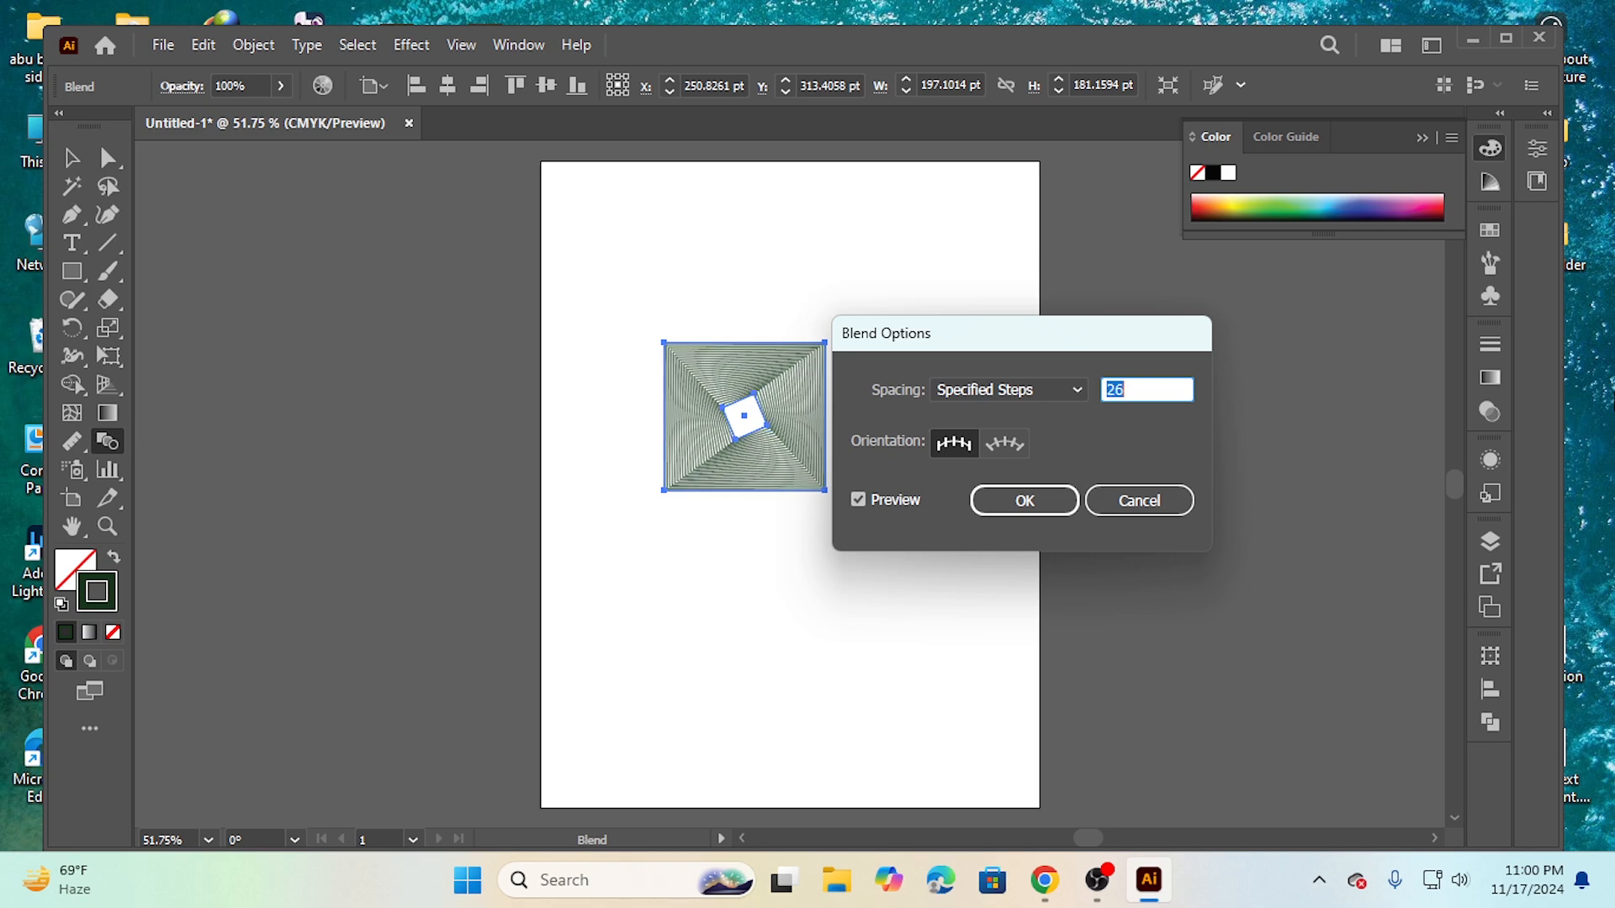
{"action": "key", "text": "Down"}
{"action": "key", "text": "Down"}
{"action": "key", "text": "Down"}
{"action": "key", "text": "Down"}
{"action": "key", "text": "Down"}
{"action": "key", "text": "Down"}
{"action": "key", "text": "Down"}
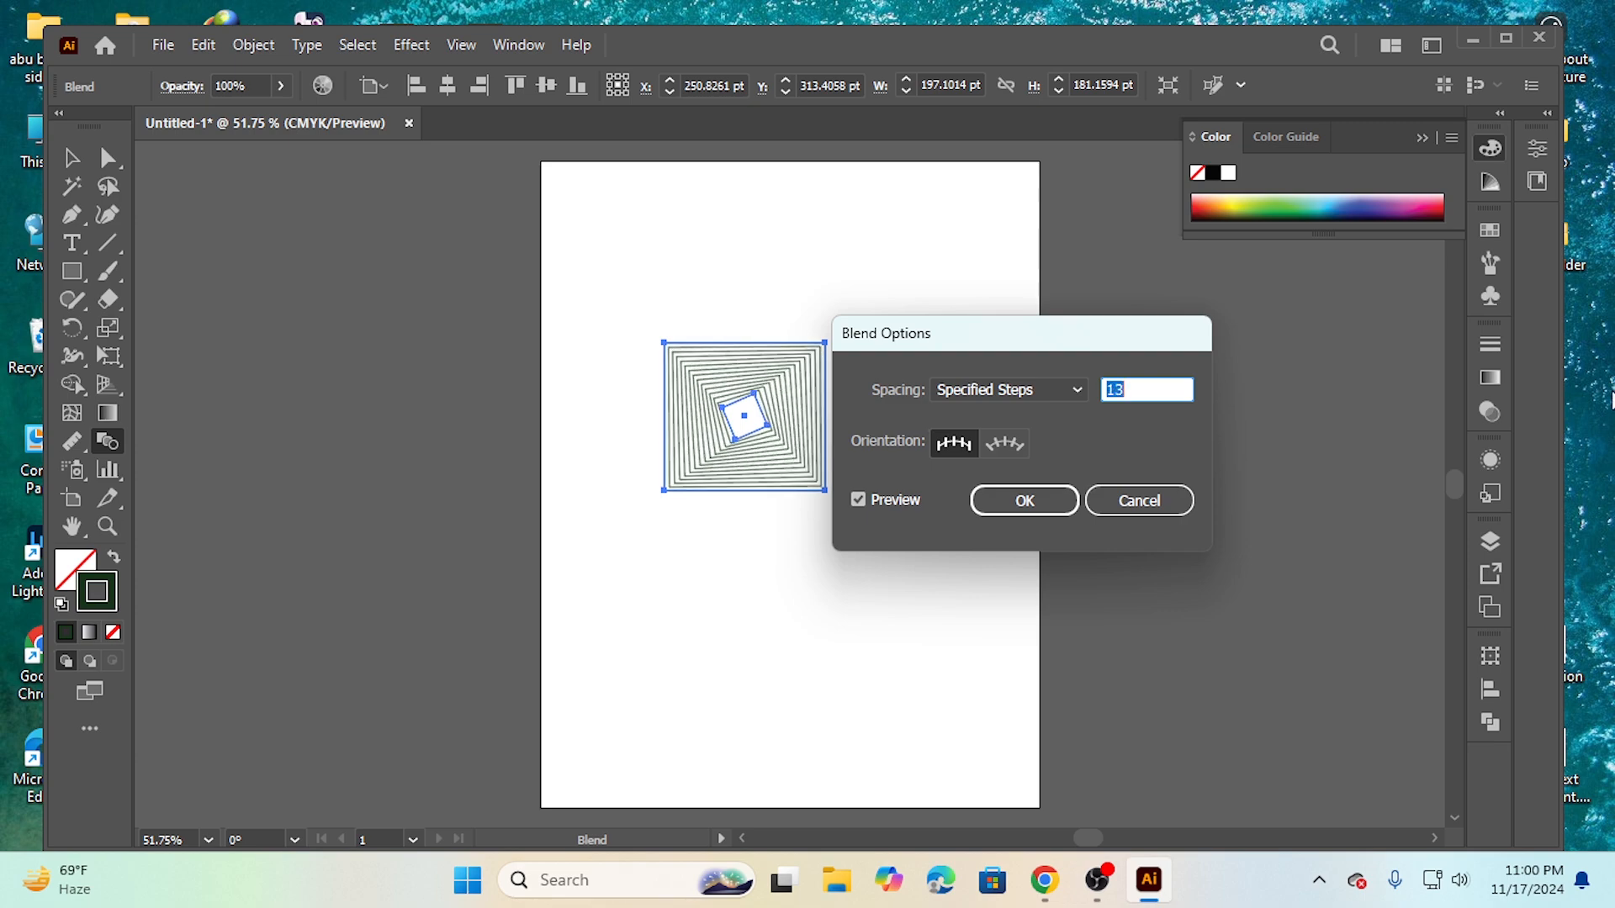
{"action": "left_click", "coordinate": [1031, 504]}
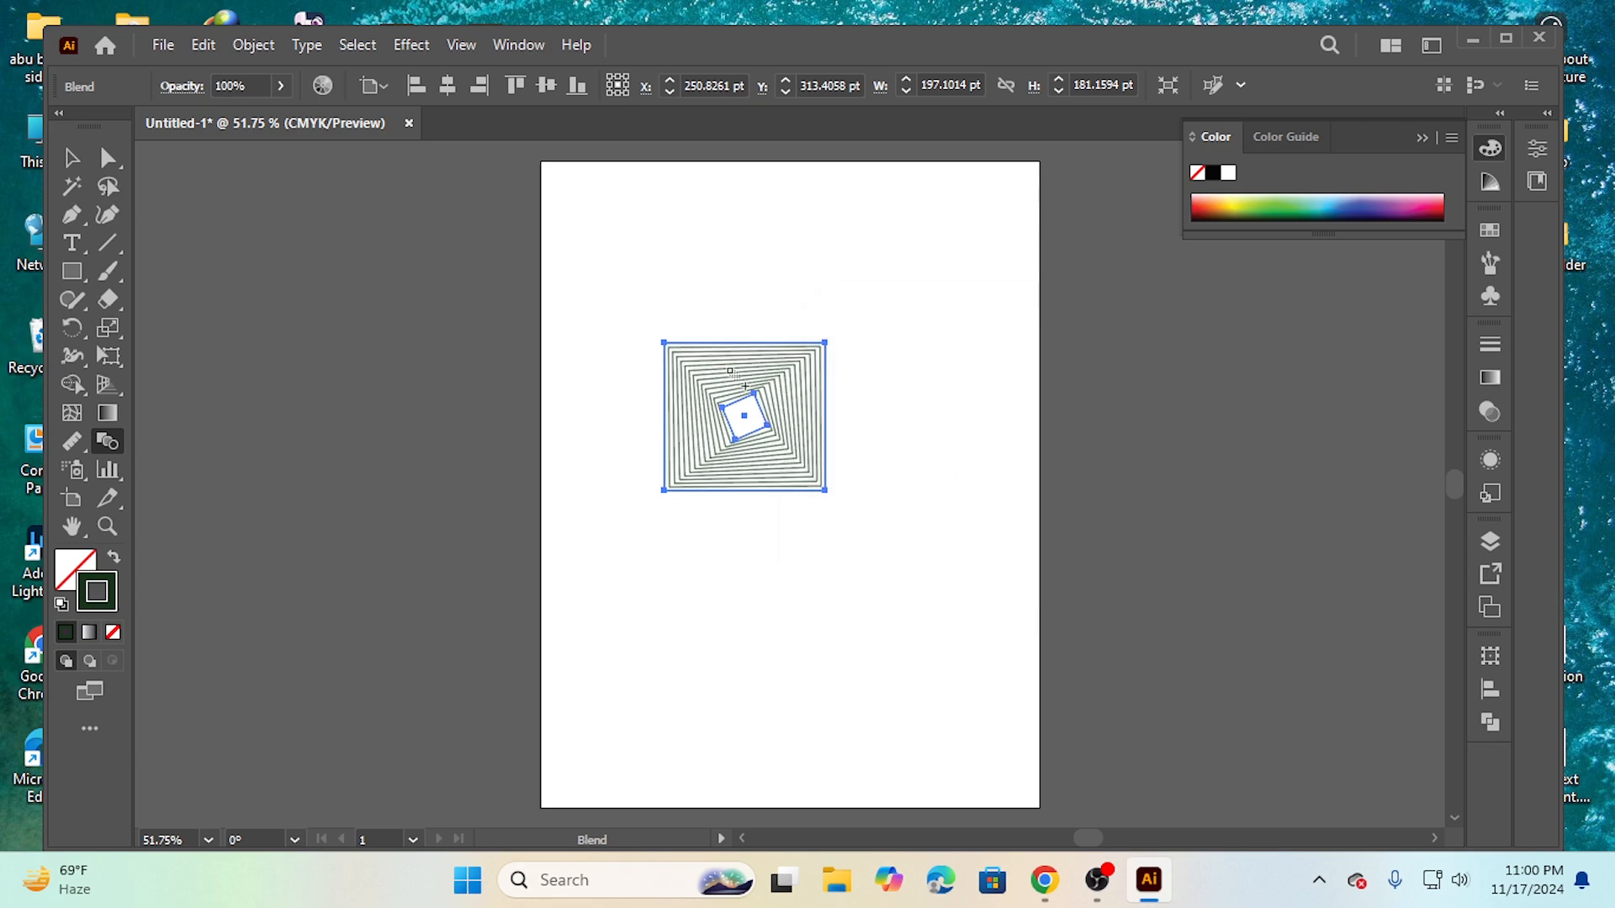
Step: Select the whole rectangle blend and delete it from the artboard
{"action": "left_click", "coordinate": [71, 157]}
{"action": "left_click_drag", "start_coordinate": [583, 314], "coordinate": [897, 556]}
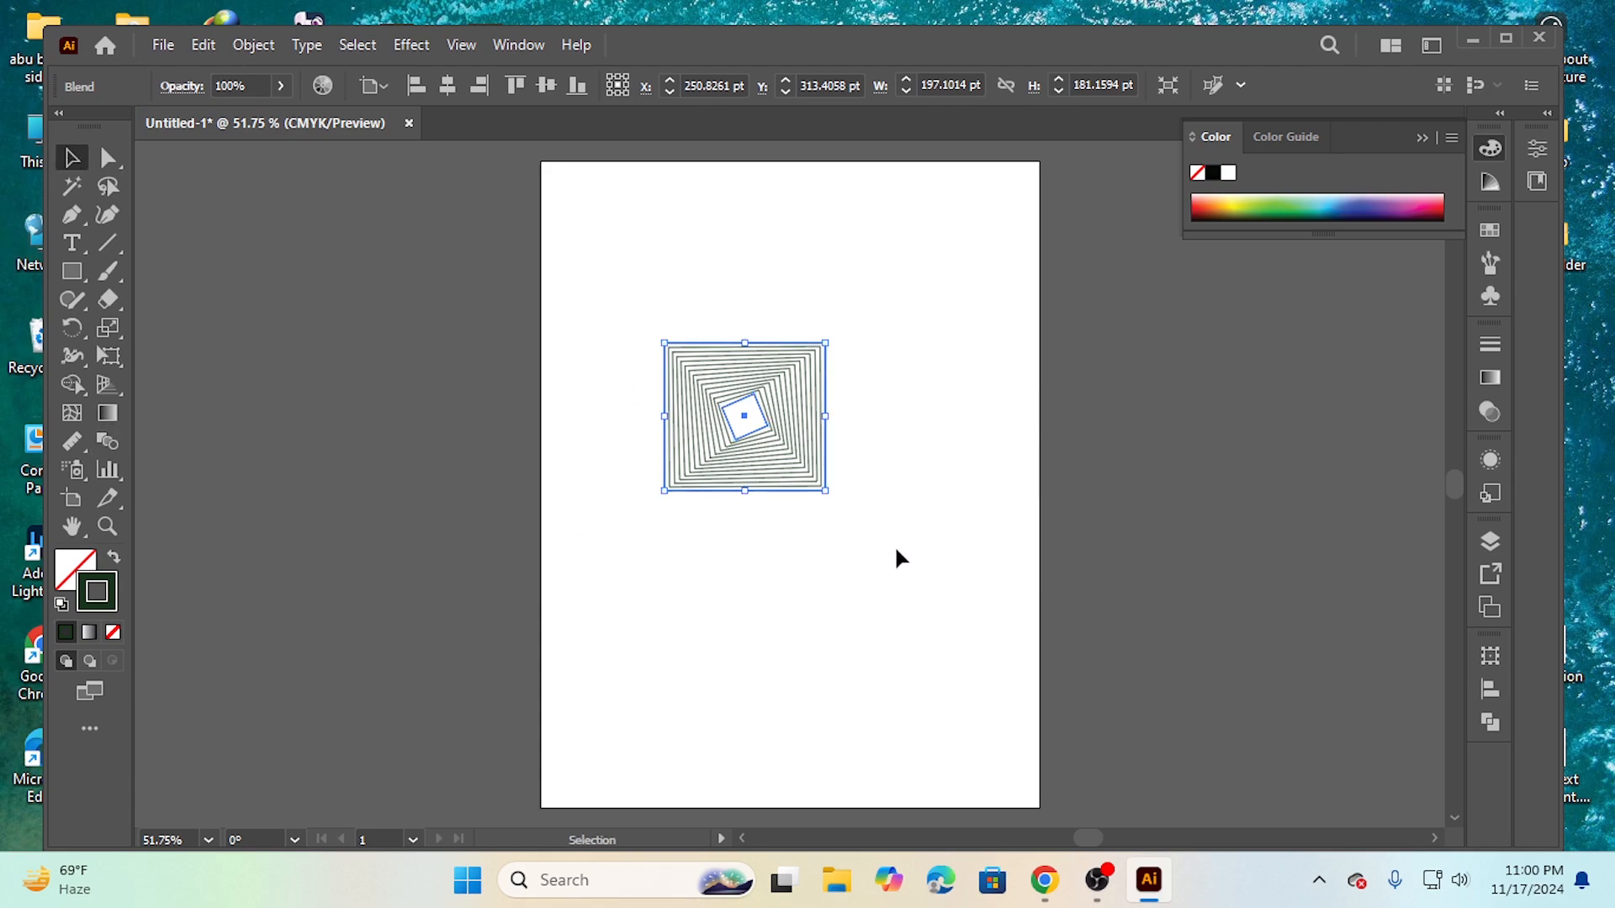
{"action": "key", "text": "Delete"}
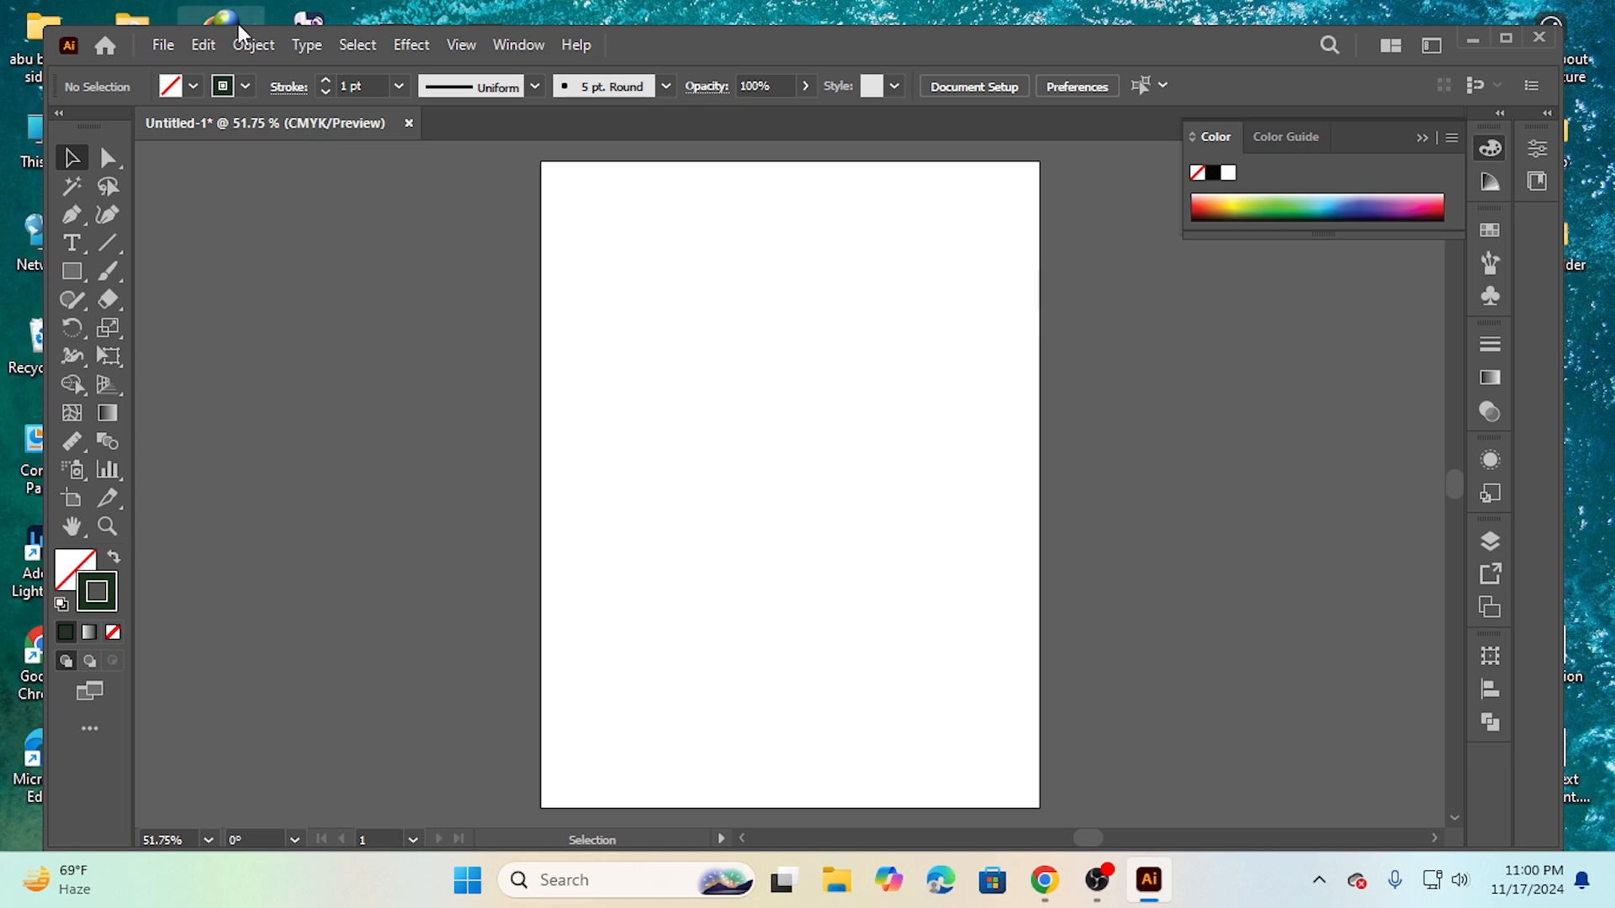
{"action": "left_click", "coordinate": [255, 46]}
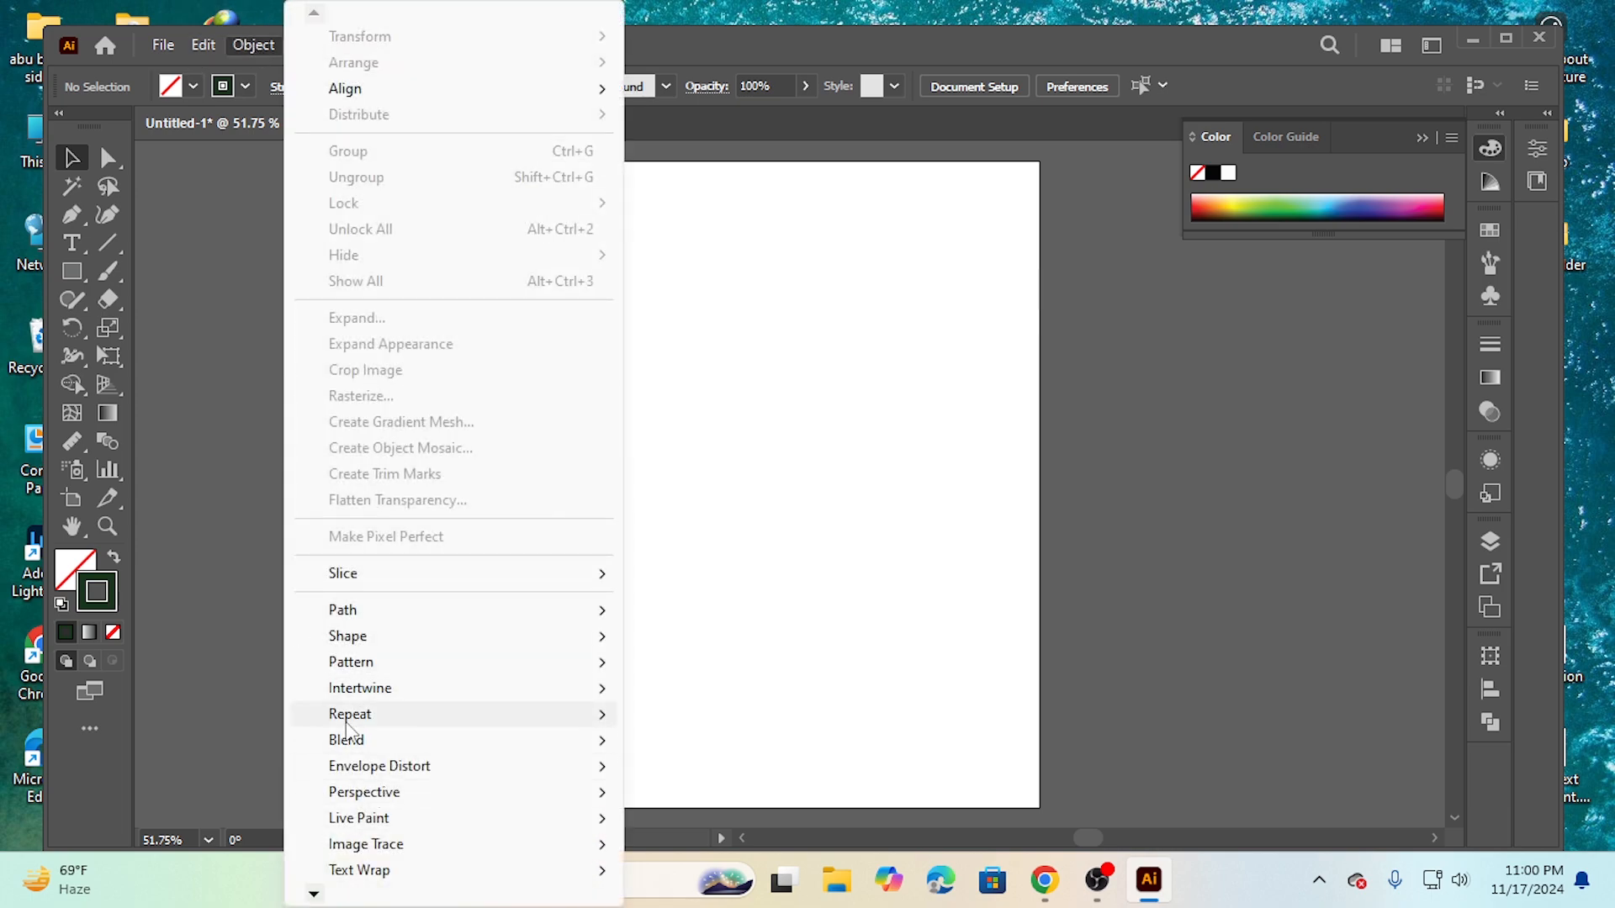
{"action": "mouse_move", "coordinate": [358, 724]}
{"action": "mouse_move", "coordinate": [426, 742]}
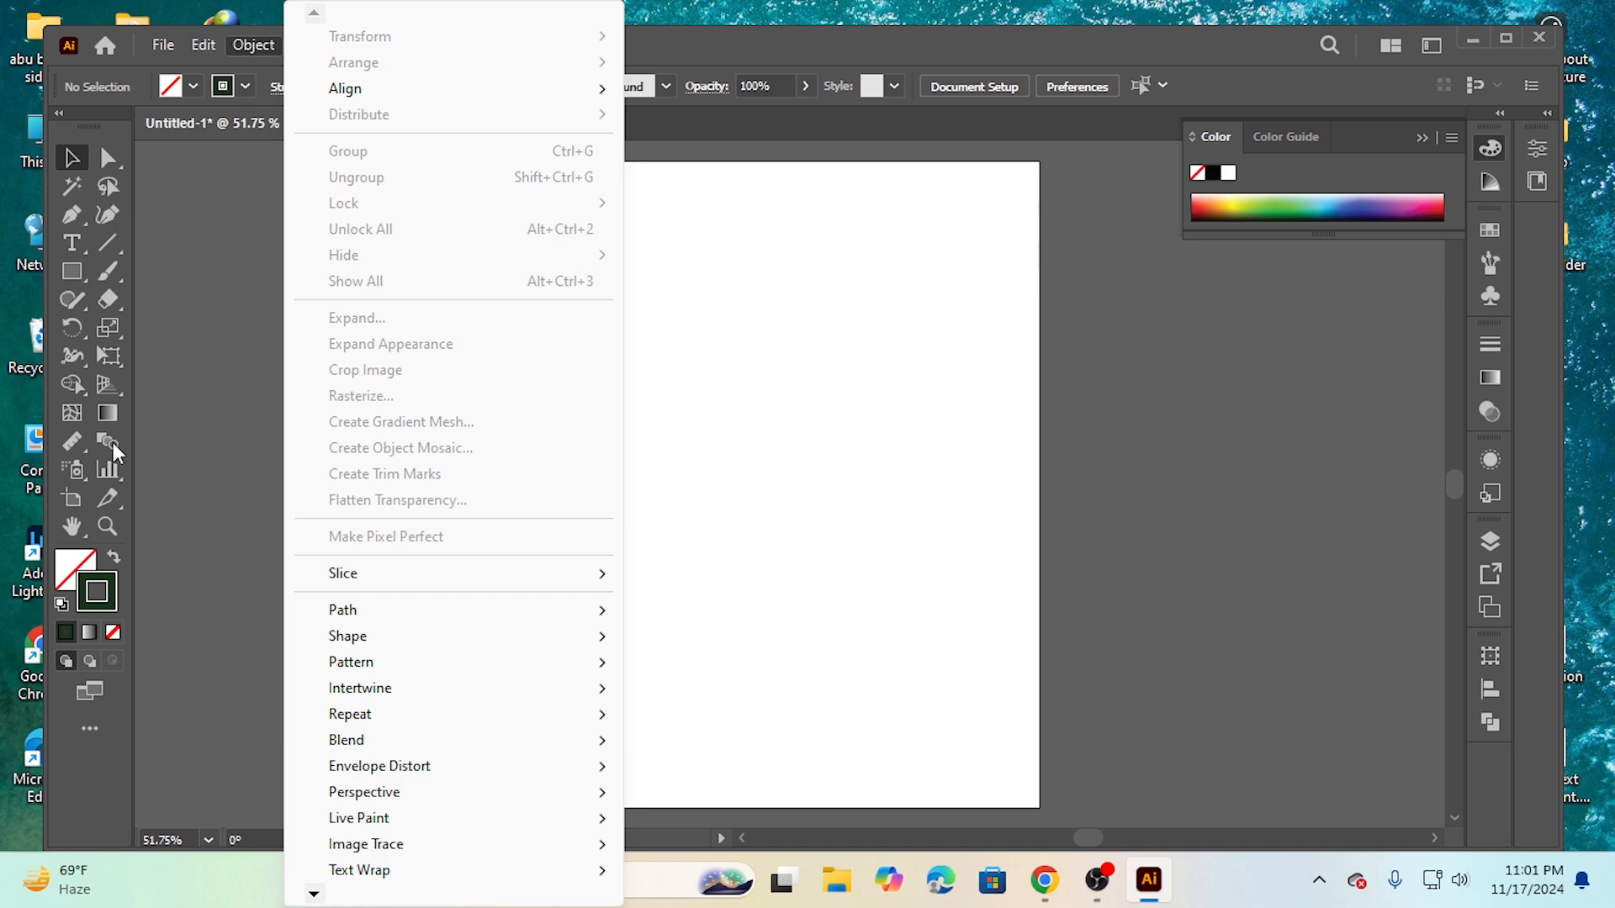
{"action": "left_click", "coordinate": [251, 376]}
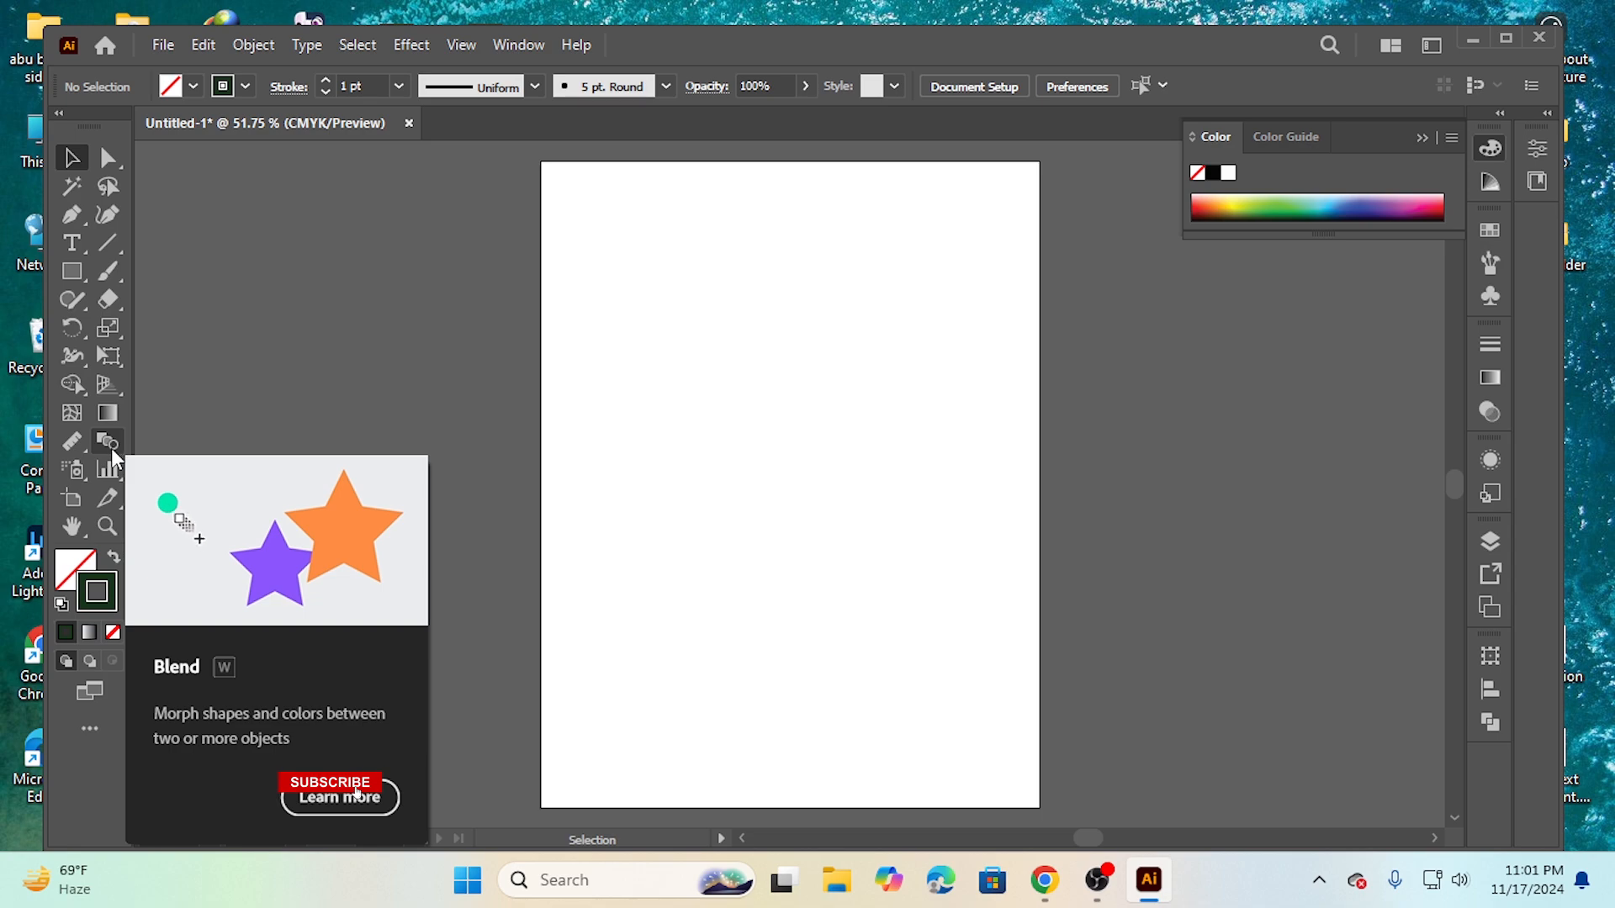
Step: Draw a large tilted five-pointed star near the artboard's upper left corner and move it to the lower right area
{"action": "left_click", "coordinate": [74, 271]}
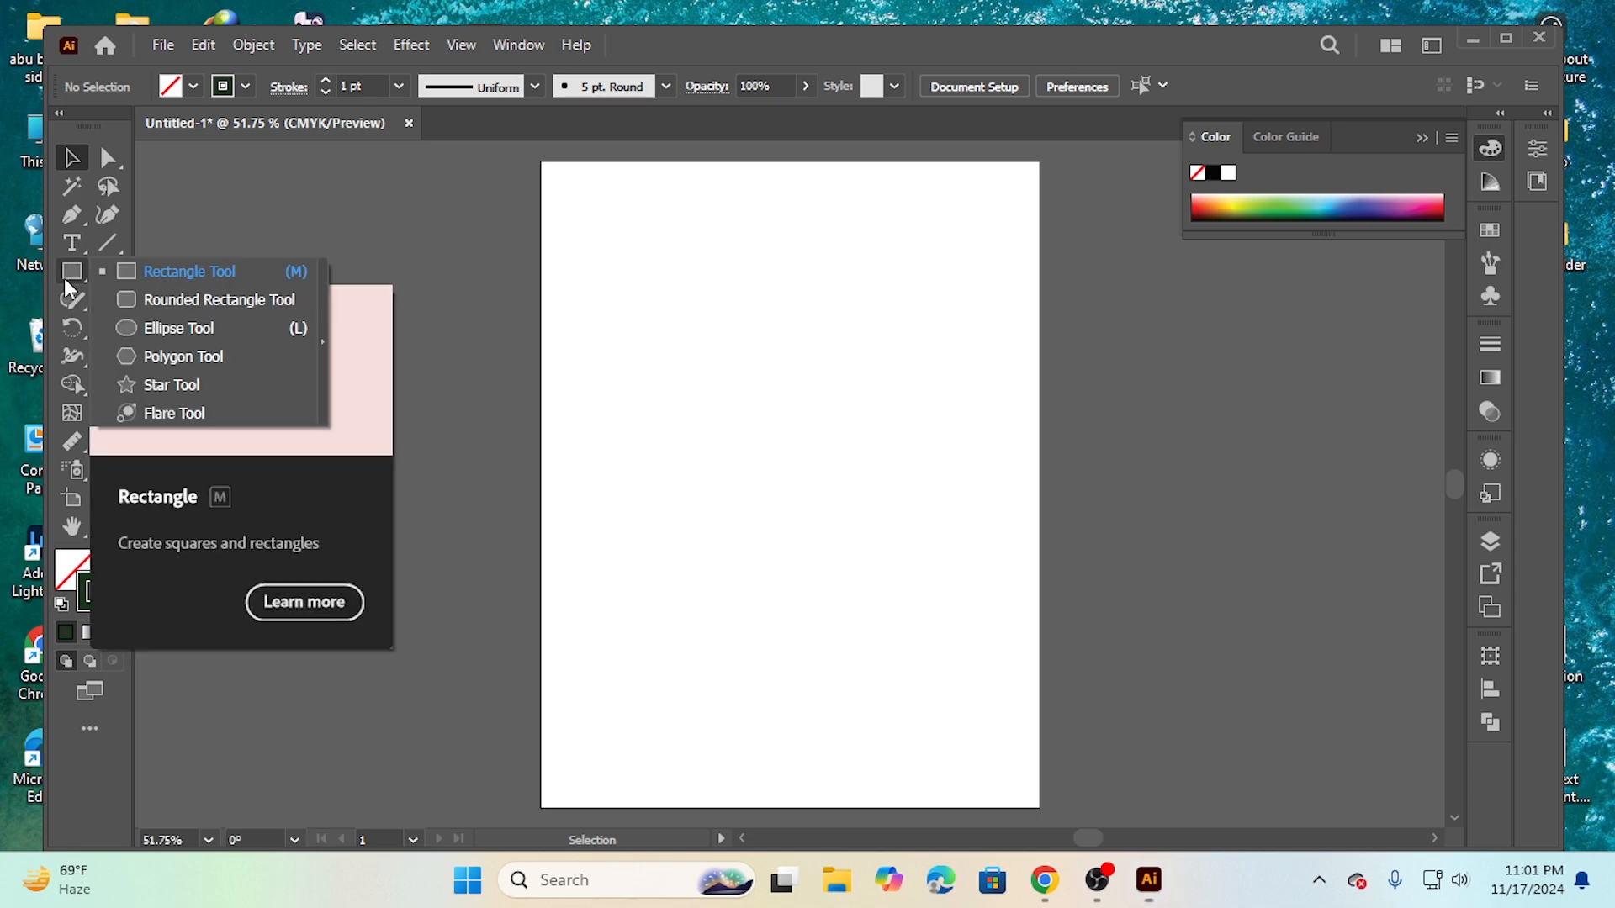
{"action": "left_click", "coordinate": [160, 385]}
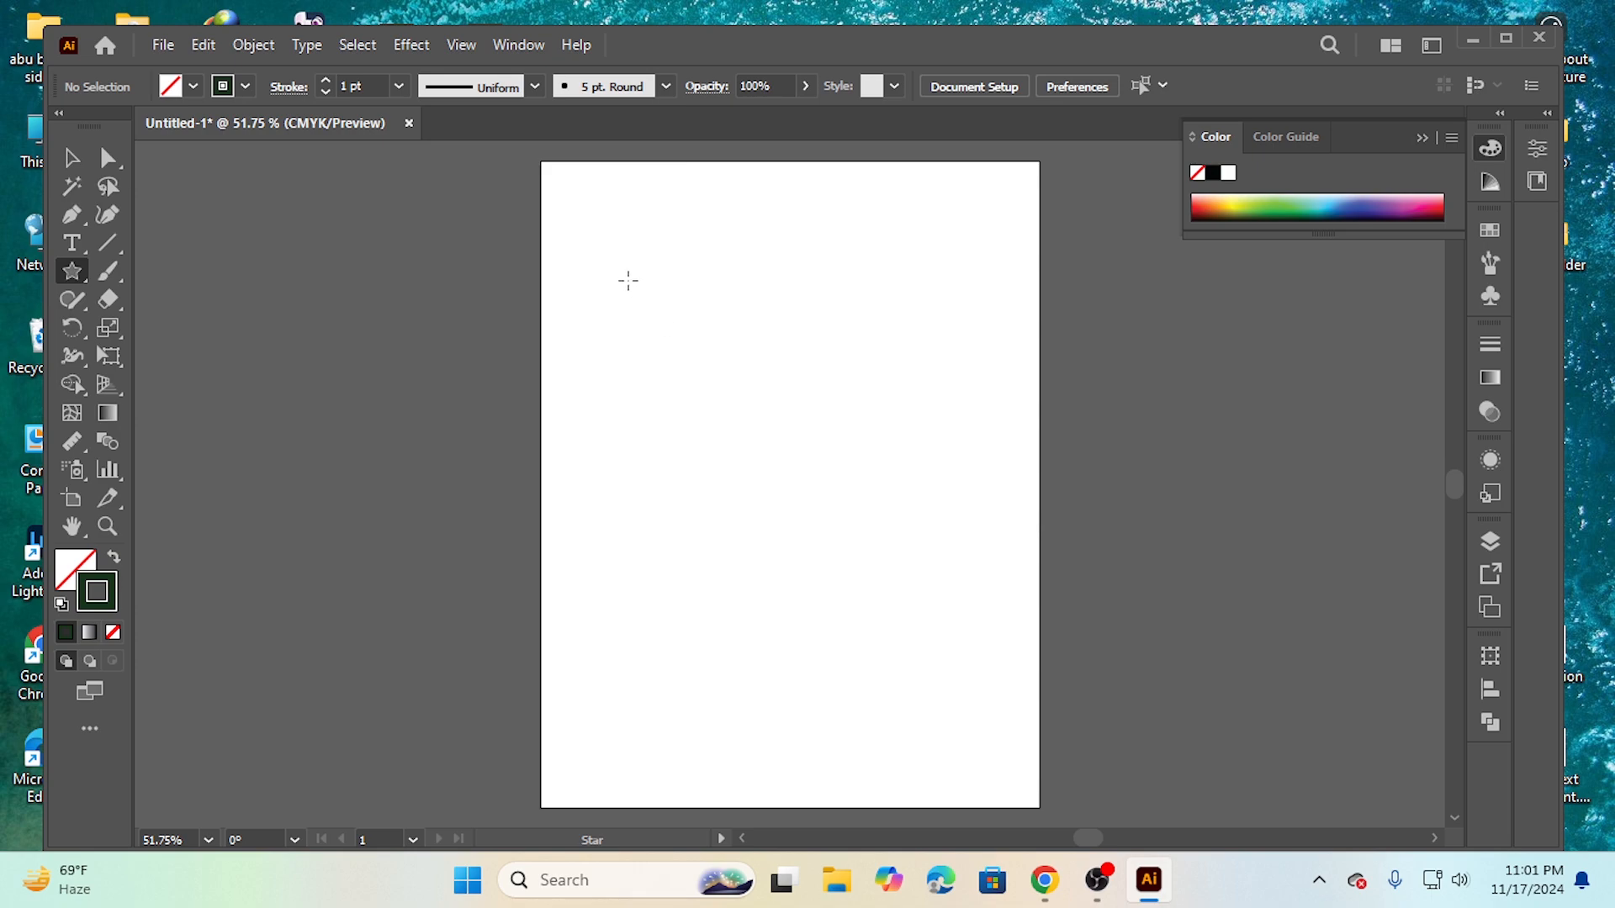
{"action": "left_click_drag", "start_coordinate": [628, 281], "coordinate": [731, 389]}
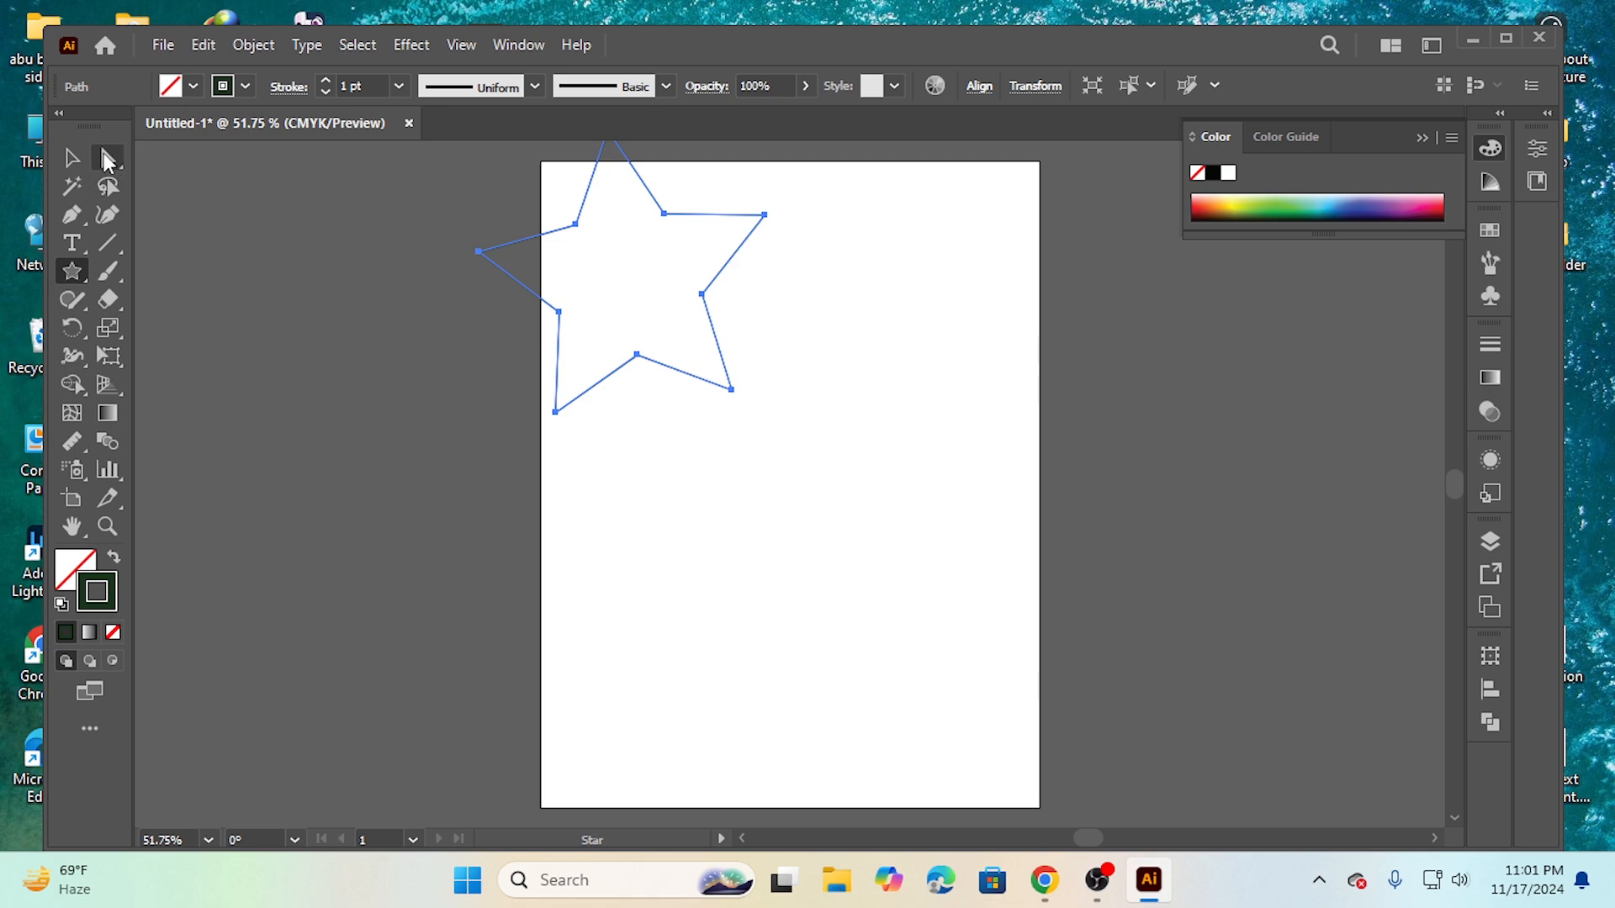
{"action": "left_click", "coordinate": [72, 157]}
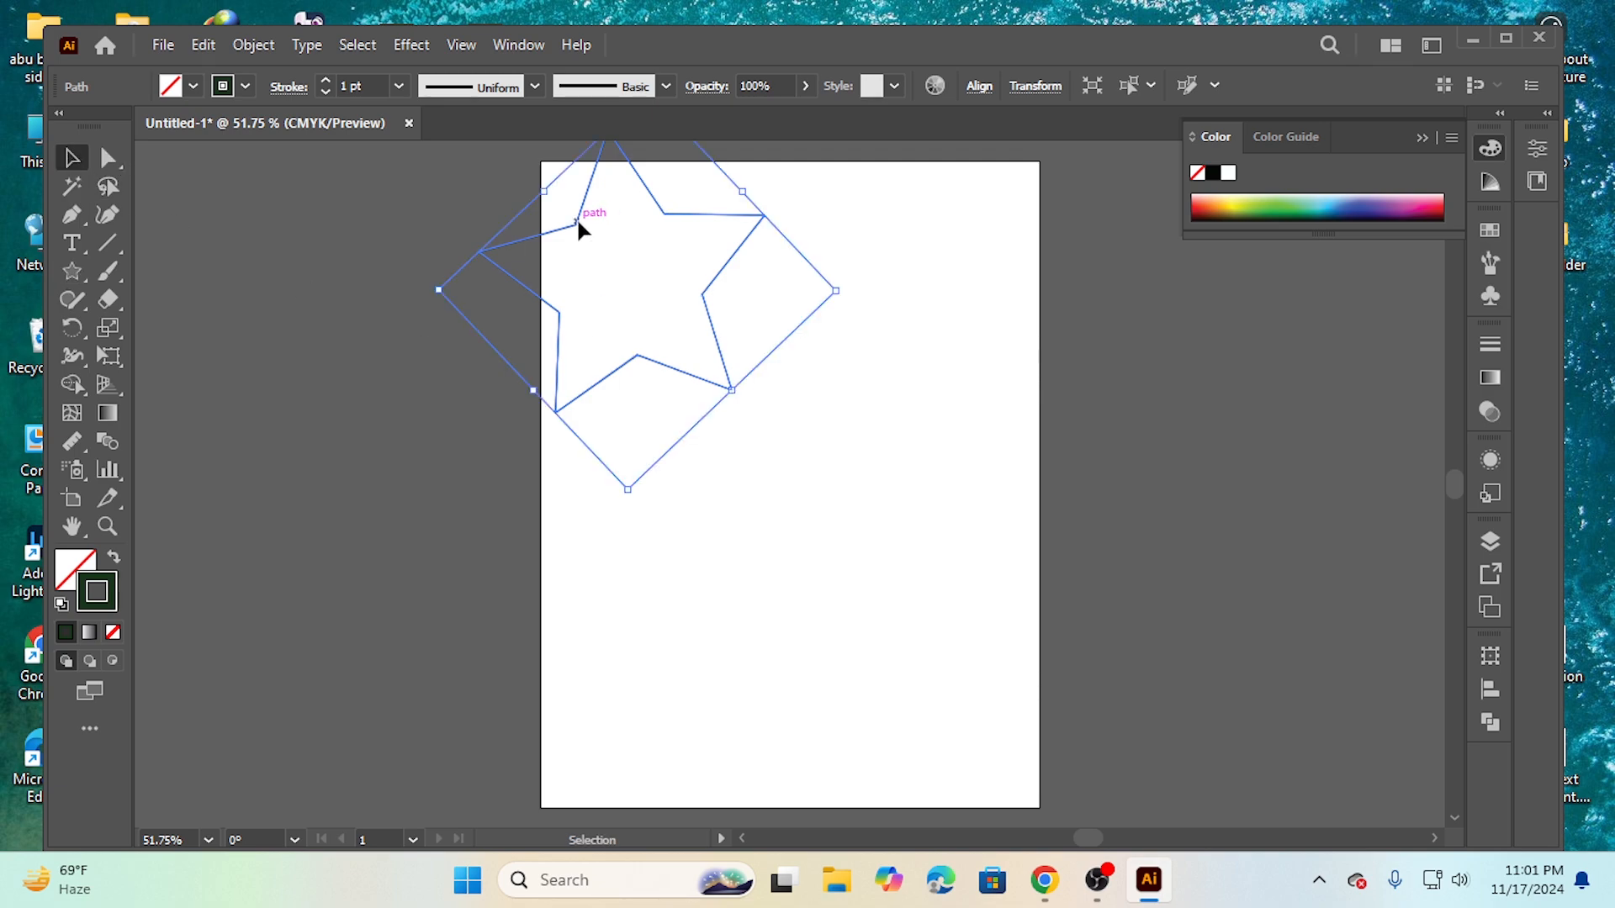
{"action": "left_click_drag", "start_coordinate": [577, 217], "coordinate": [784, 600]}
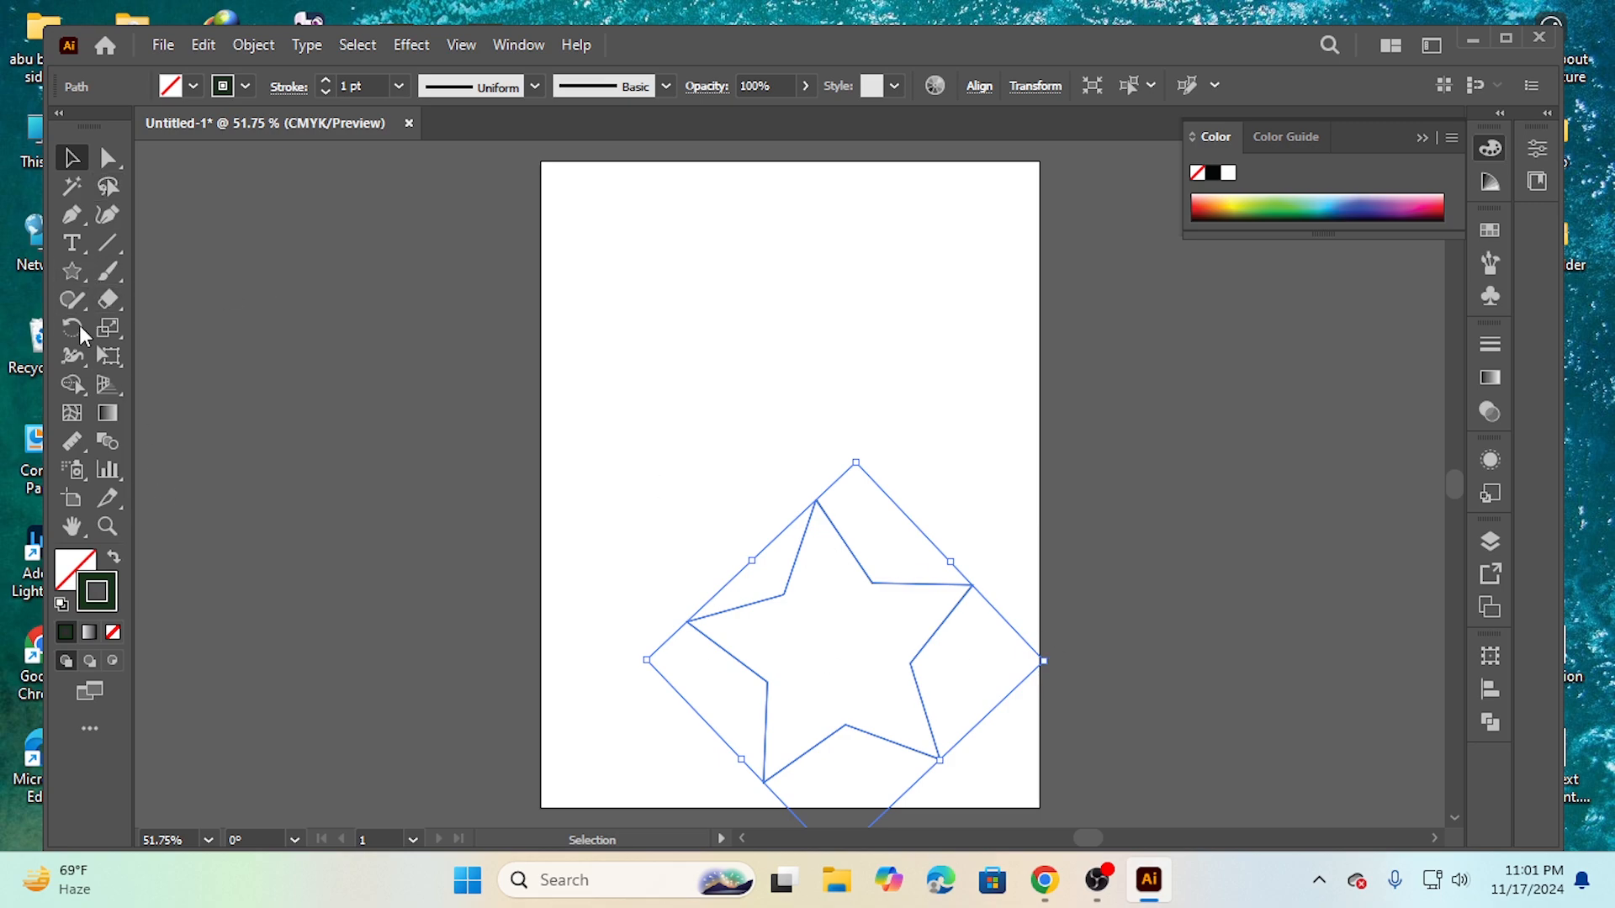
Step: Draw a small circle in the upper left part of the artboard, above the star
{"action": "left_click", "coordinate": [72, 270]}
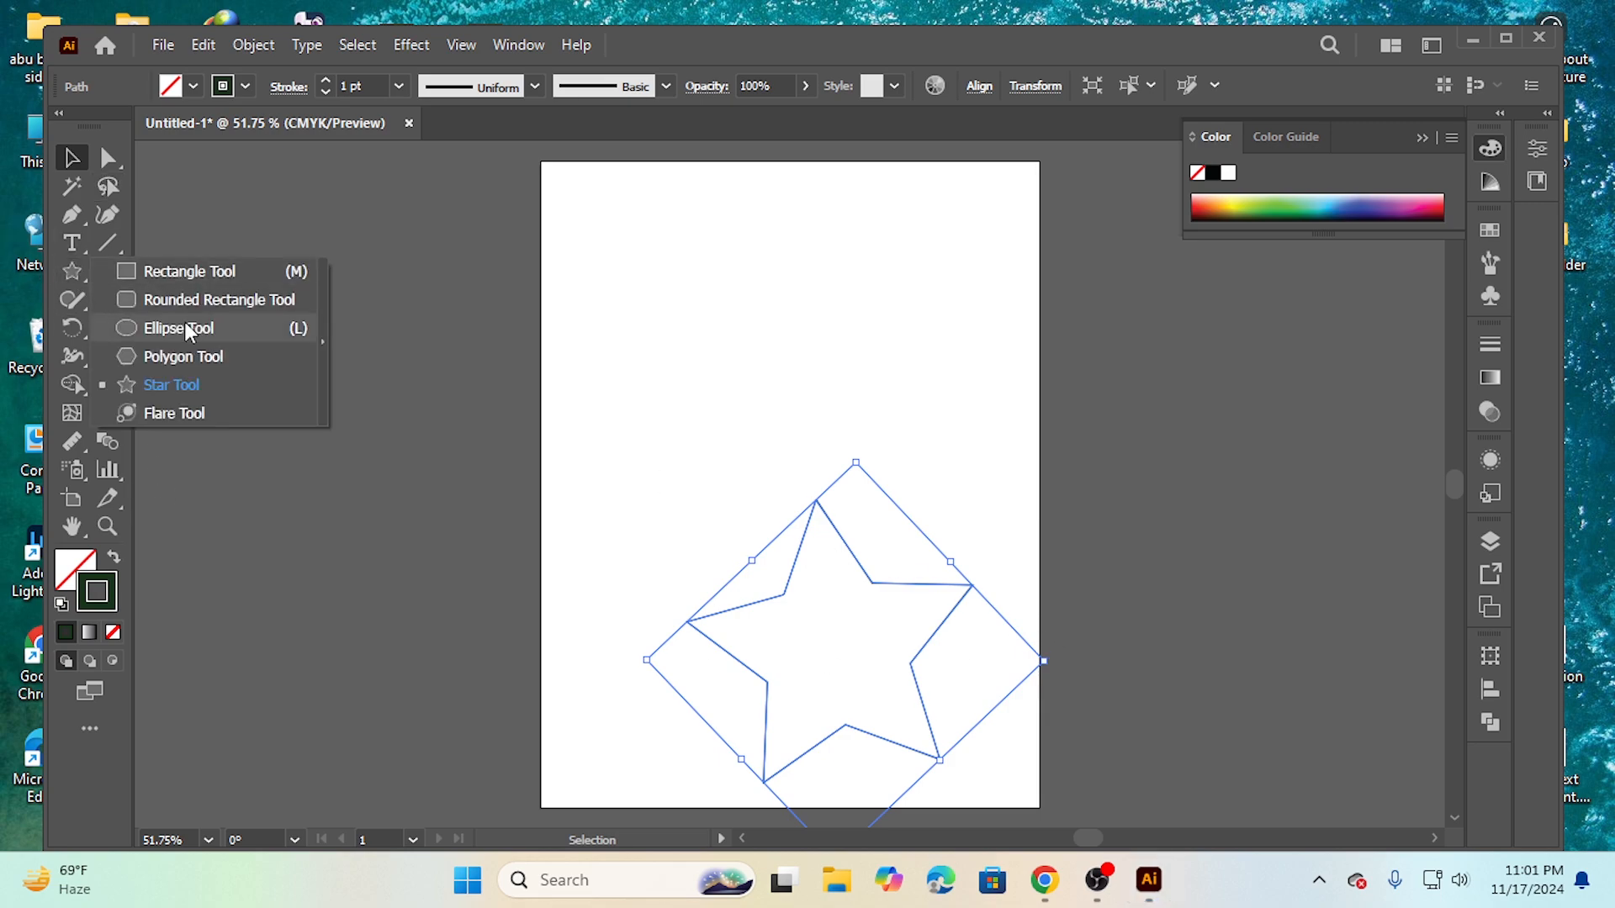
{"action": "left_click", "coordinate": [186, 328]}
{"action": "left_click_drag", "start_coordinate": [661, 287], "coordinate": [738, 364]}
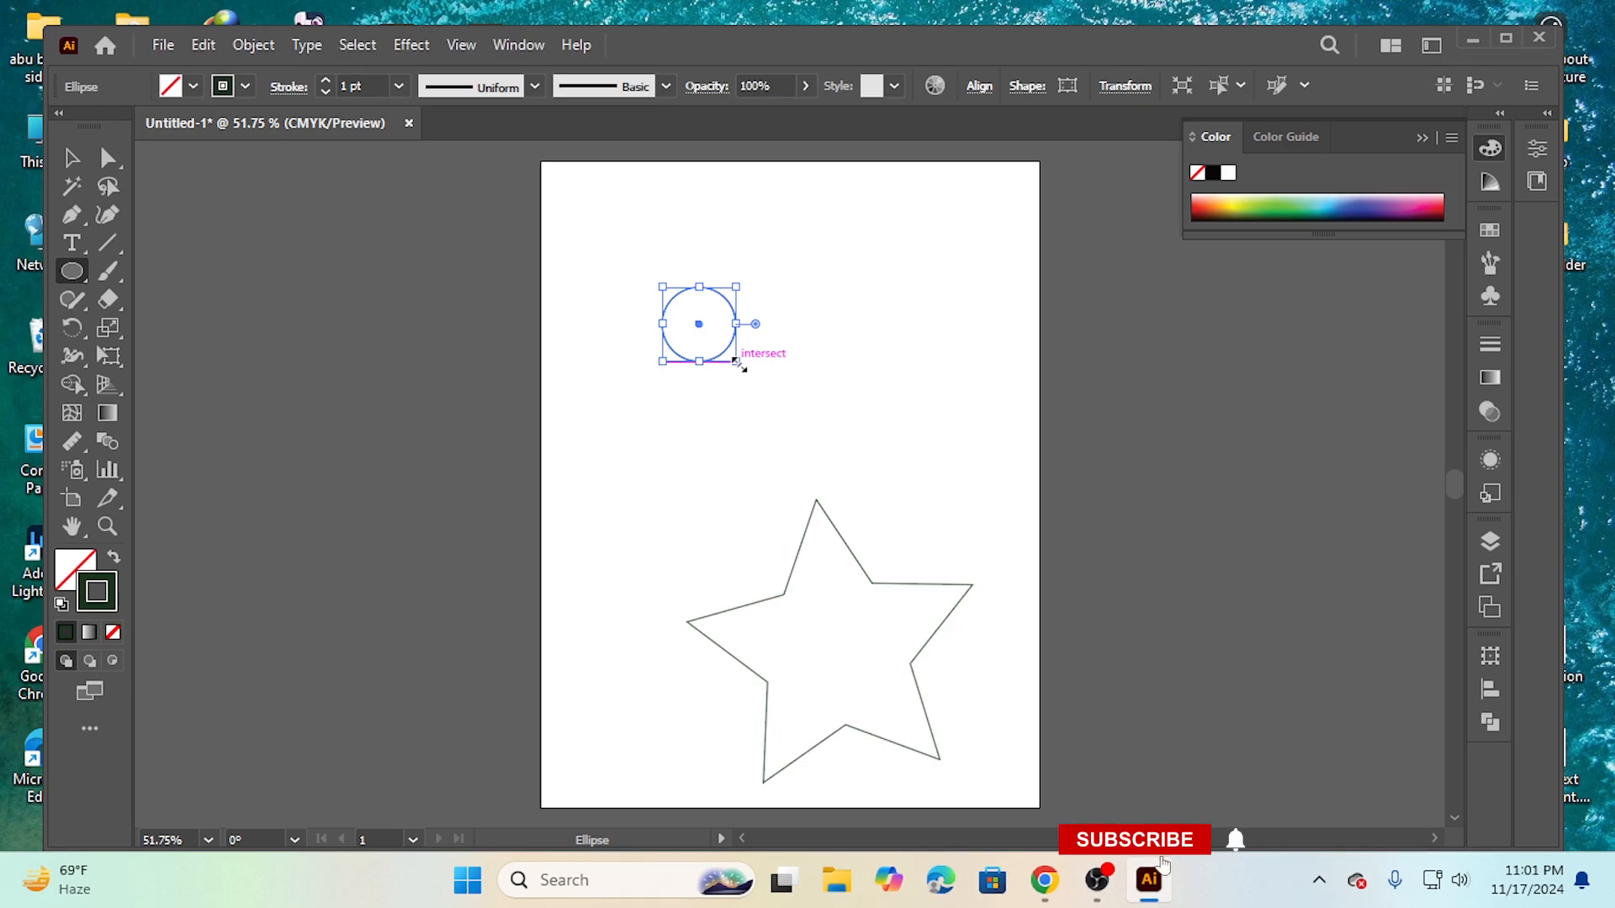
Step: Select the circle together with the star and make a blend between them
{"action": "key", "text": "v"}
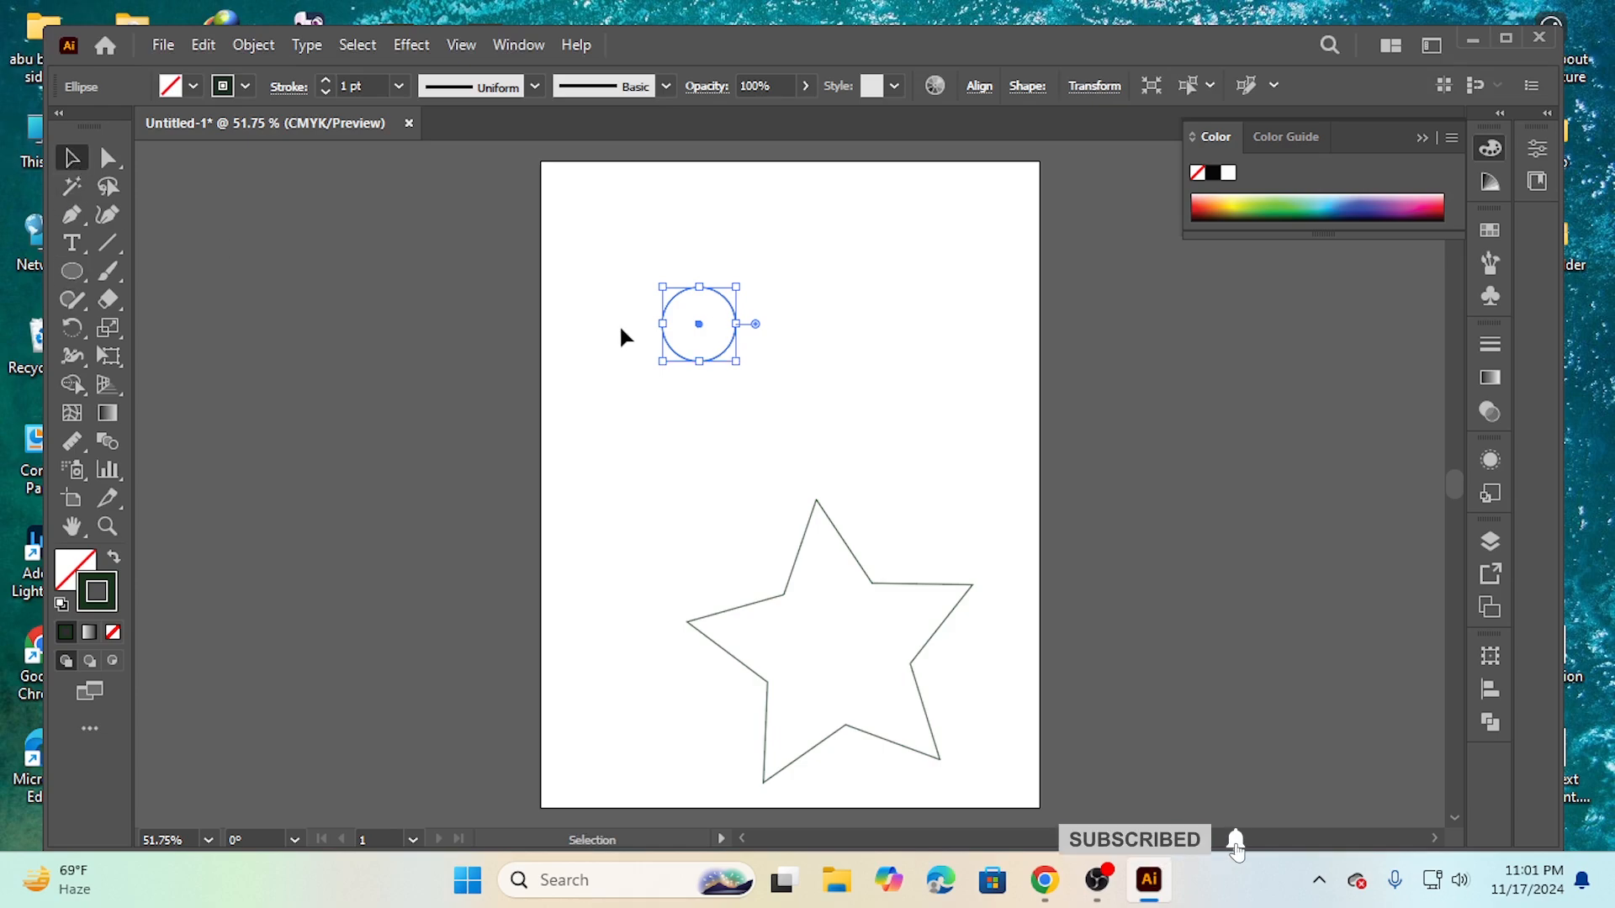
{"action": "left_click_drag", "start_coordinate": [620, 283], "coordinate": [918, 774]}
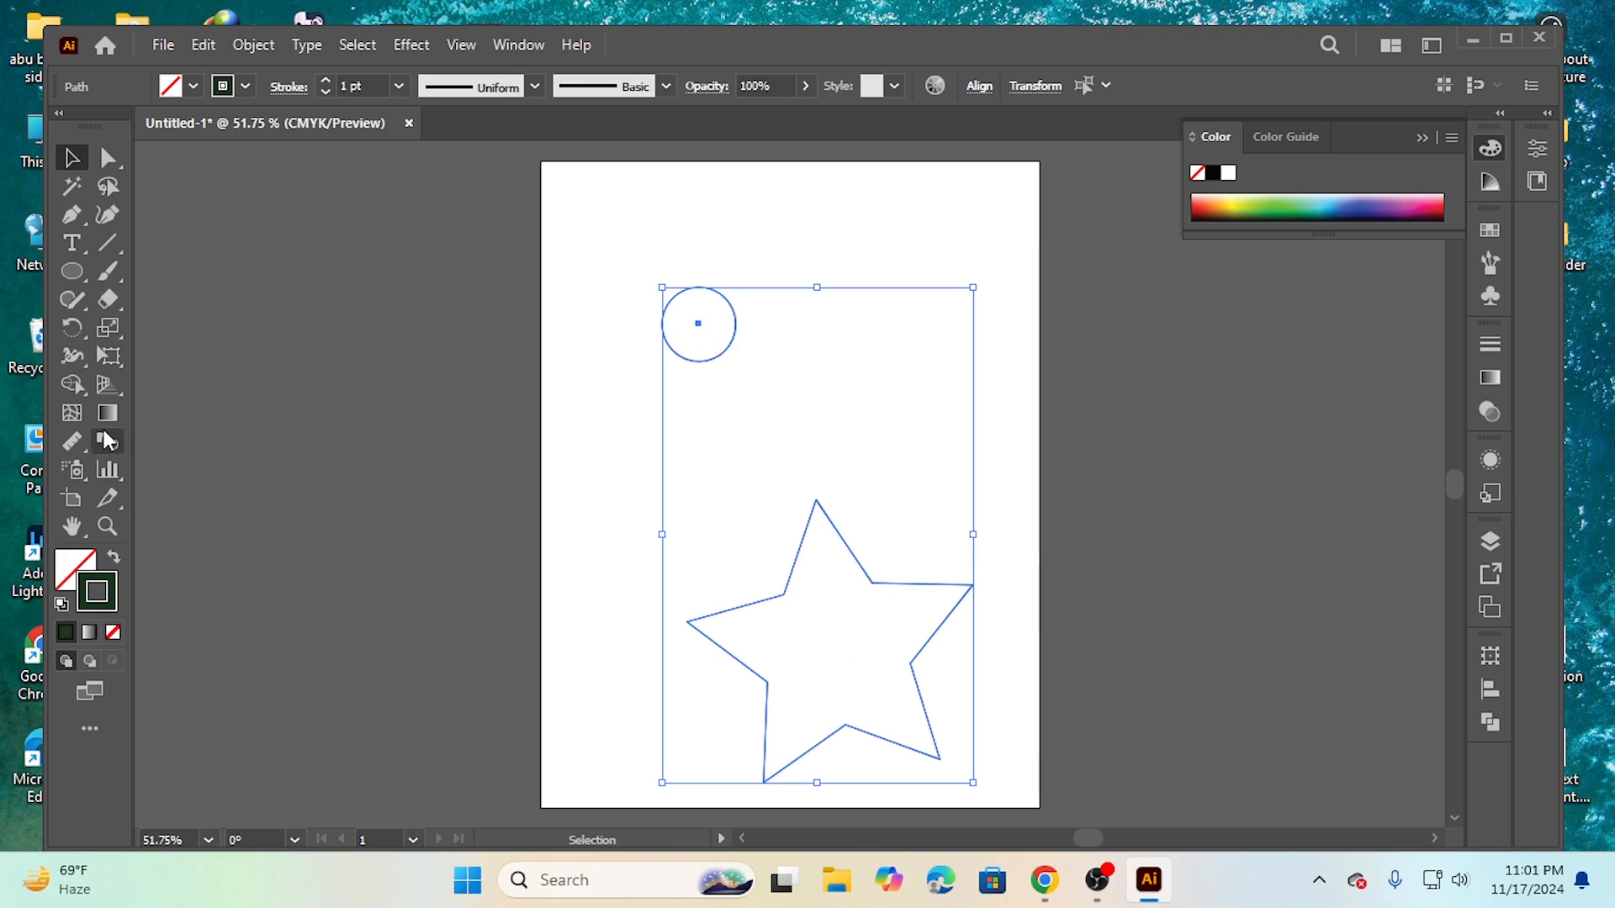
{"action": "left_click", "coordinate": [251, 45]}
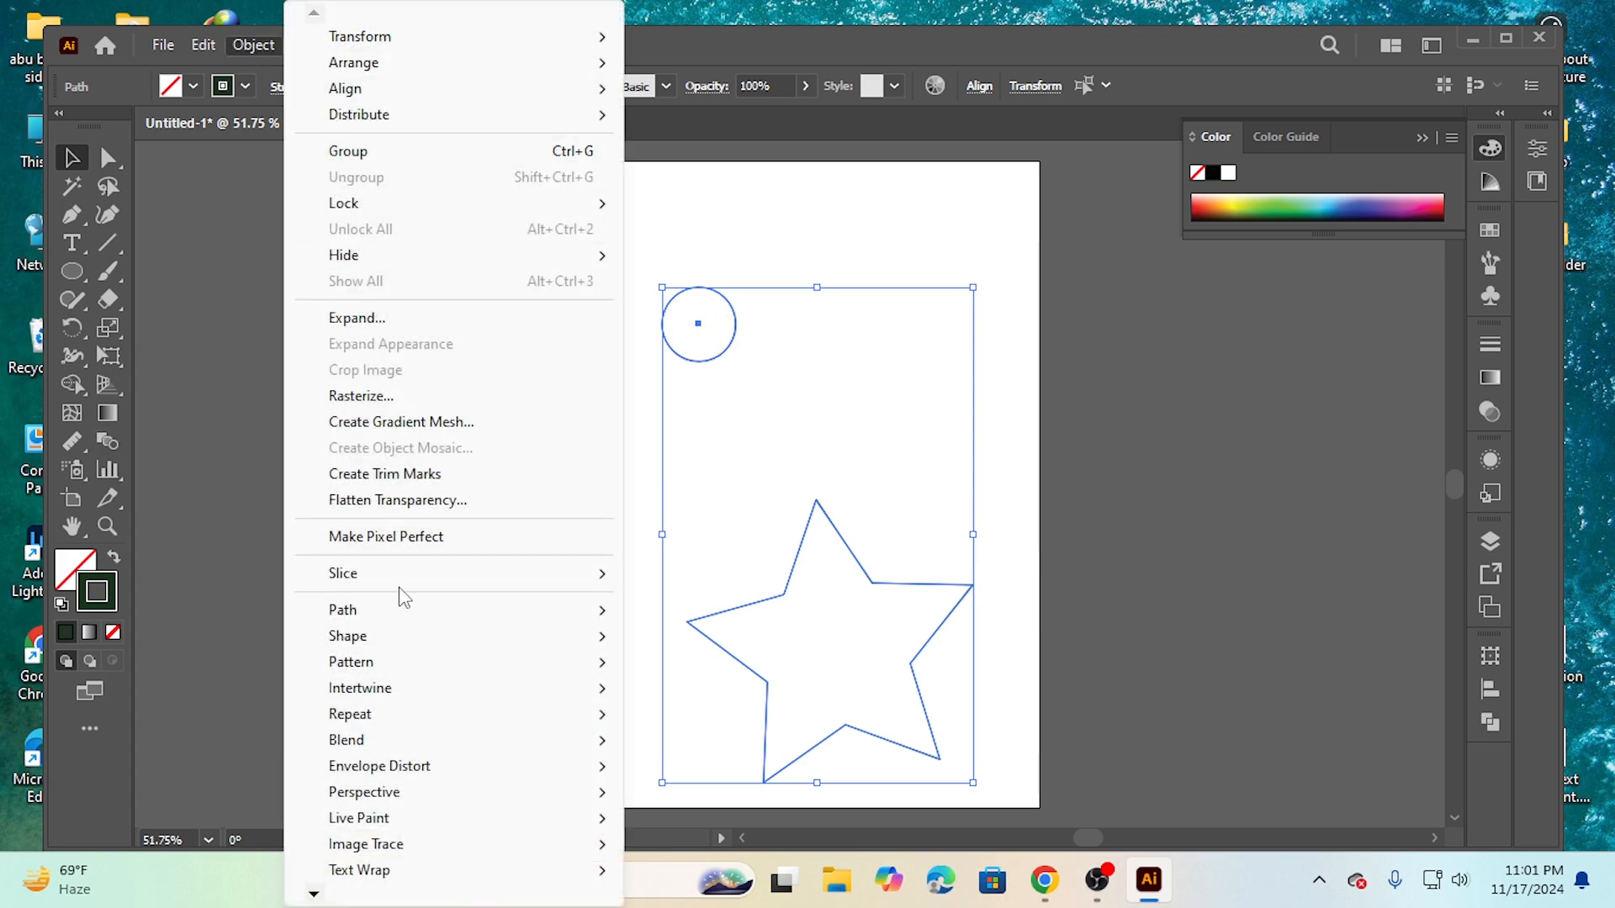
{"action": "mouse_move", "coordinate": [364, 751]}
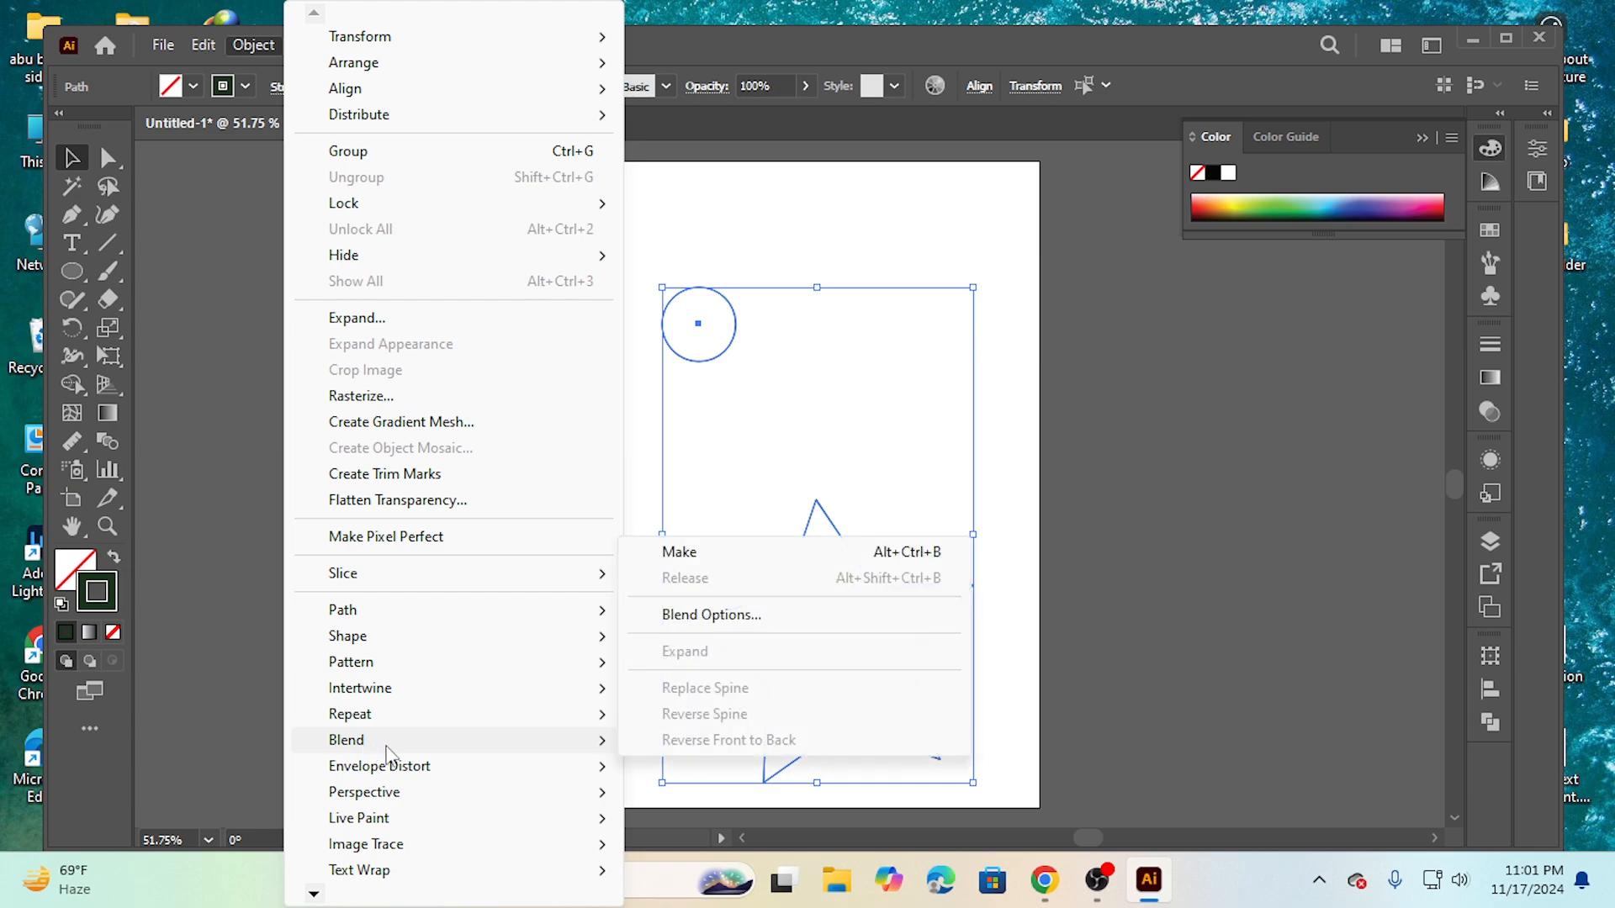
{"action": "left_click", "coordinate": [690, 553]}
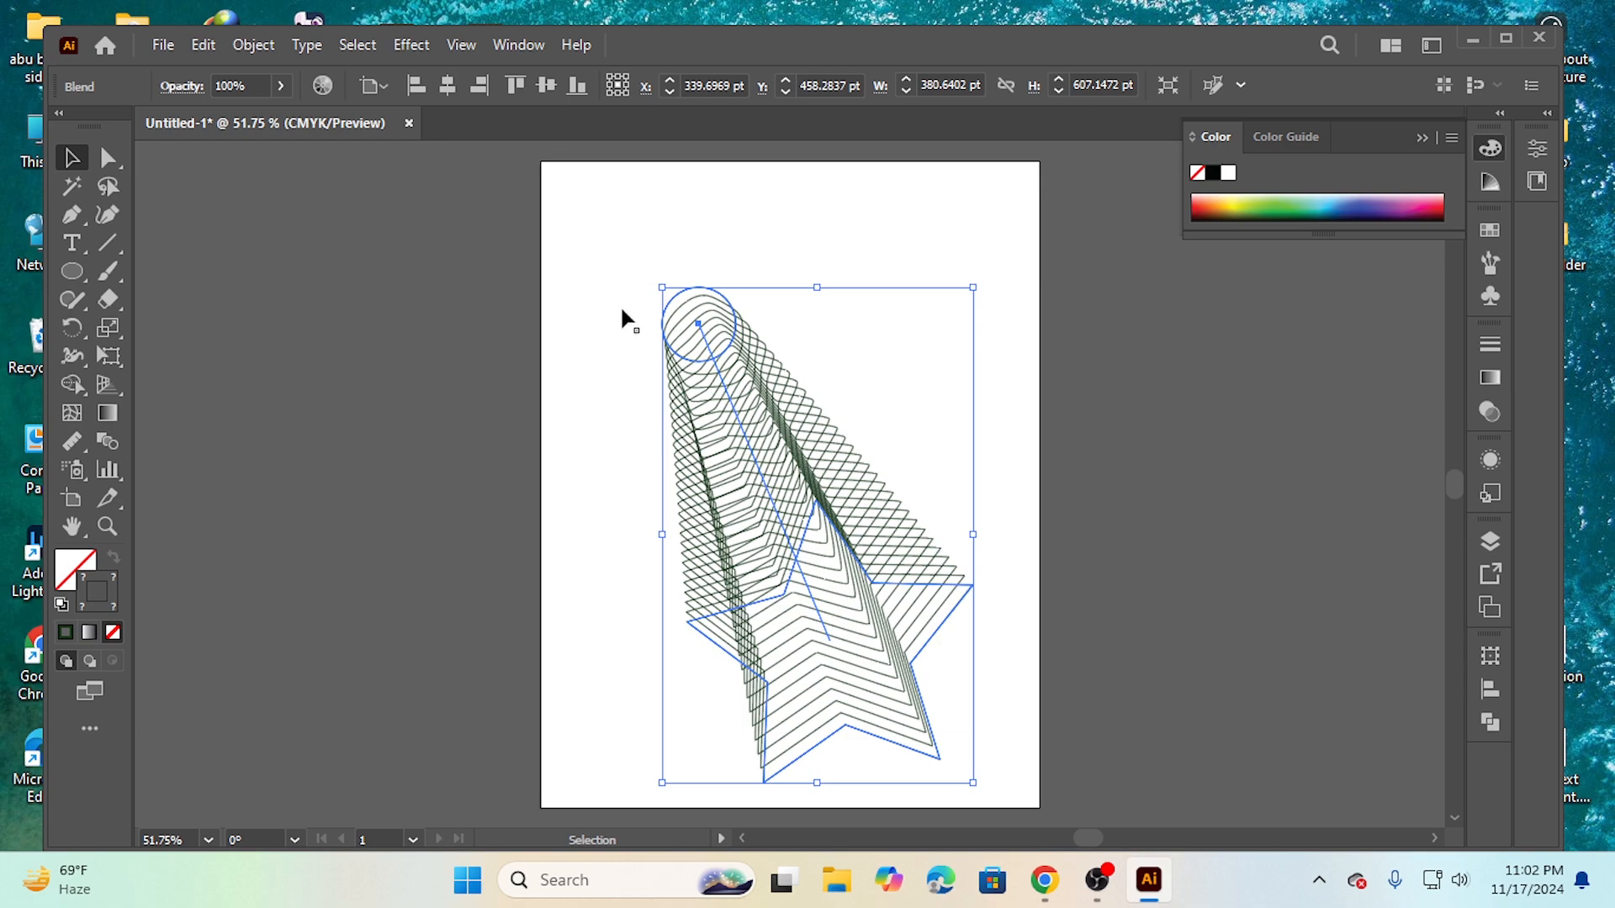
Step: Reverse the circle-star blend's spine and its front-to-back stacking order
{"action": "left_click", "coordinate": [254, 53]}
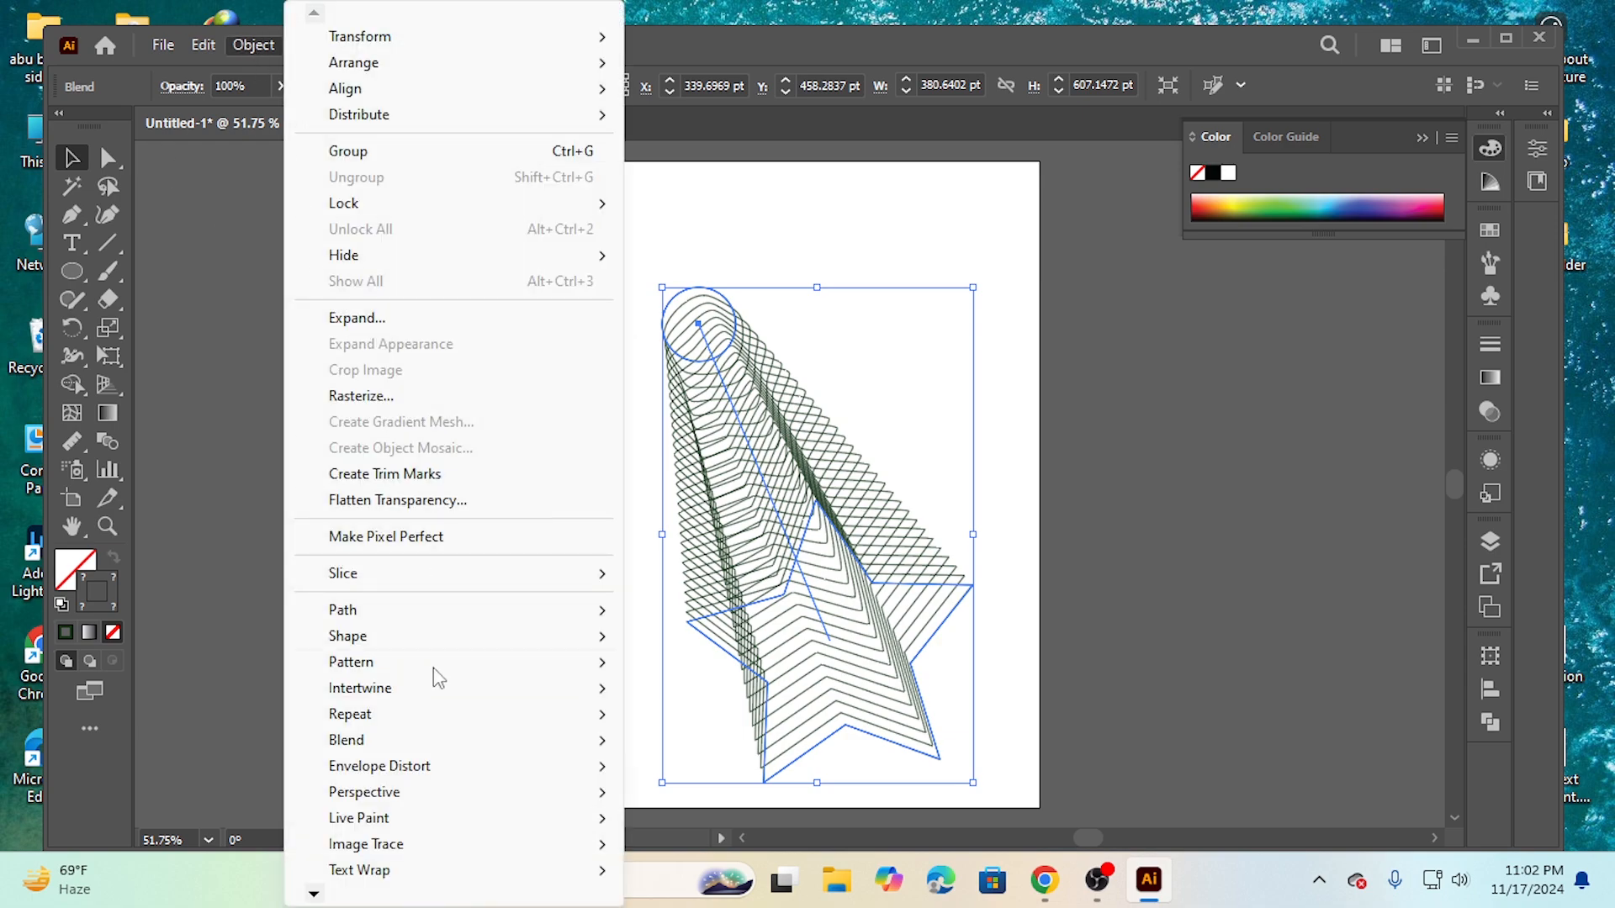
{"action": "mouse_move", "coordinate": [352, 742]}
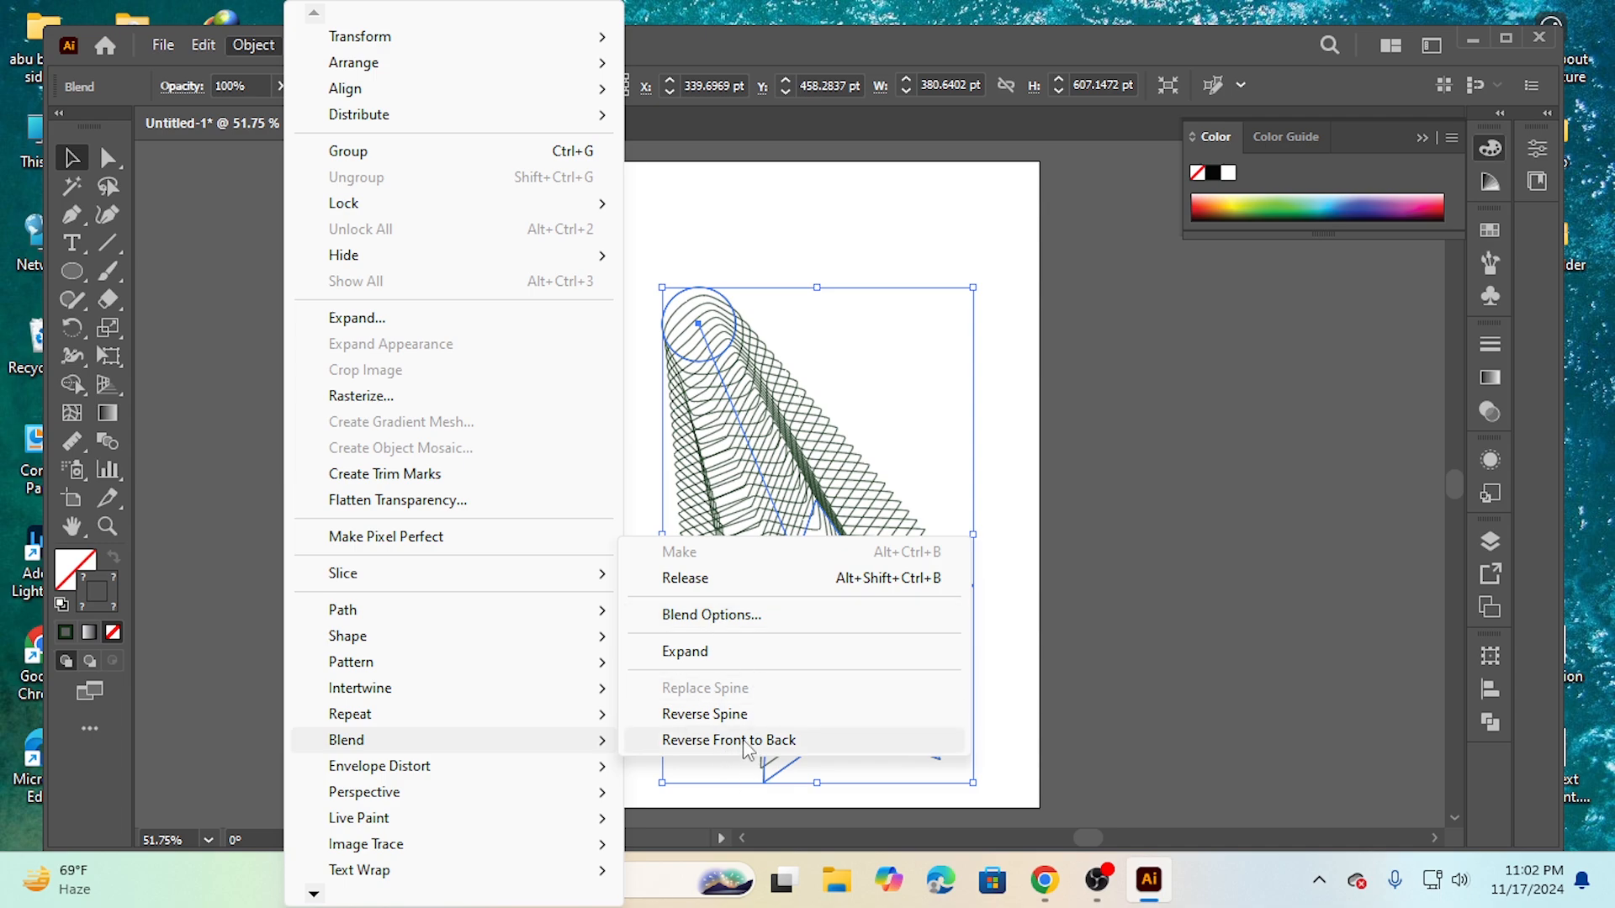
{"action": "left_click", "coordinate": [704, 714]}
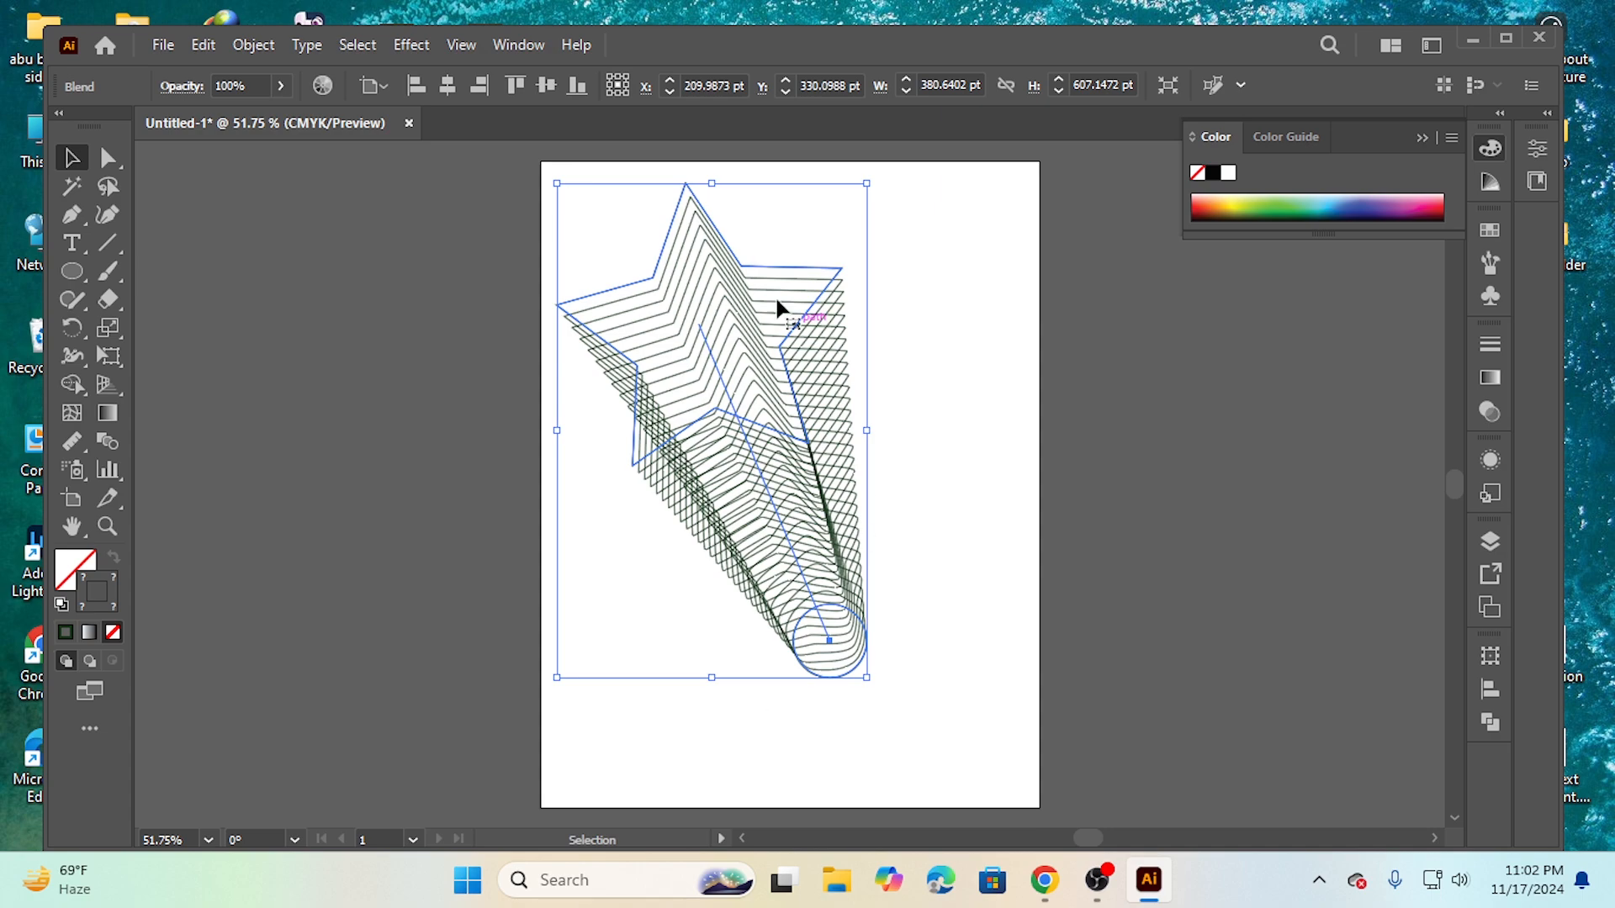
{"action": "left_click", "coordinate": [253, 45]}
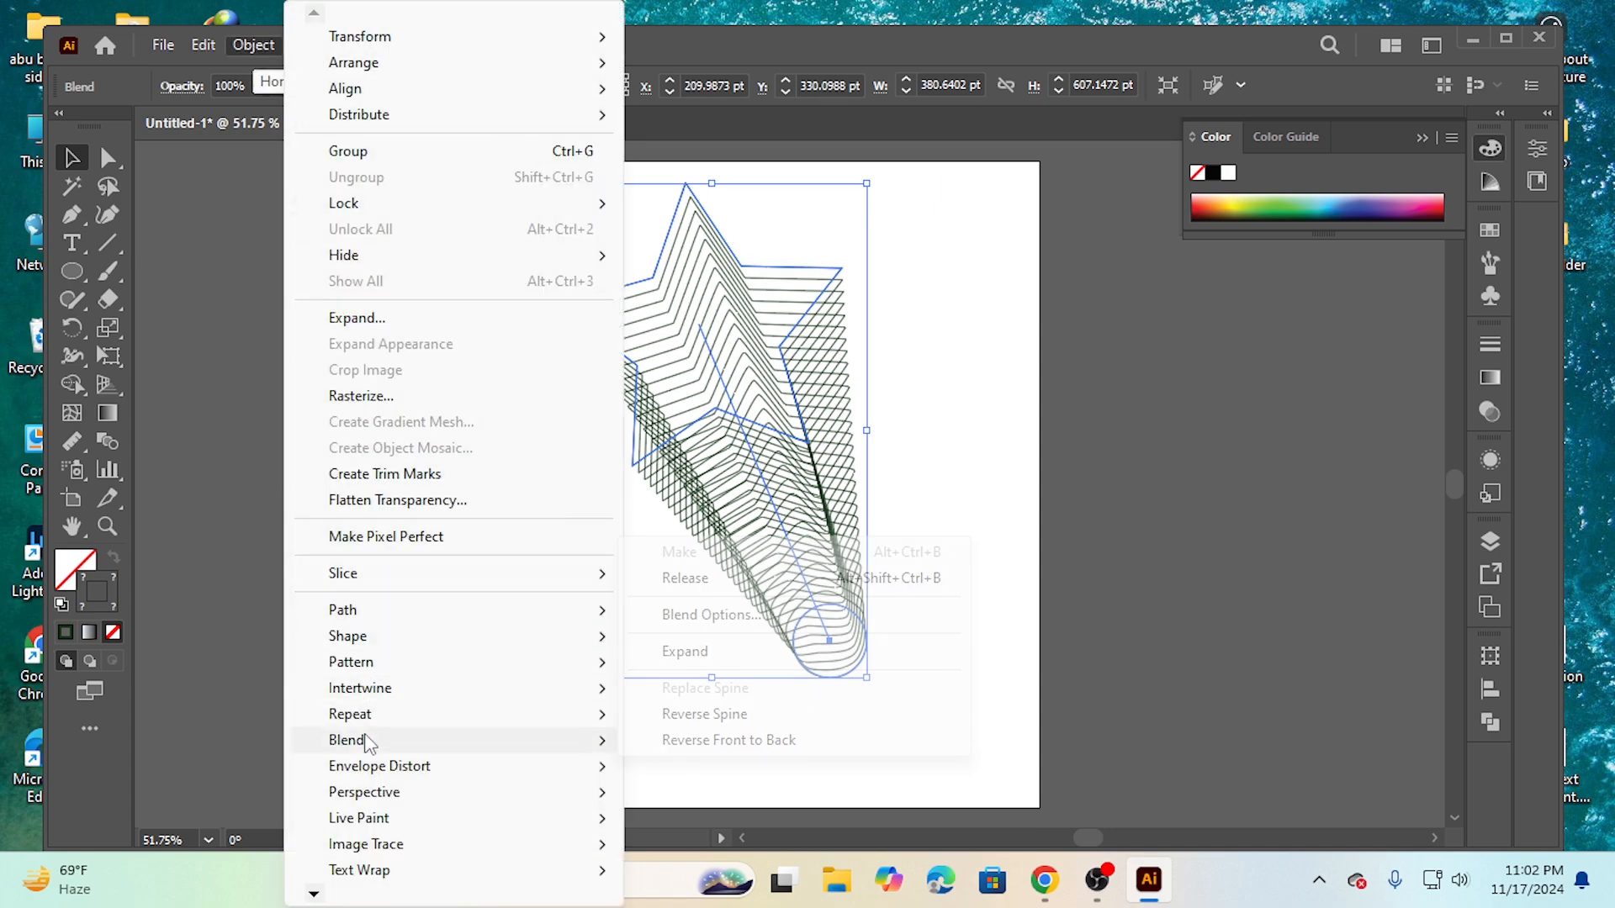
{"action": "left_click", "coordinate": [729, 739]}
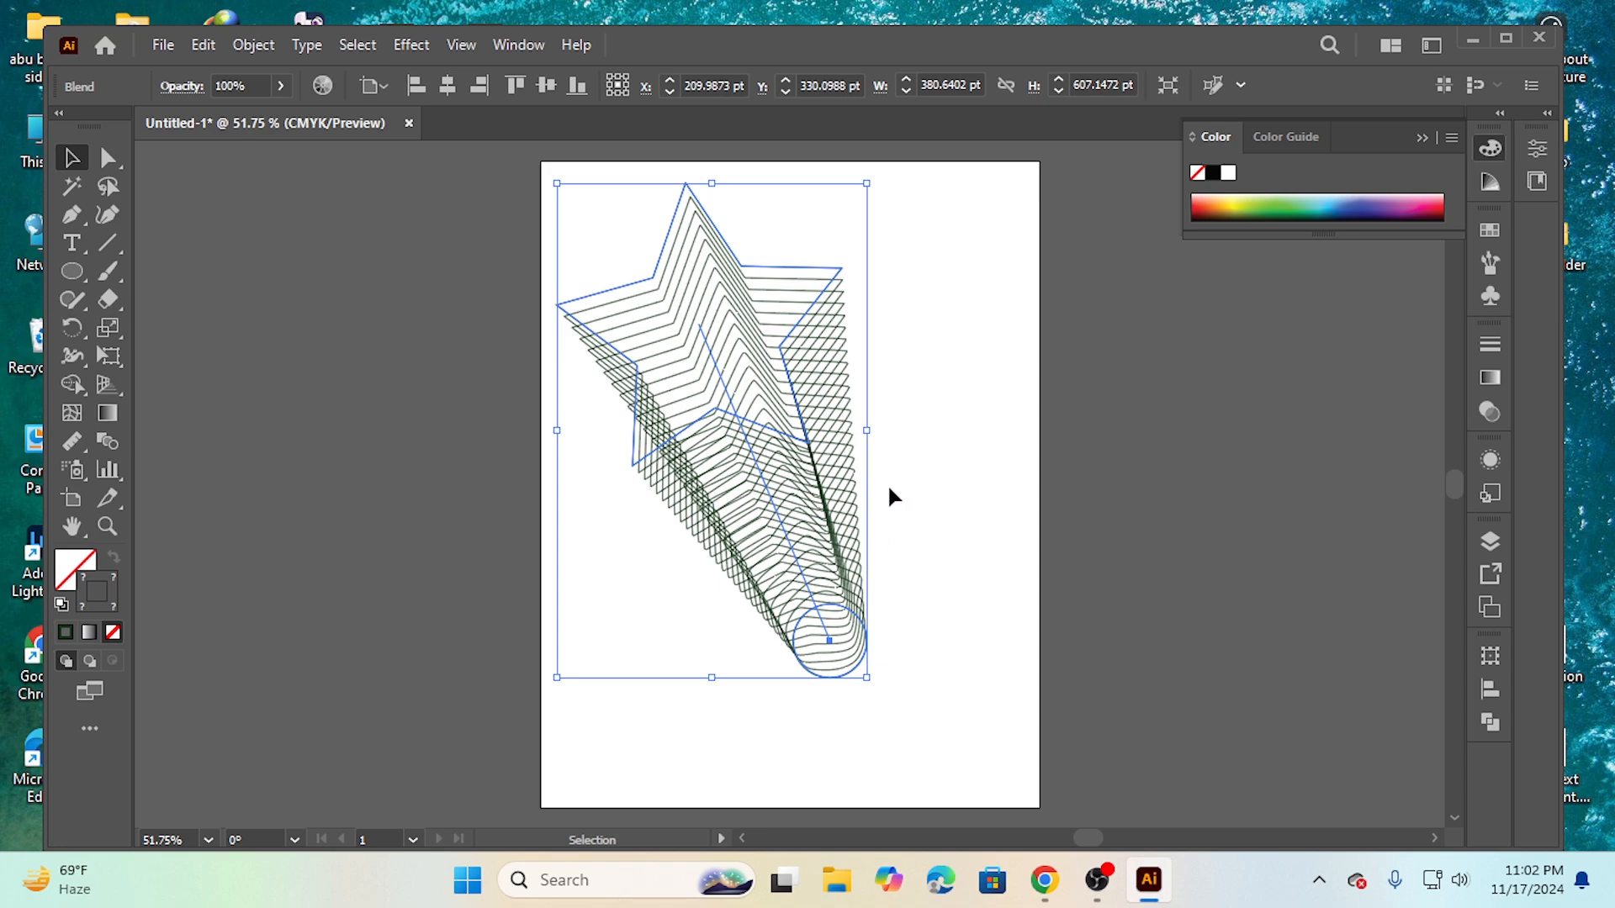
Step: Expand the circle-star blend into a group of separate paths
{"action": "left_click", "coordinate": [248, 43]}
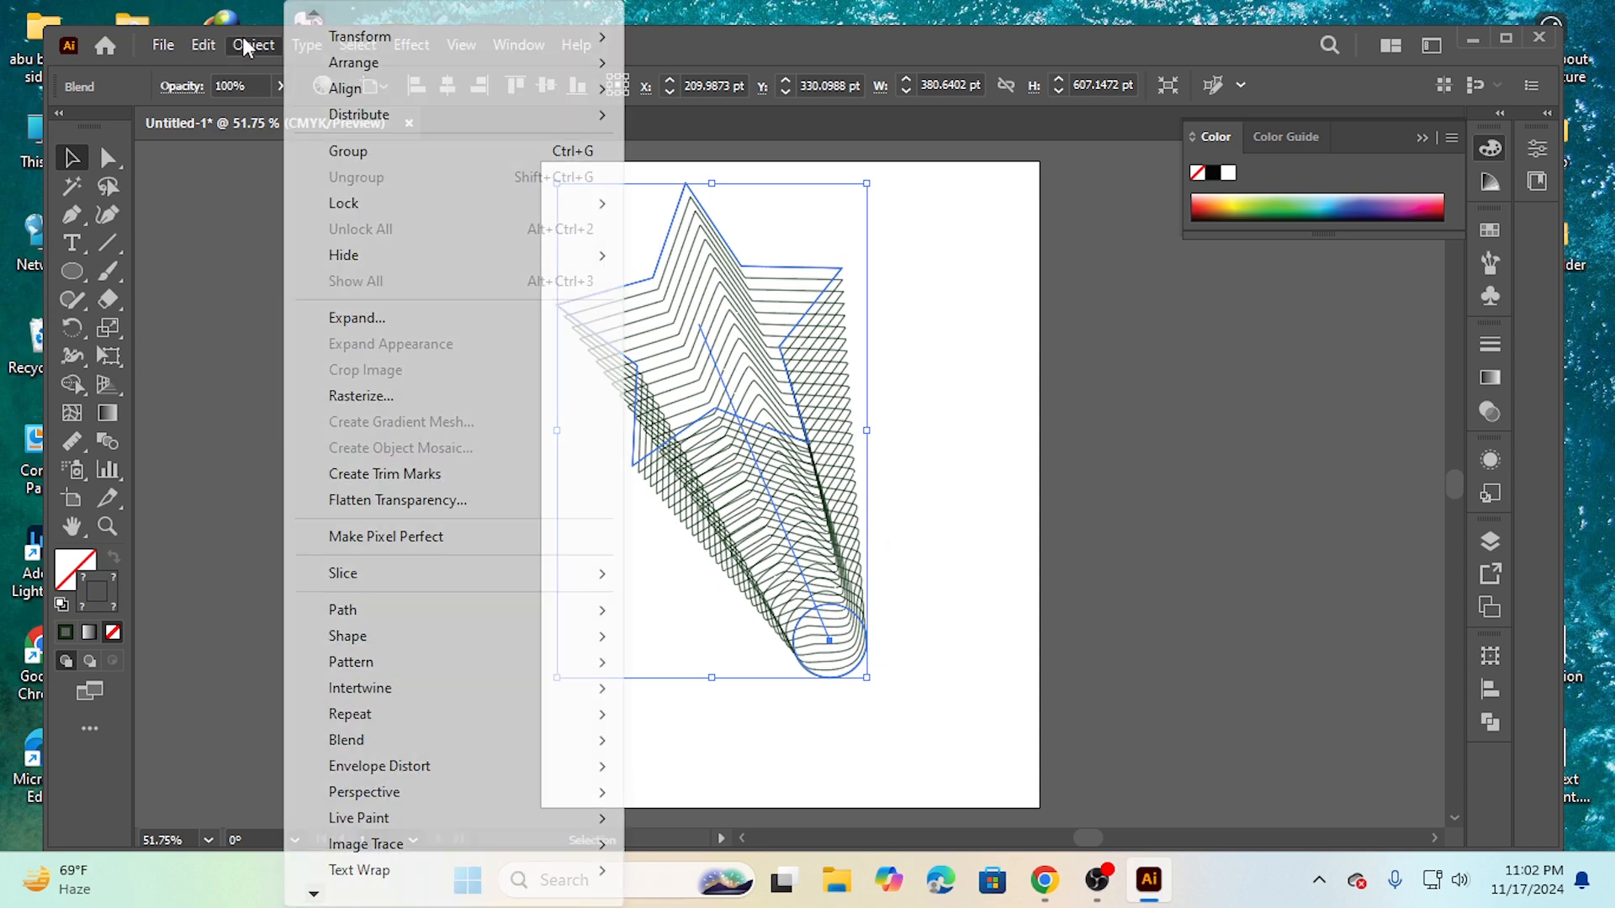
{"action": "mouse_move", "coordinate": [370, 740]}
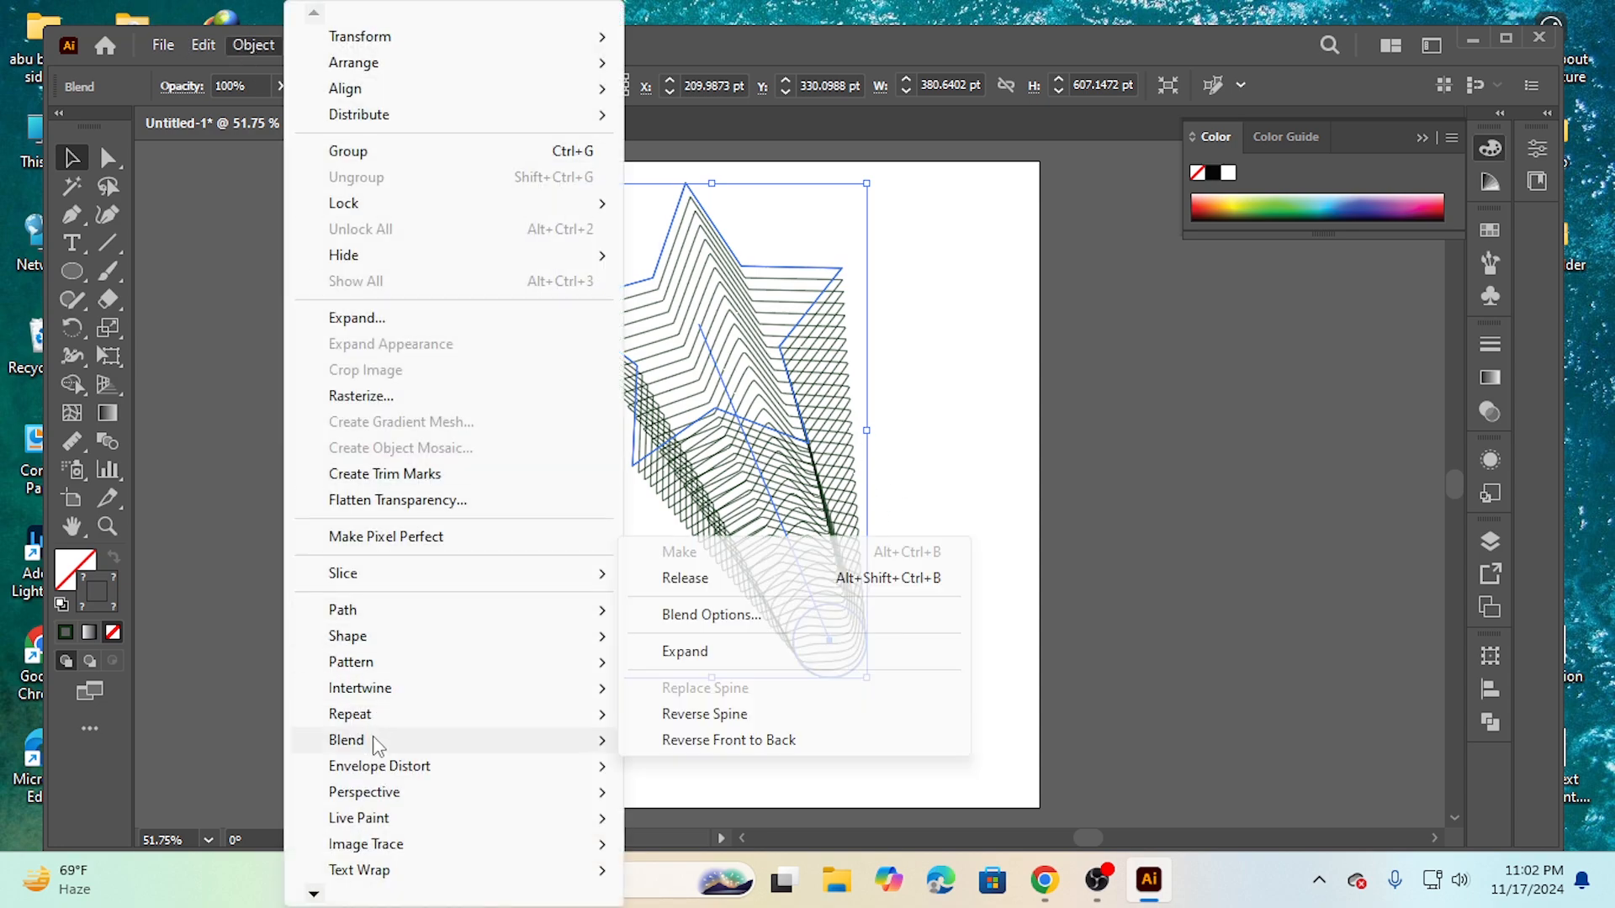
{"action": "left_click", "coordinate": [695, 654]}
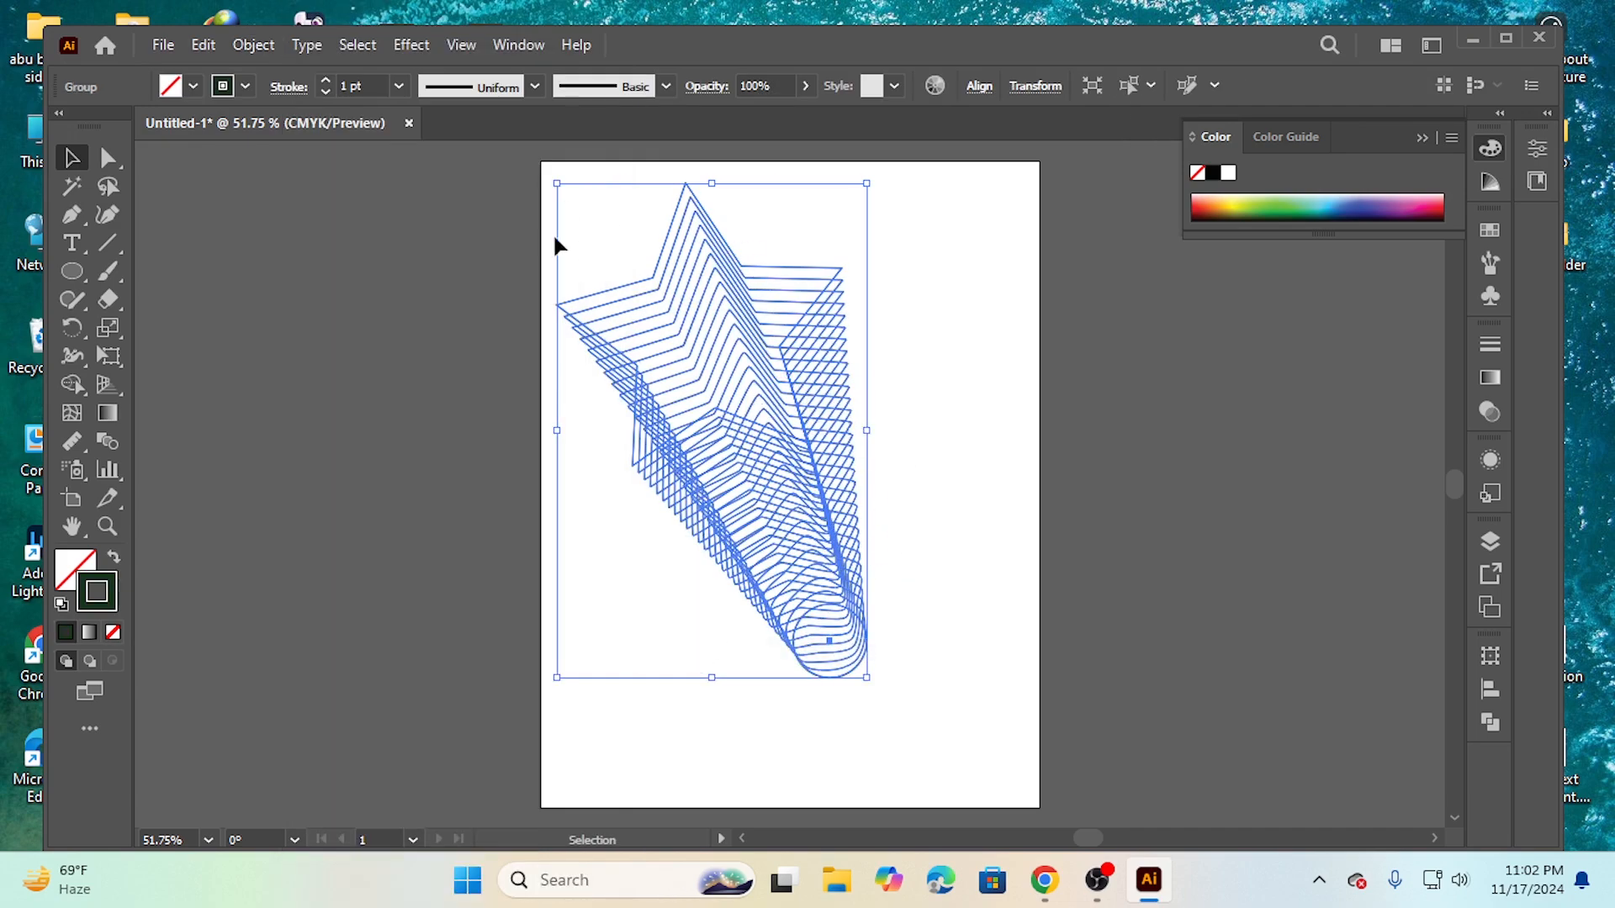
Step: Set the blend options to 66 specified steps, keeping Specified Steps as the spacing method, and apply them
{"action": "left_click", "coordinate": [250, 50]}
{"action": "mouse_move", "coordinate": [422, 739]}
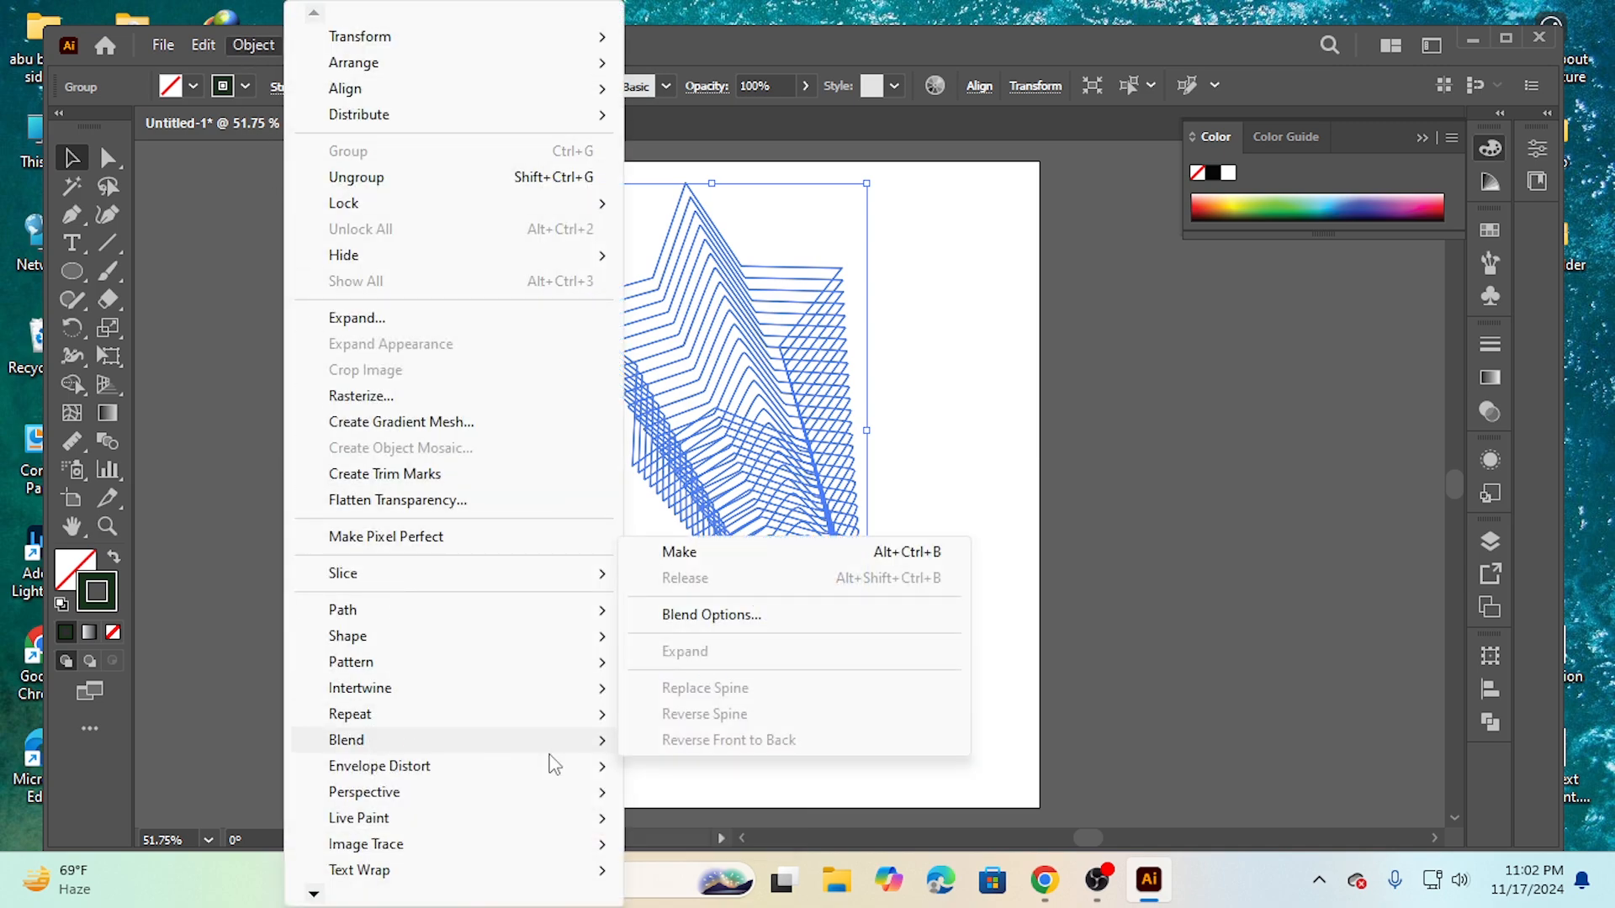
{"action": "left_click", "coordinate": [707, 615]}
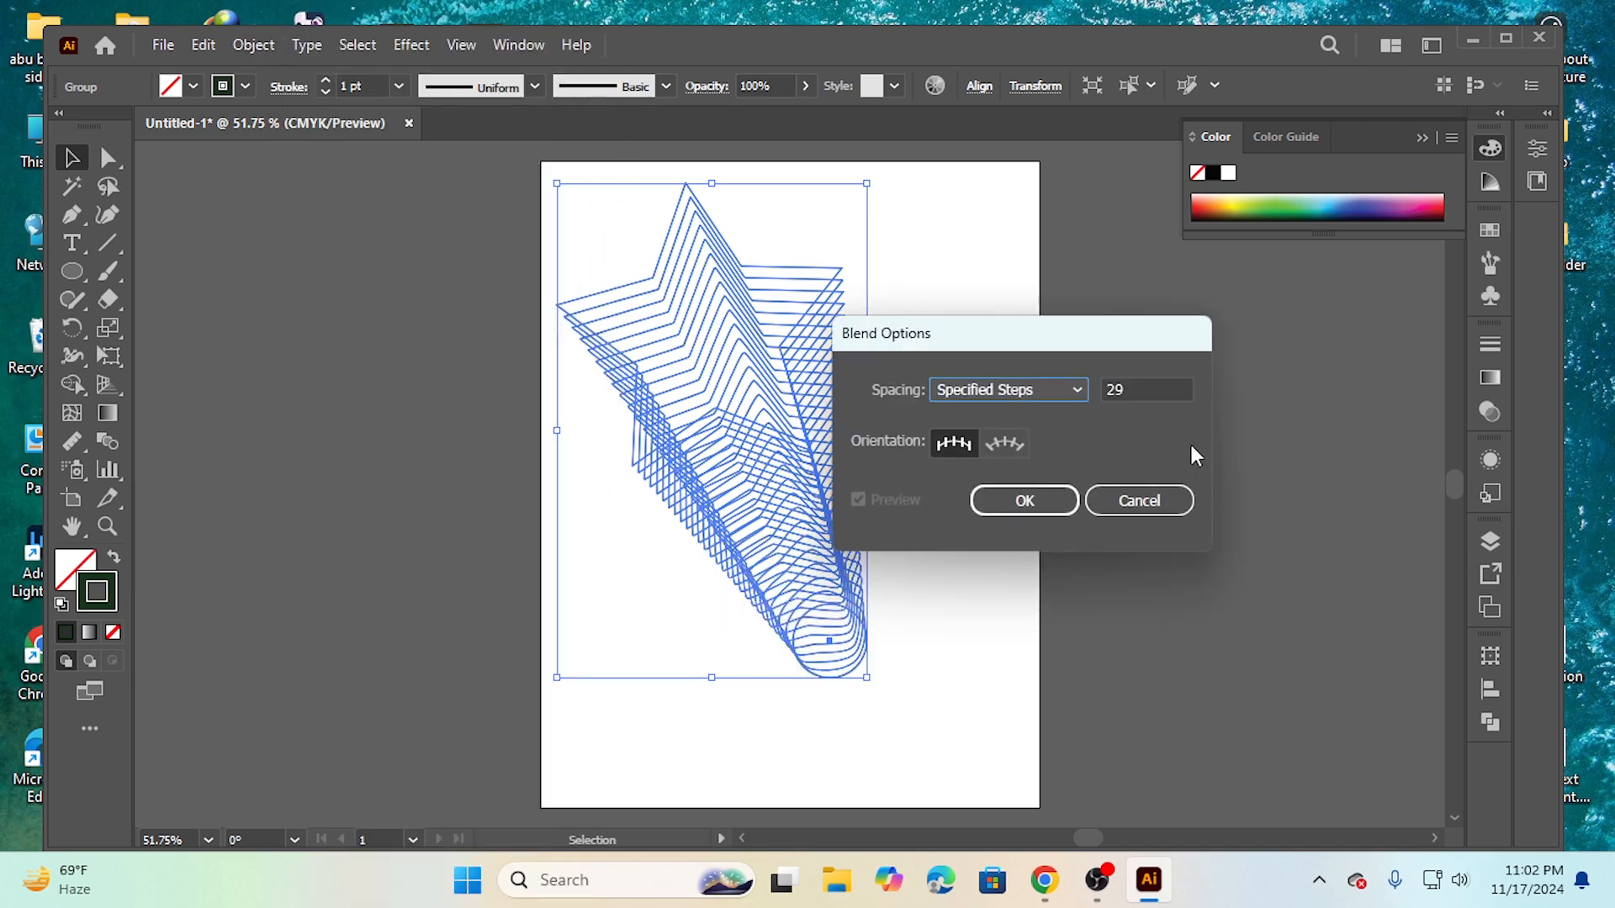
{"action": "key", "text": "Tab"}
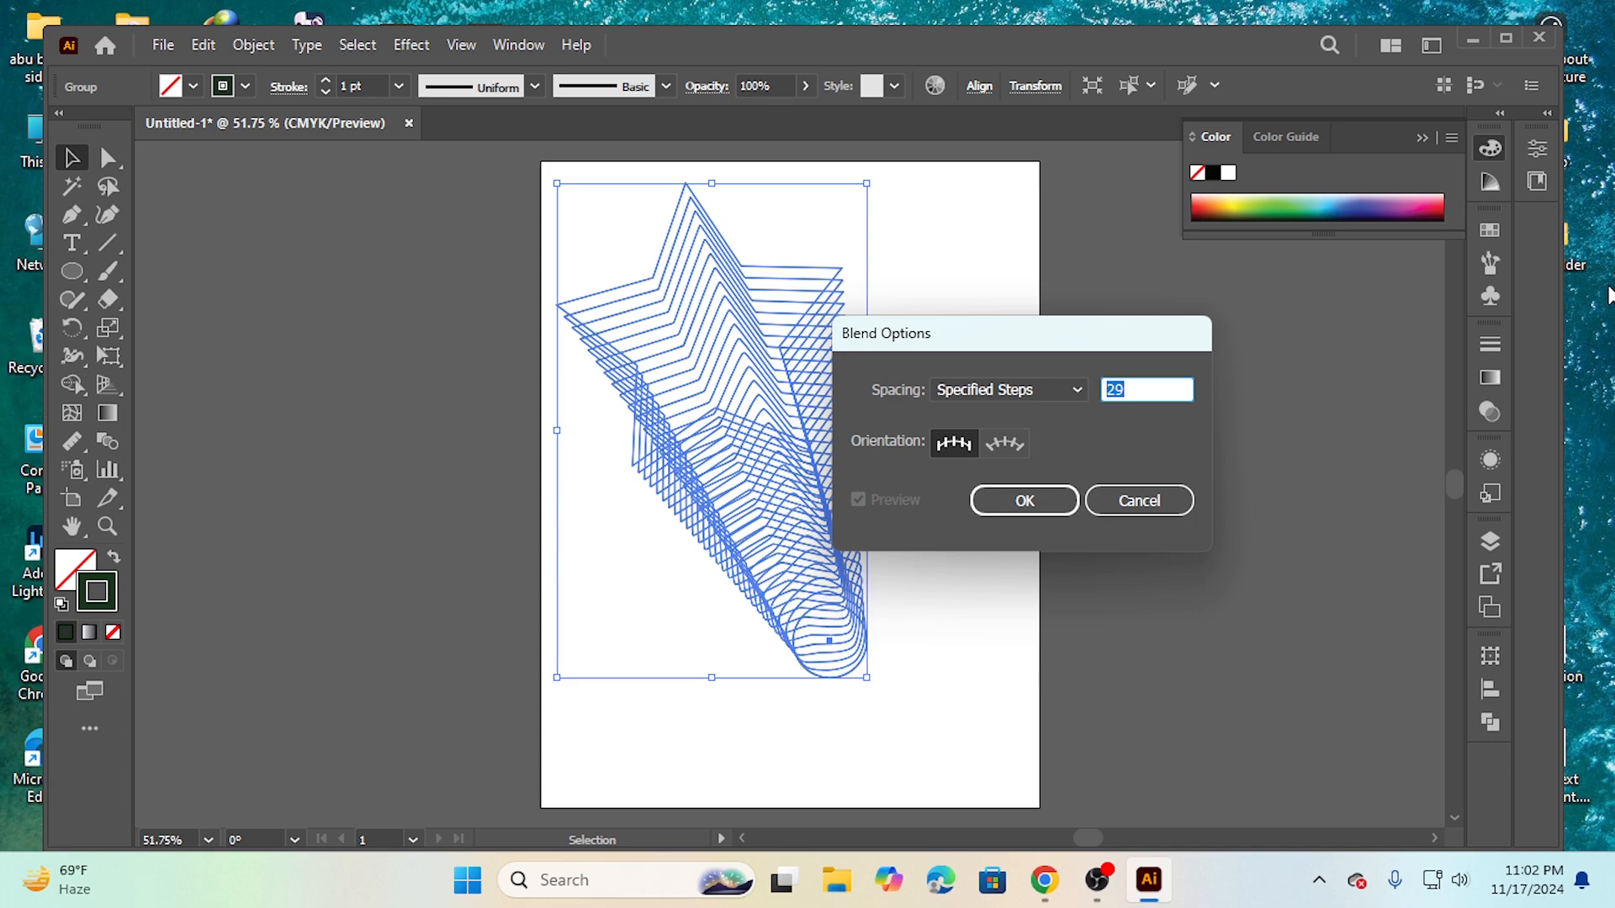
{"action": "key", "text": "Up"}
{"action": "key", "text": "Up"}
{"action": "key", "text": "Up"}
{"action": "key", "text": "Up"}
{"action": "key", "text": "Up"}
{"action": "key", "text": "Up"}
{"action": "key", "text": "Up"}
{"action": "key", "text": "Up"}
{"action": "key", "text": "Up"}
{"action": "key", "text": "Up"}
{"action": "key", "text": "Up"}
{"action": "key", "text": "Up"}
{"action": "key", "text": "Up"}
{"action": "key", "text": "Up"}
{"action": "key", "text": "Up"}
{"action": "key", "text": "Up"}
{"action": "key", "text": "Up"}
{"action": "key", "text": "Up"}
{"action": "key", "text": "Up"}
{"action": "key", "text": "Up"}
{"action": "left_click", "coordinate": [1048, 386]}
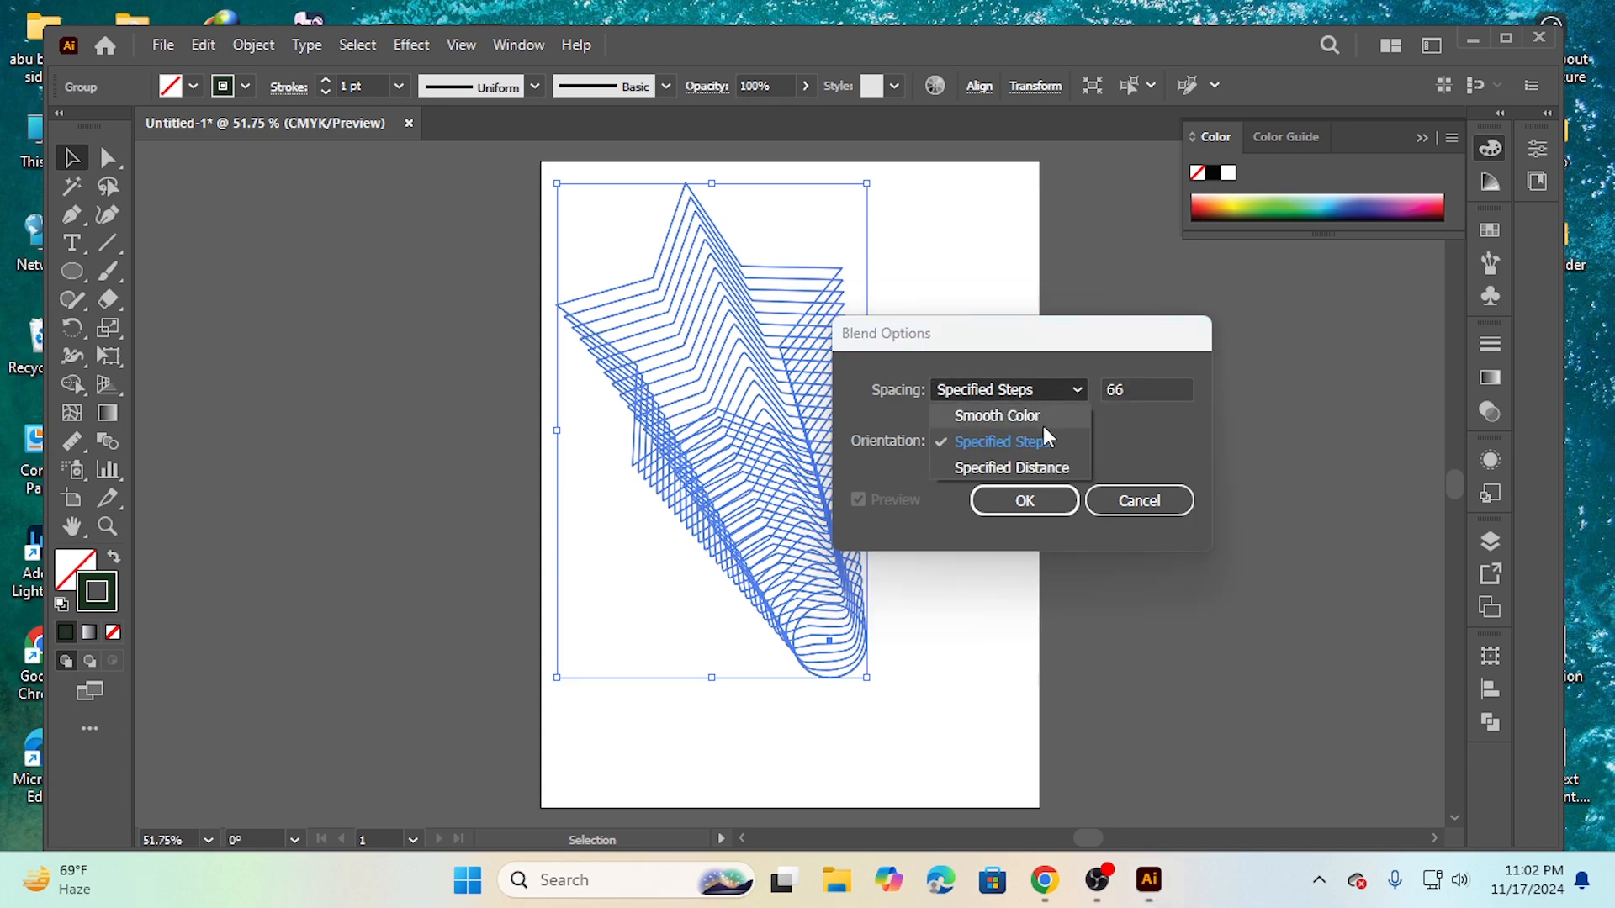
{"action": "left_click", "coordinate": [1046, 439]}
{"action": "left_click", "coordinate": [1038, 498]}
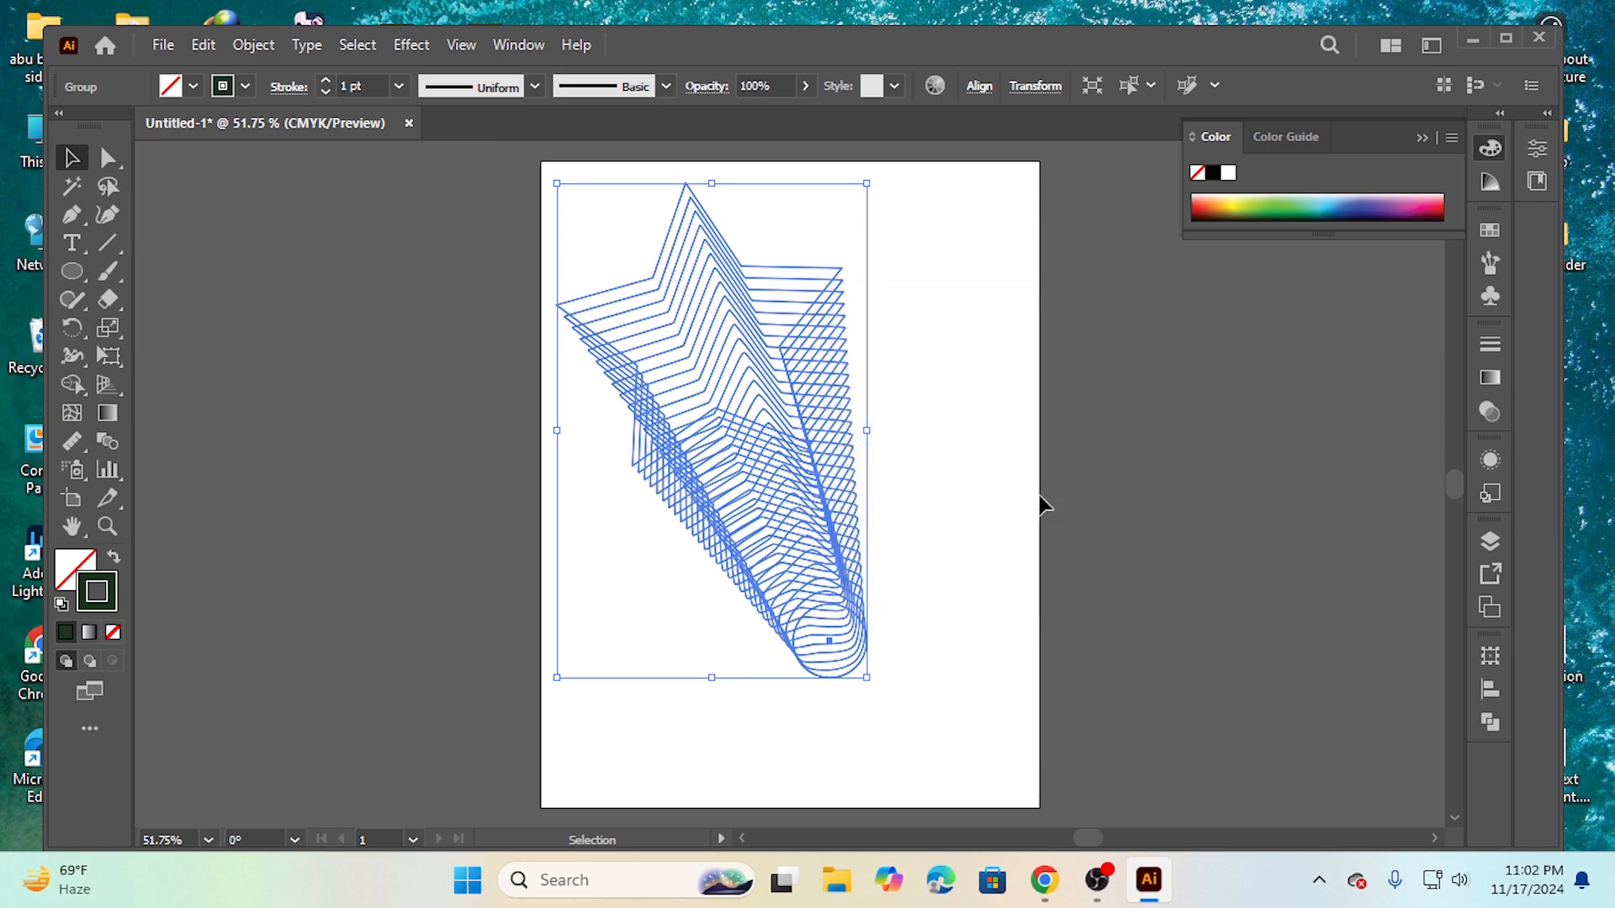